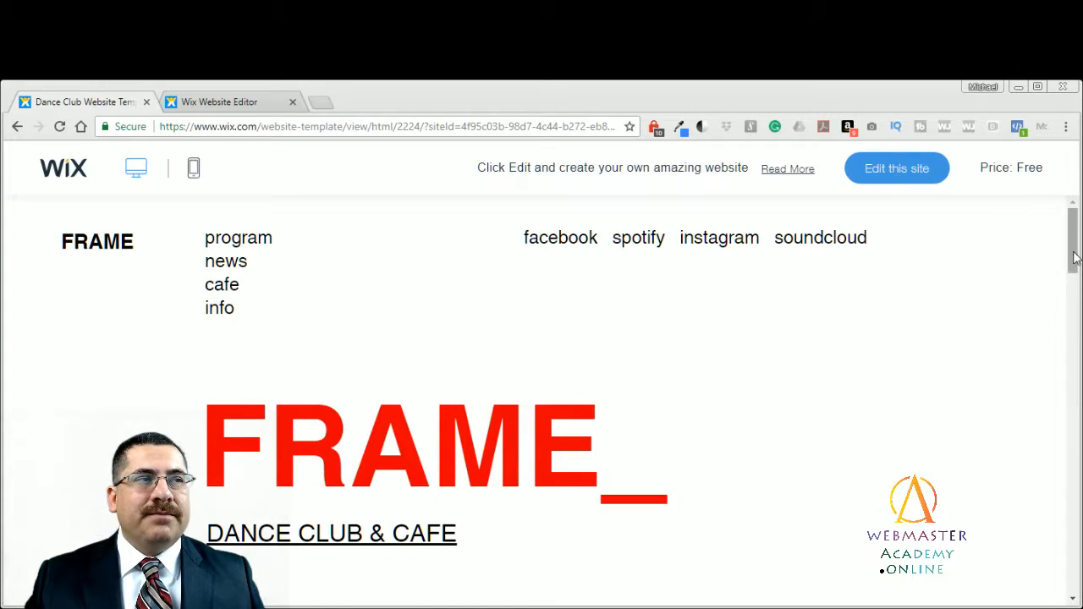
Step: Examine the dance club template's home page from the title through the events, news and cafe sections to the footer
left_click_drag(1072, 242, 1069, 296)
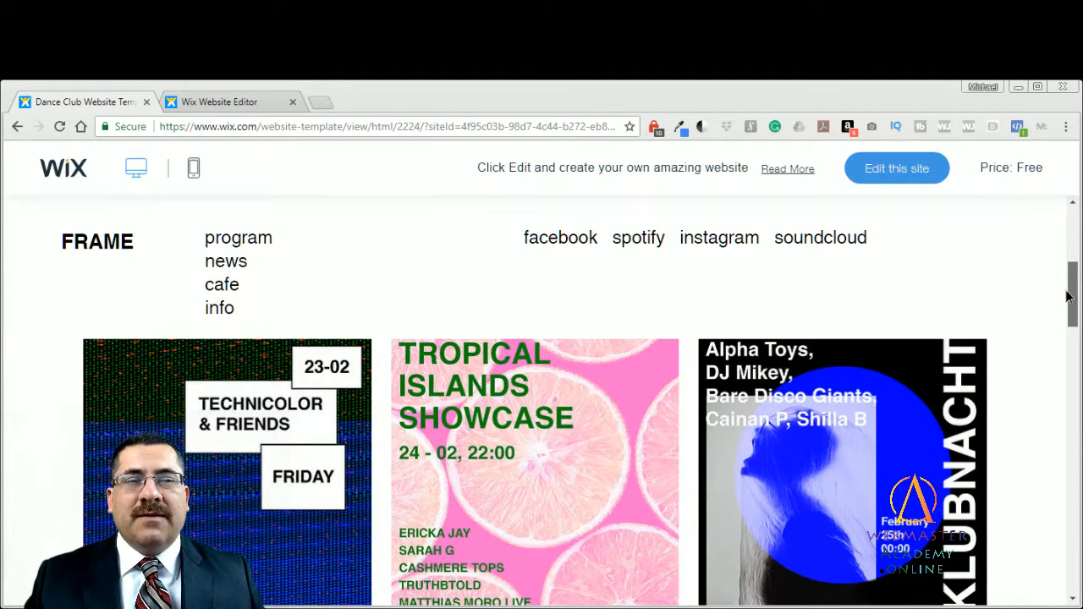
left_click_drag(1068, 296, 1066, 296)
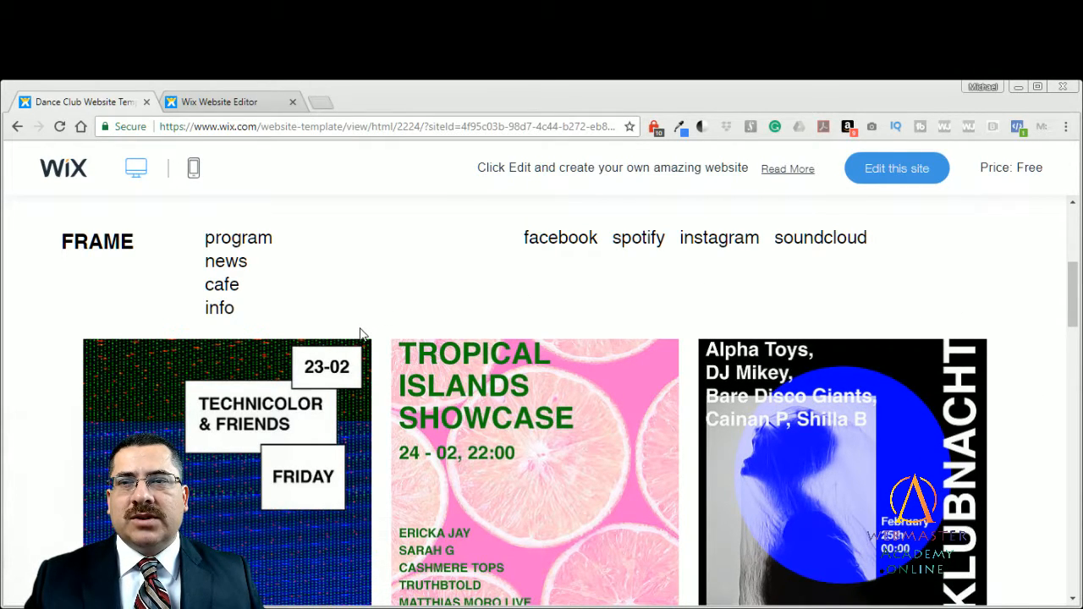
mouse_move(329, 350)
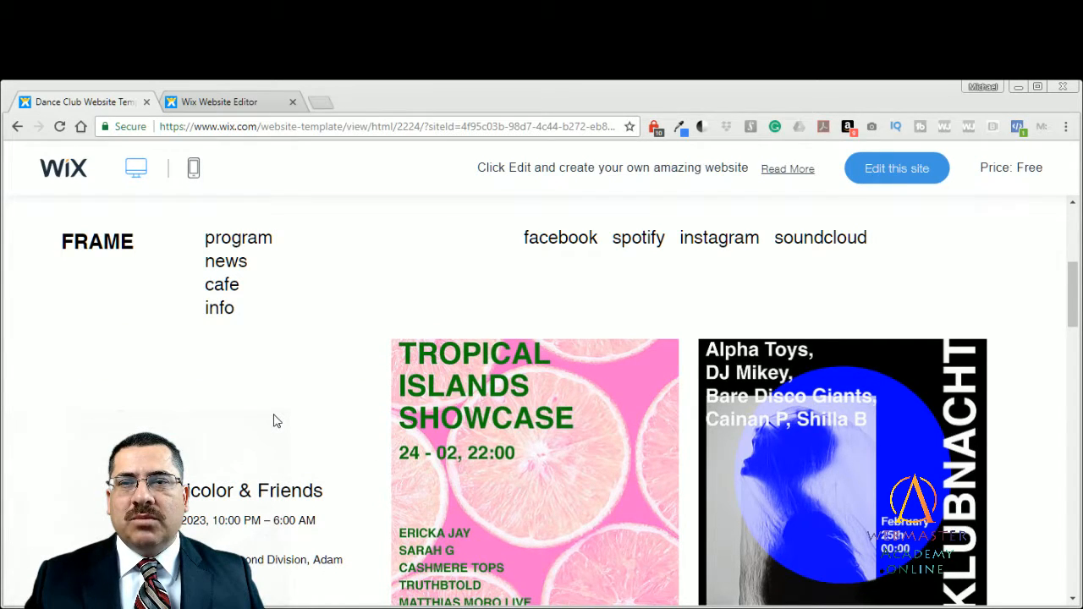
scroll(274, 421, "up", 3)
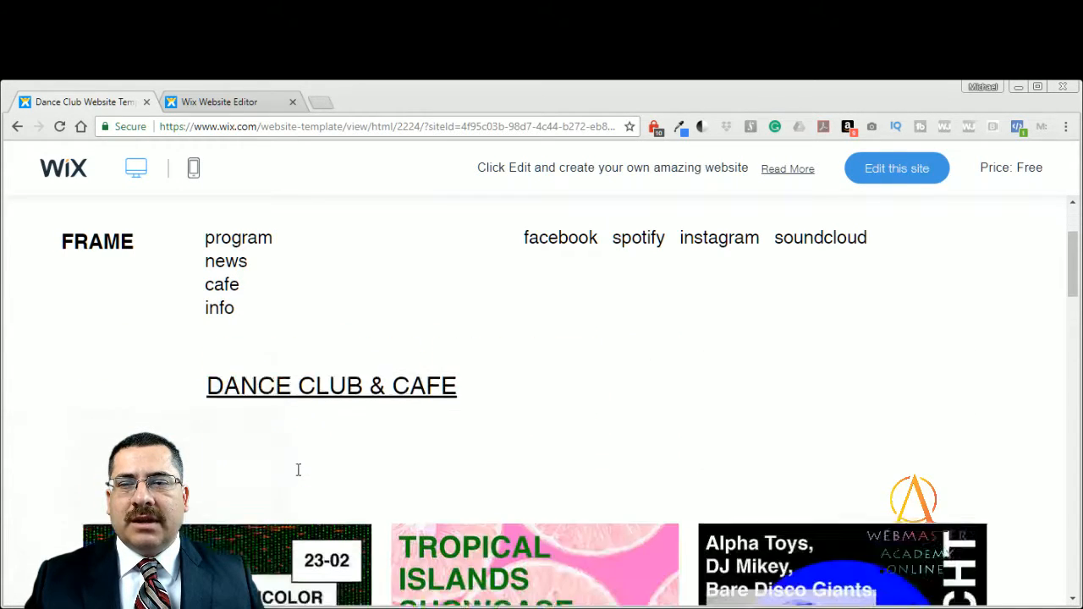
scroll(298, 470, "down", 3)
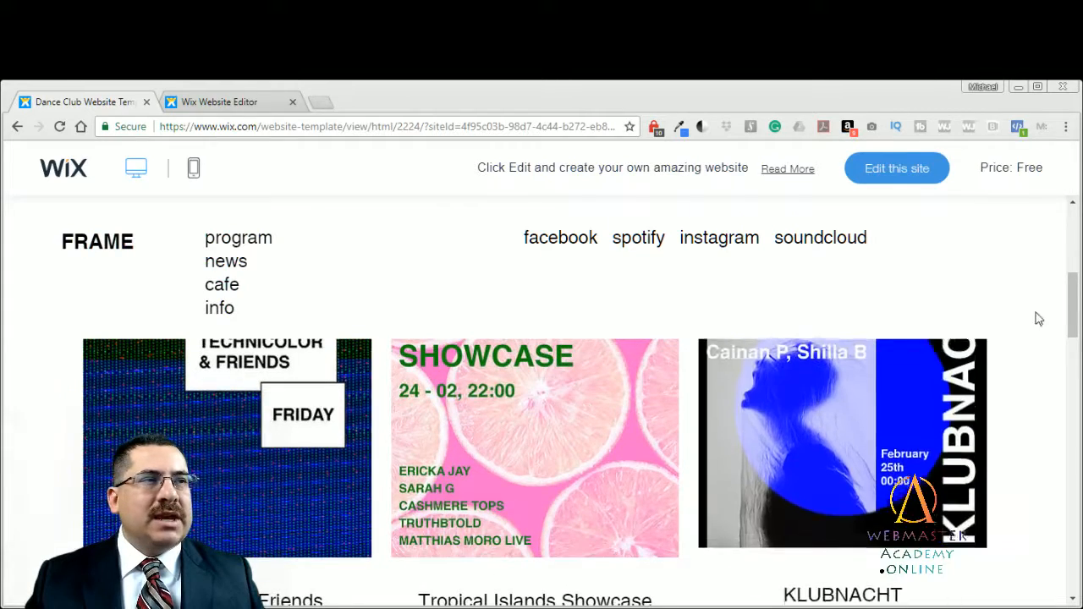
left_click_drag(1074, 291, 1068, 330)
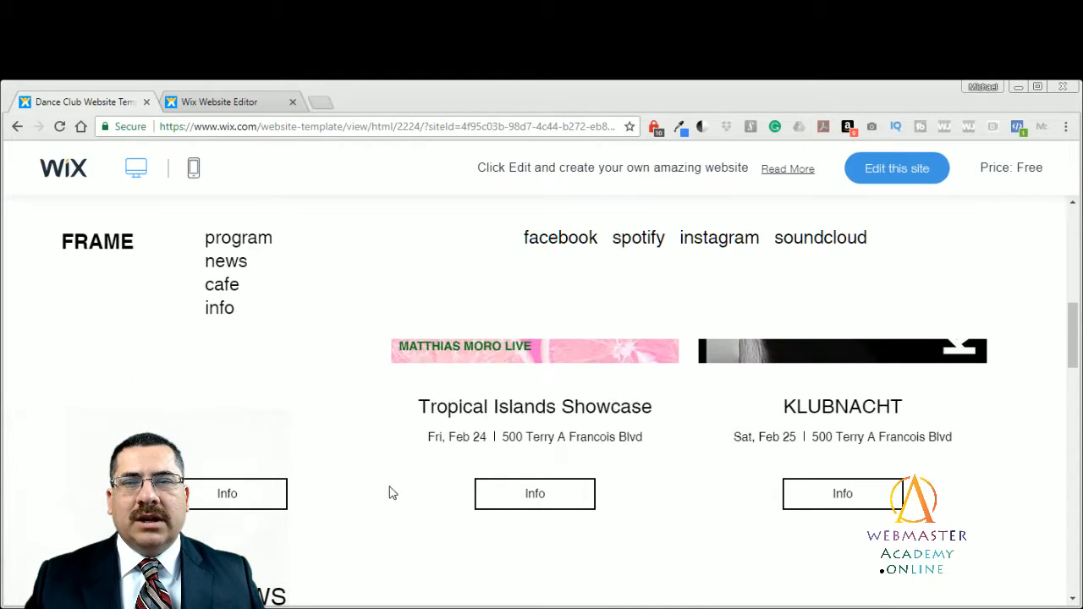
left_click_drag(1068, 334, 1041, 501)
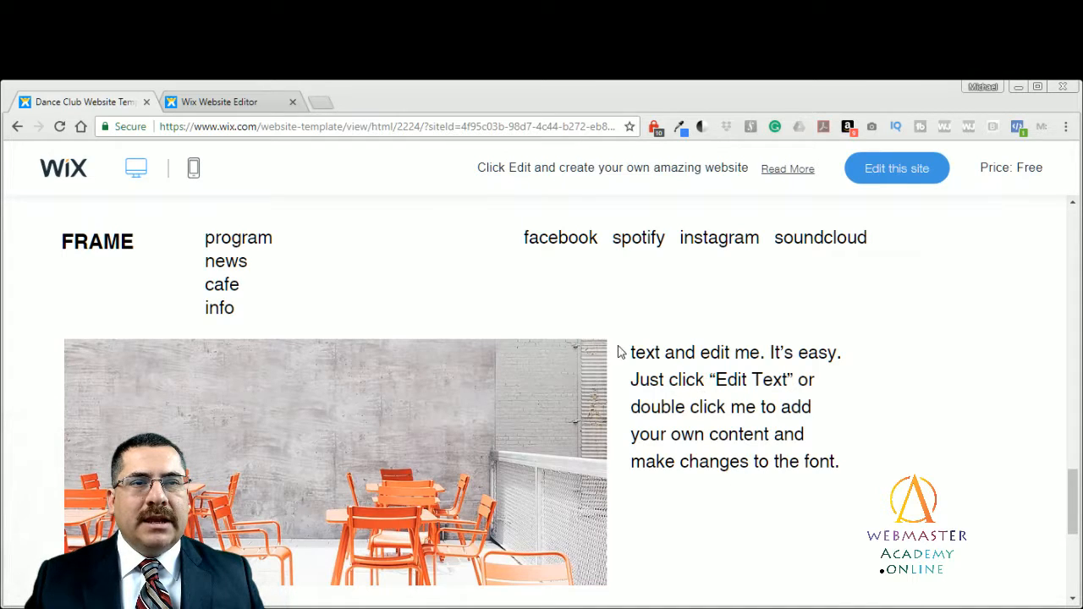
left_click_drag(631, 352, 790, 461)
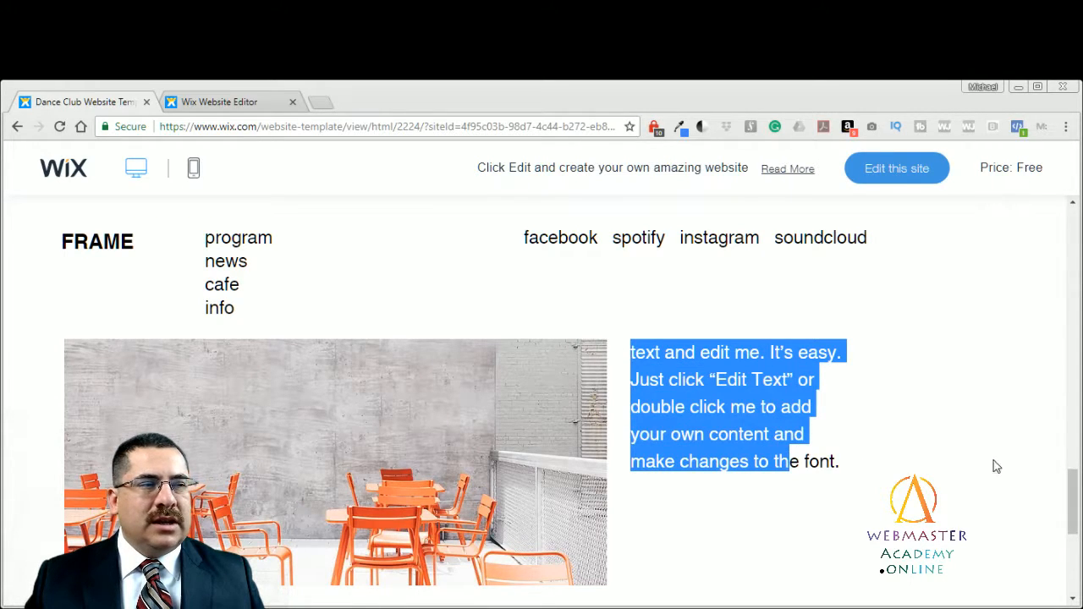
left_click_drag(1072, 487, 1065, 547)
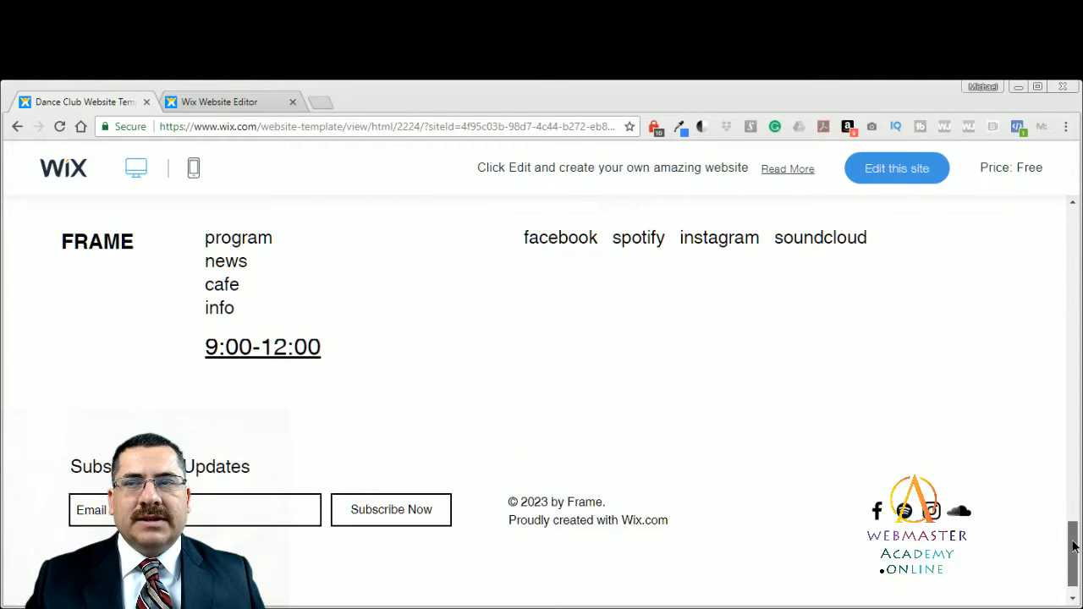
left_click_drag(1074, 544, 1076, 228)
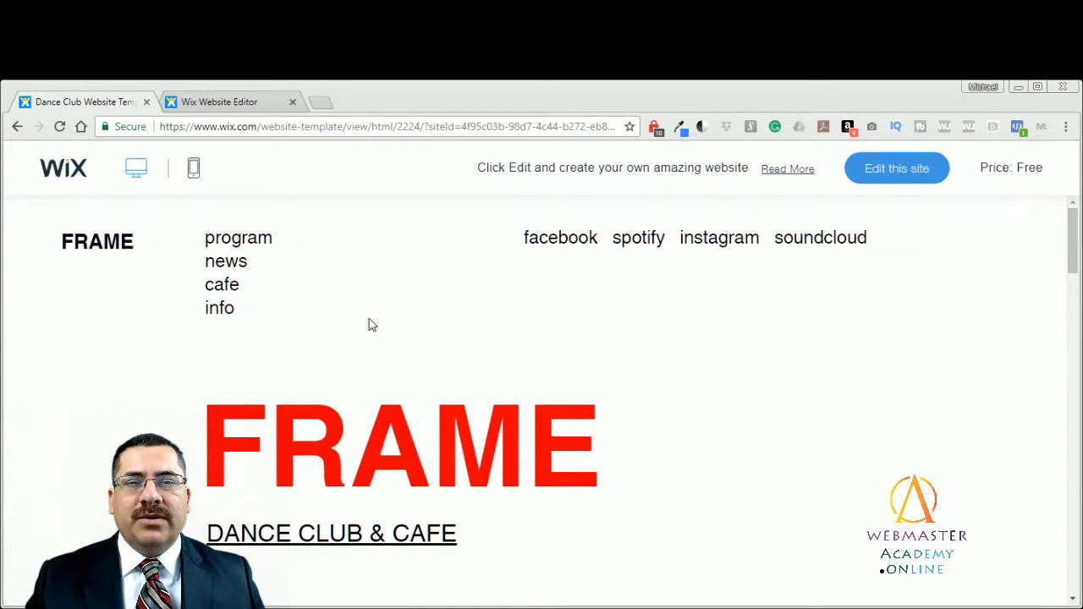
Step: Open the template's program page, look through this week's events and open the info page of Technicolor & Friends
left_click(227, 242)
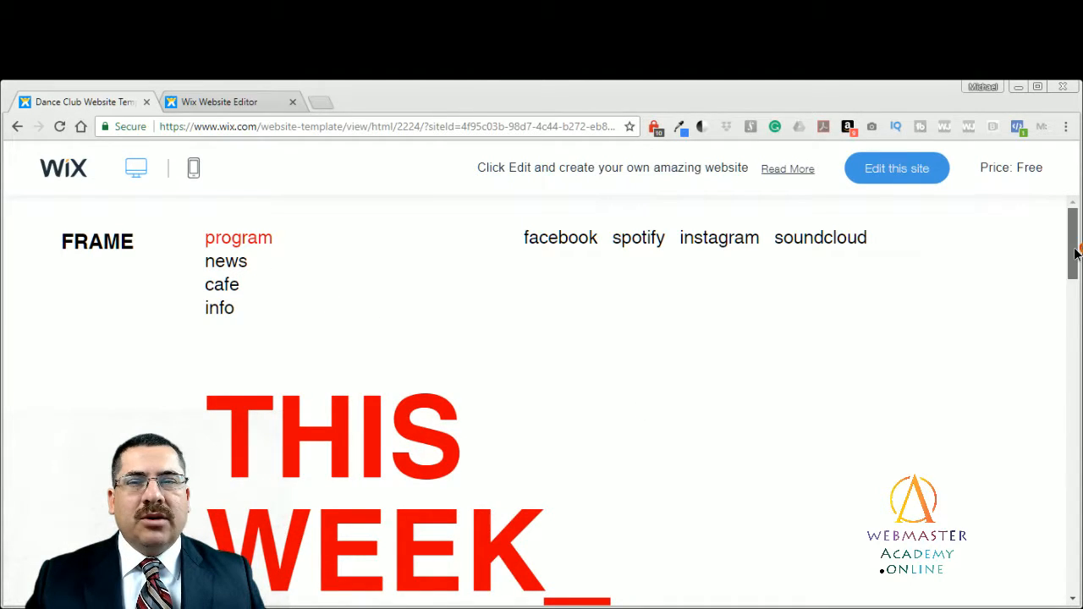
left_click_drag(1075, 254, 1058, 361)
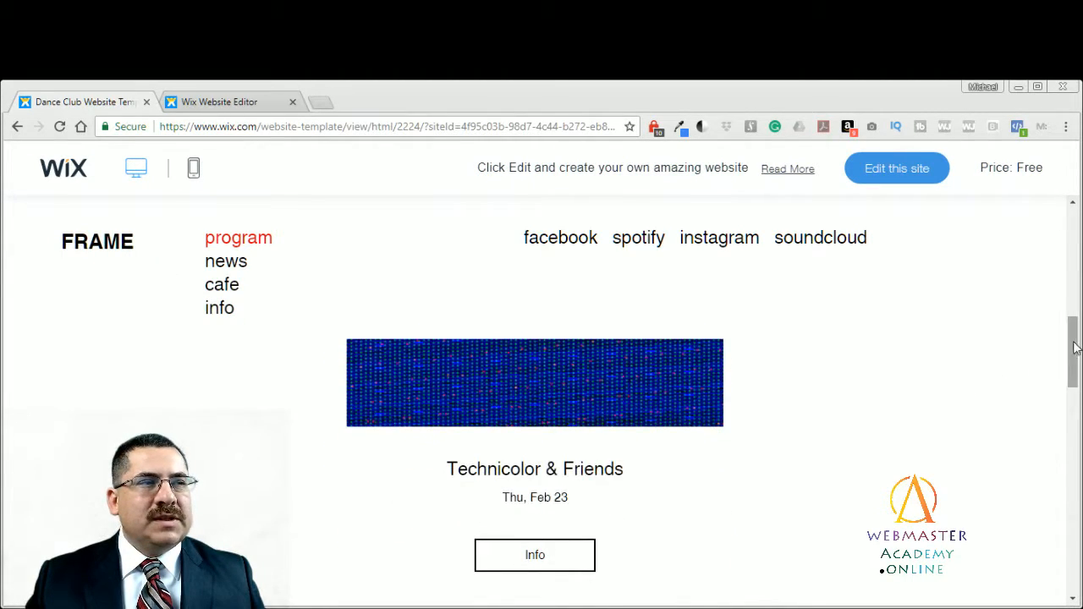
left_click_drag(1071, 346, 1044, 518)
left_click(556, 523)
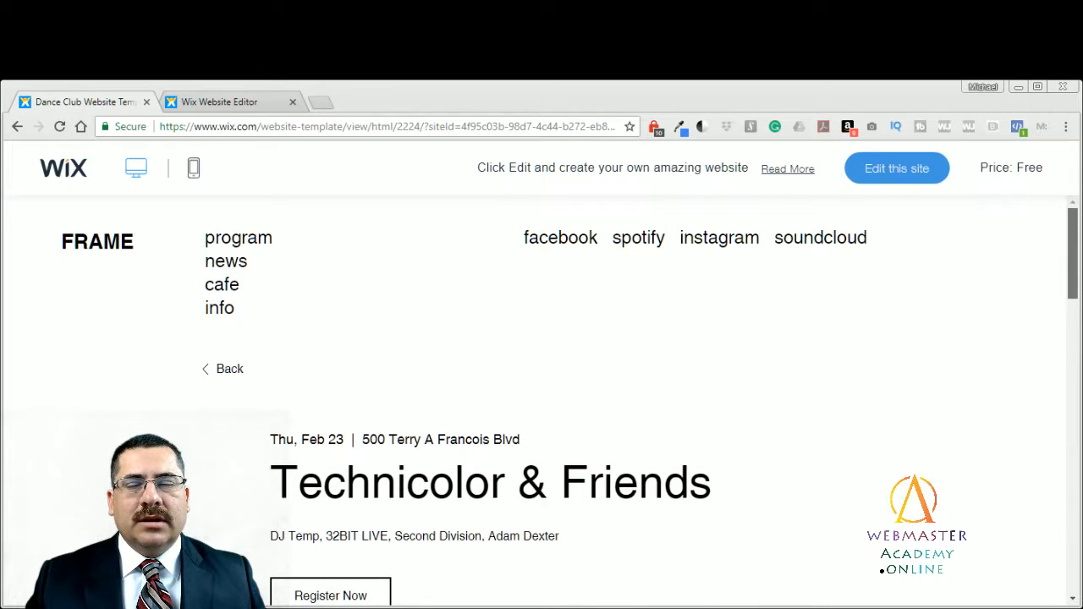
Step: Review the Technicolor & Friends event page down to its sharing links and open the event's registration form
left_click_drag(1073, 258, 1020, 500)
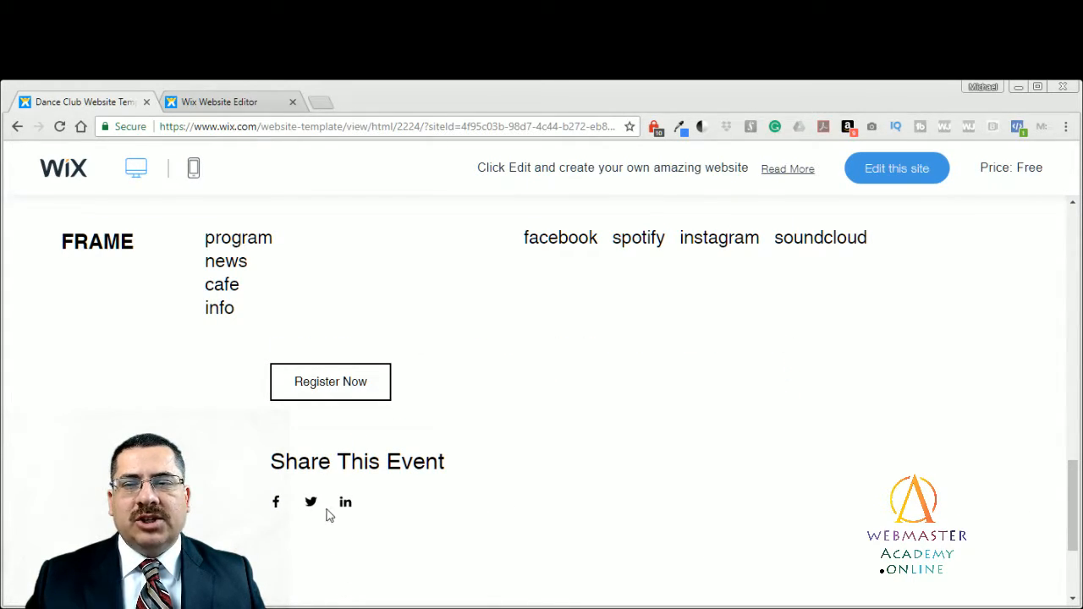
left_click_drag(1072, 506, 1073, 475)
left_click(330, 542)
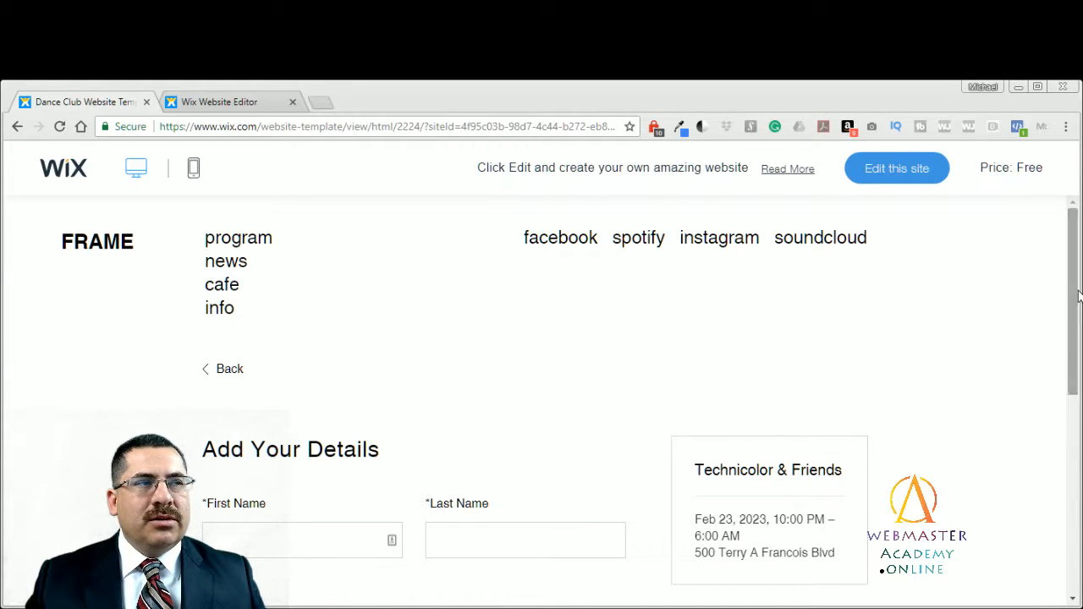
Step: Examine the fields of the event registration form and return to the event page
left_click_drag(1073, 300, 1074, 356)
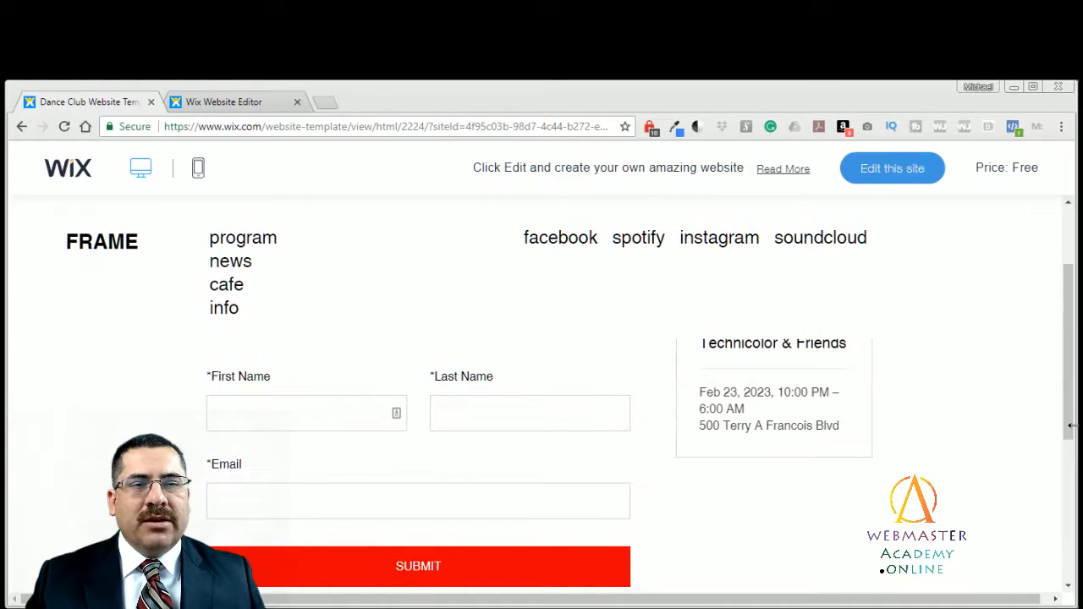
left_click_drag(1076, 429, 1073, 448)
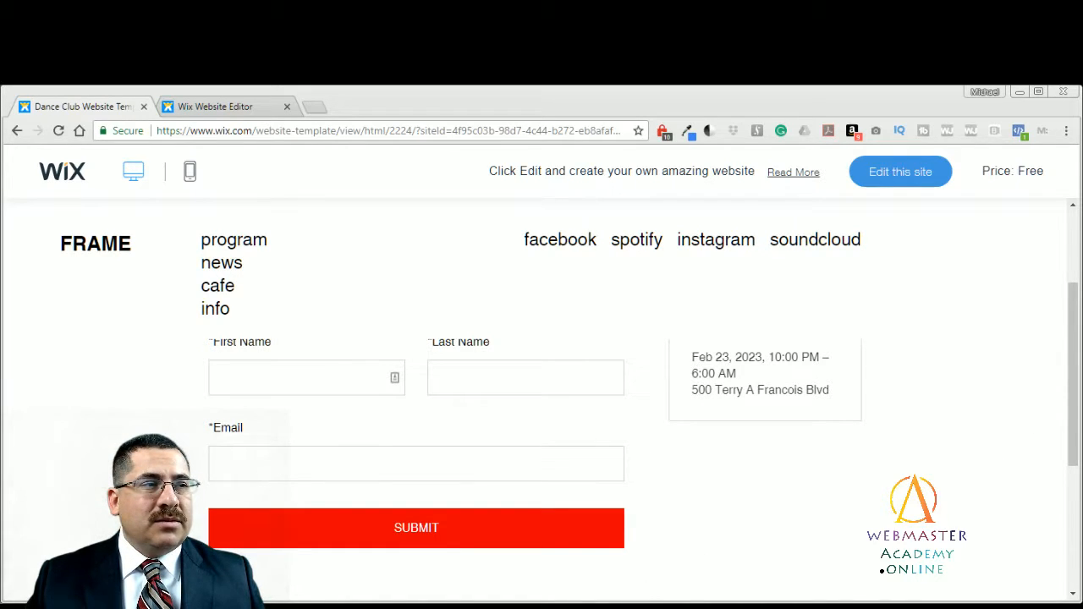
left_click_drag(1077, 418, 1079, 448)
left_click_drag(1080, 499, 1080, 345)
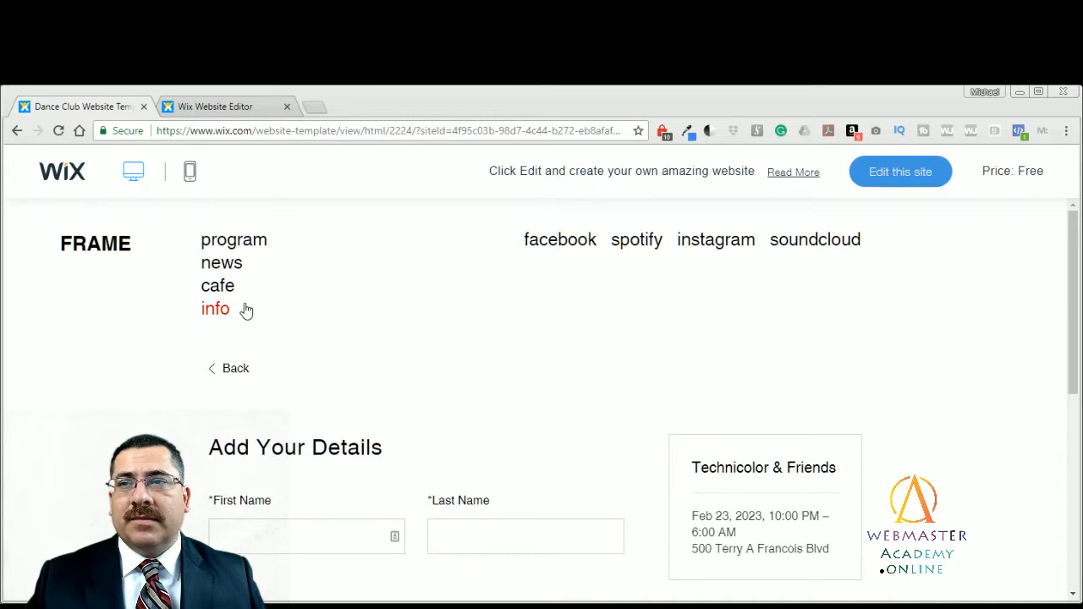
left_click(233, 373)
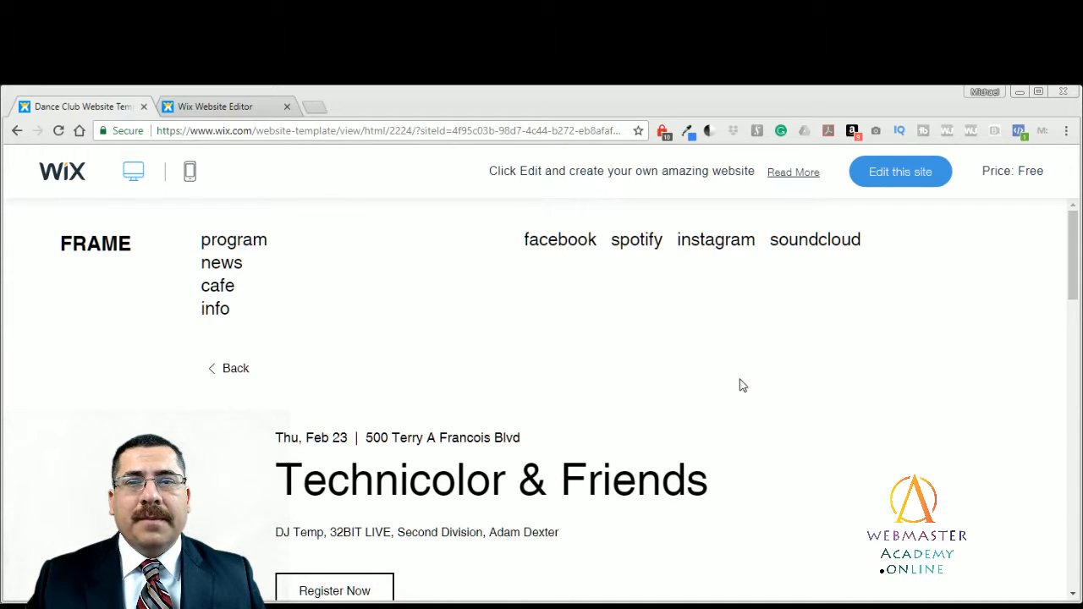
left_click_drag(1074, 263, 1075, 253)
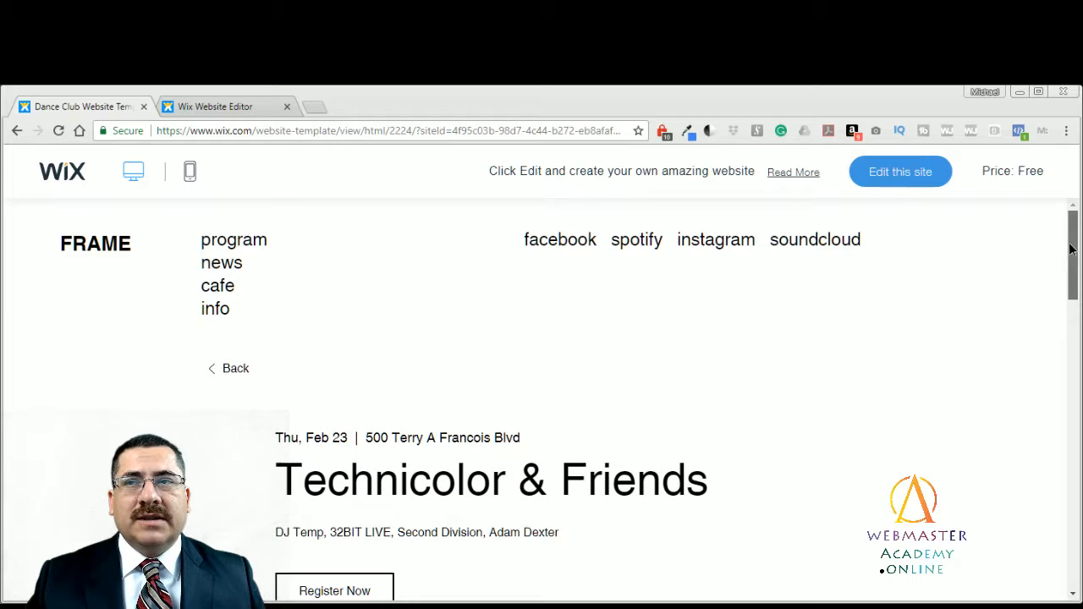
Step: Open the template's news page and examine the blog posts listed under All Posts
left_click(223, 263)
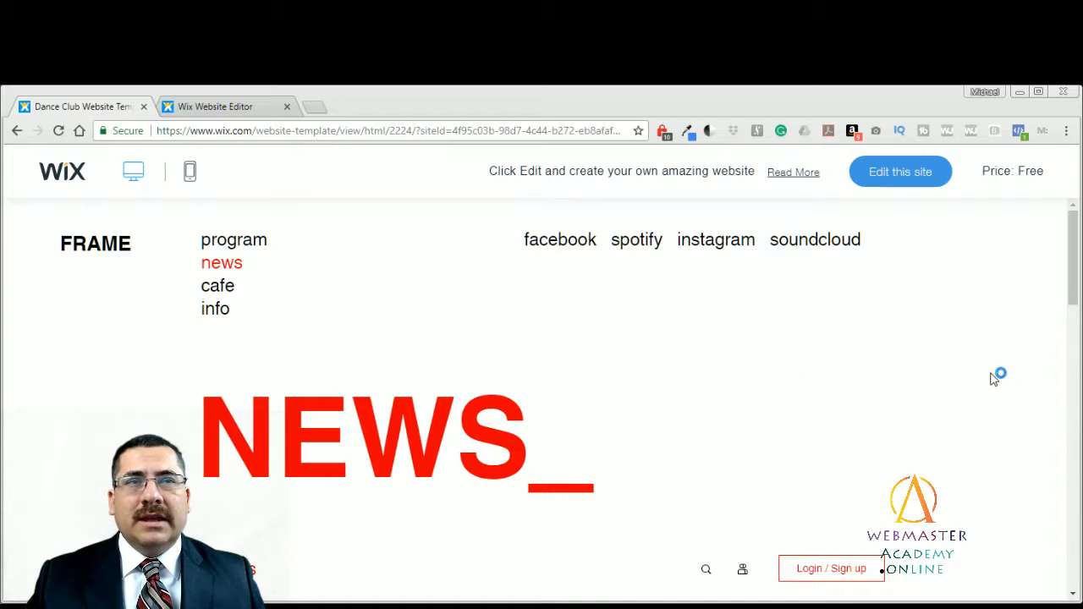
left_click_drag(1076, 289, 1066, 332)
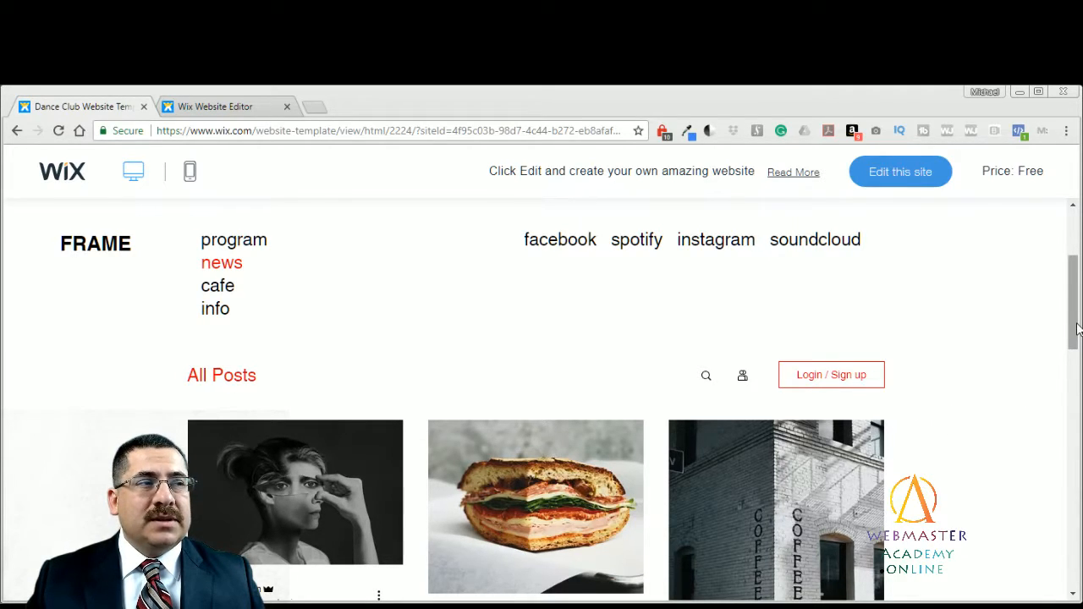
left_click_drag(1077, 324, 1077, 324)
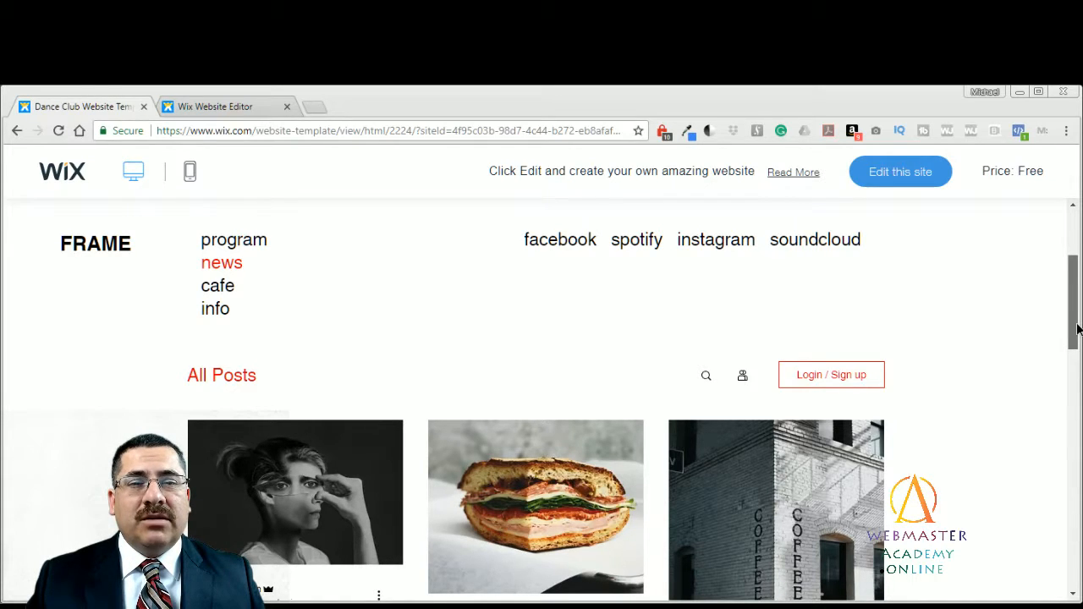
mouse_move(1077, 329)
left_mouse_down()
mouse_move(1061, 375)
mouse_move(1061, 341)
left_mouse_up()
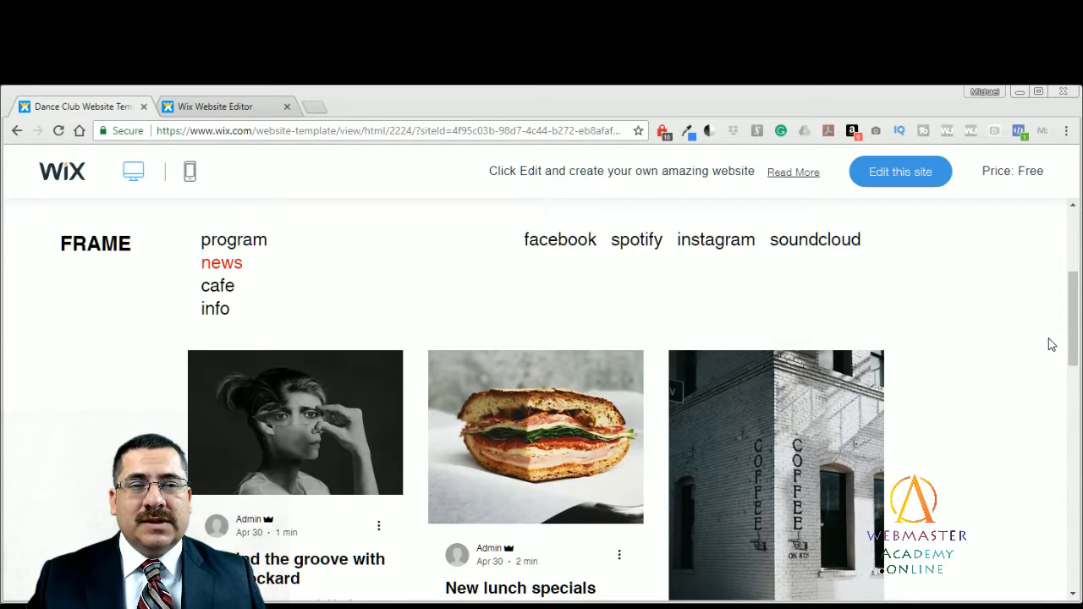
left_click_drag(1078, 320, 1073, 227)
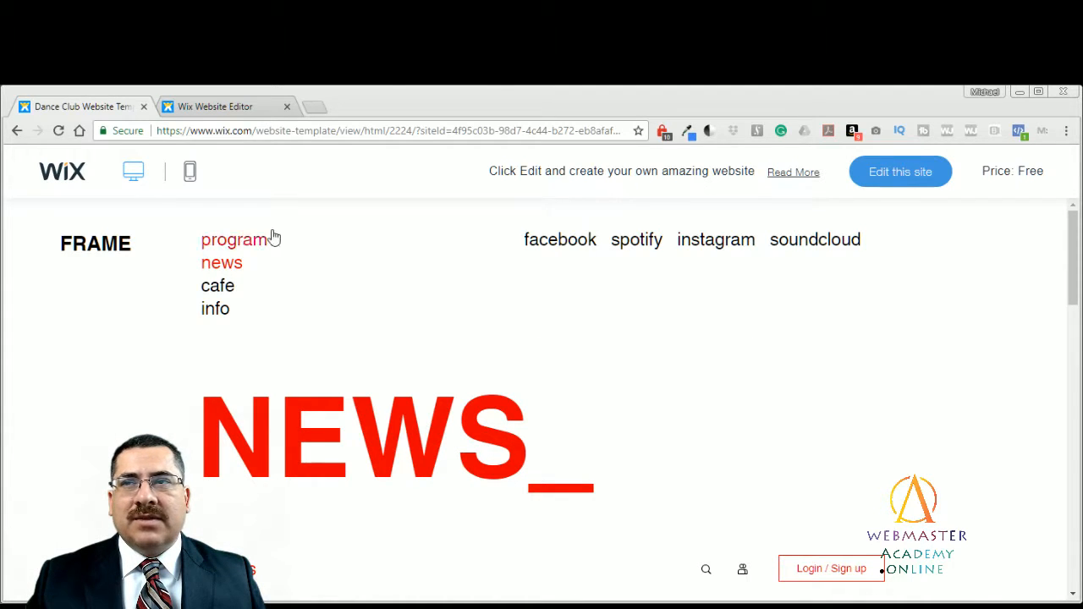
Step: Revisit the template's program page and return to its home page
left_click(241, 243)
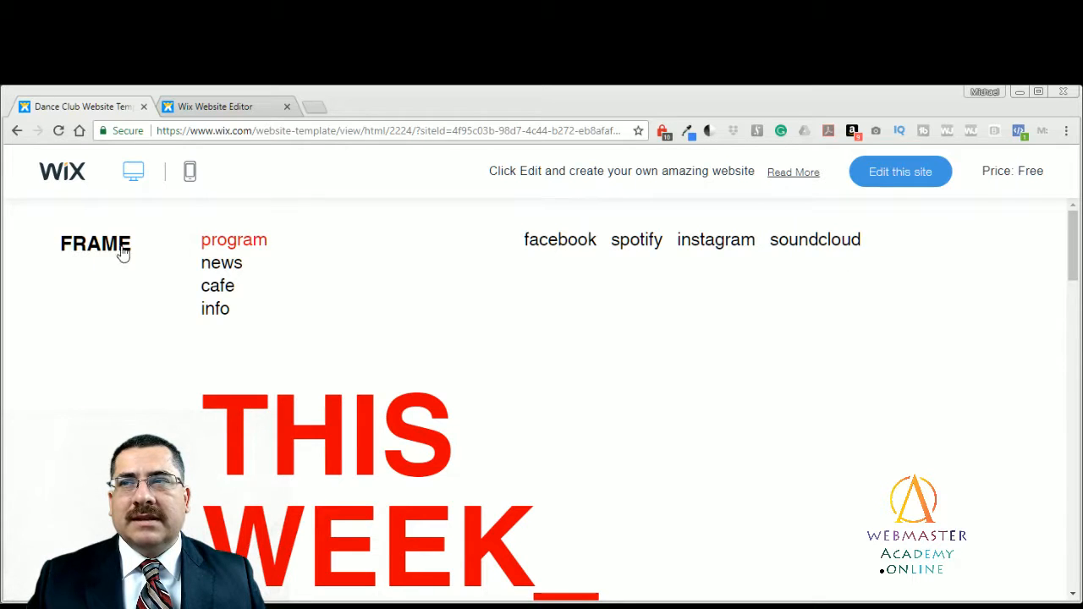
left_click(148, 263)
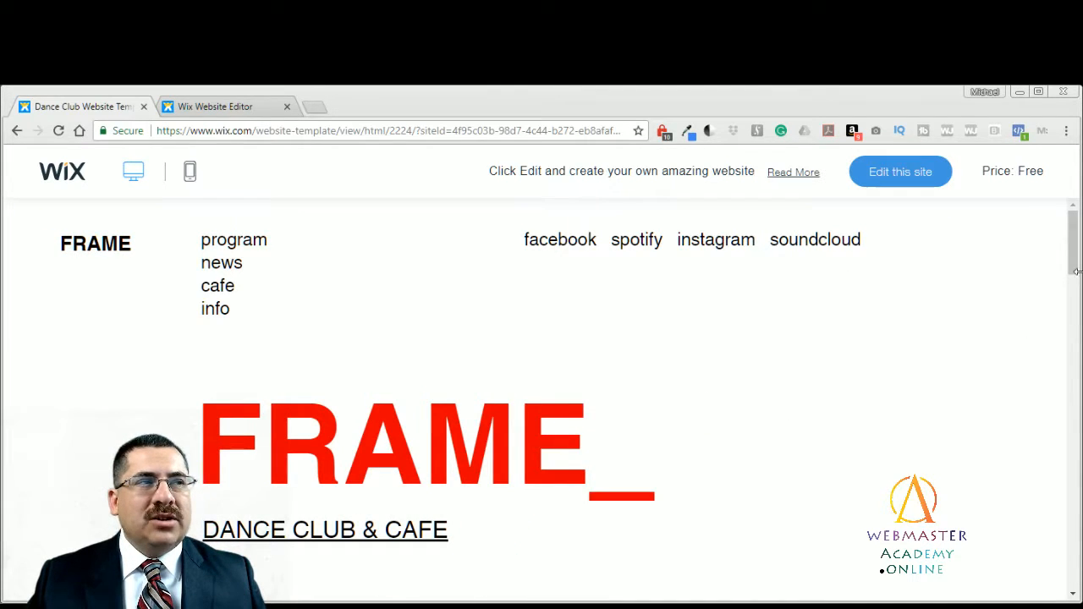
mouse_move(1071, 258)
left_mouse_down()
mouse_move(1063, 306)
mouse_move(1070, 247)
left_mouse_up()
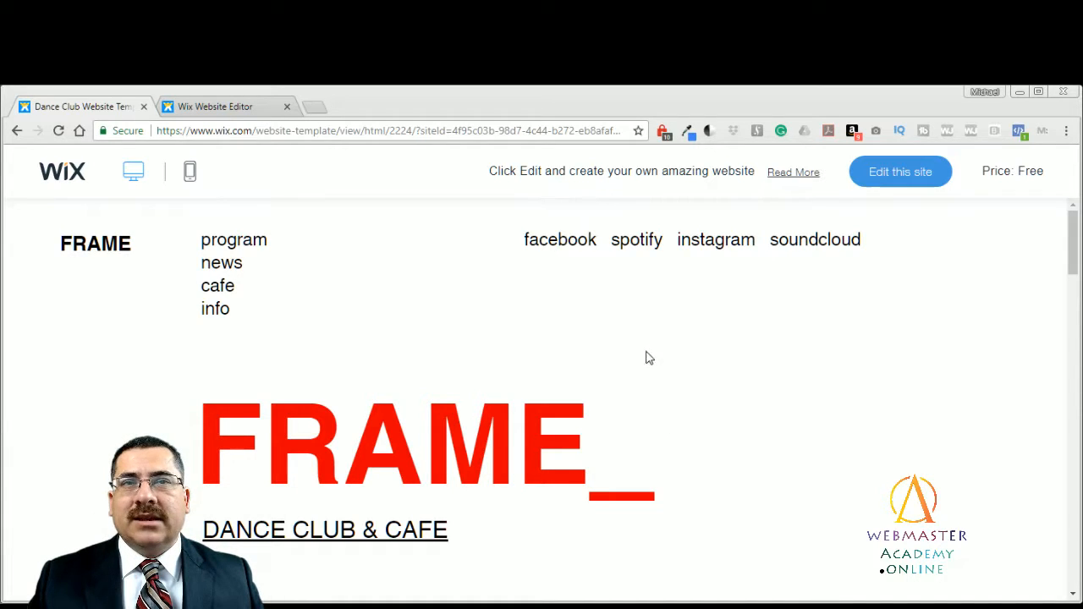
Step: Switch to the Wix Website Editor and inspect the home page's header and the strip holding the FRAME_ title
left_click(225, 117)
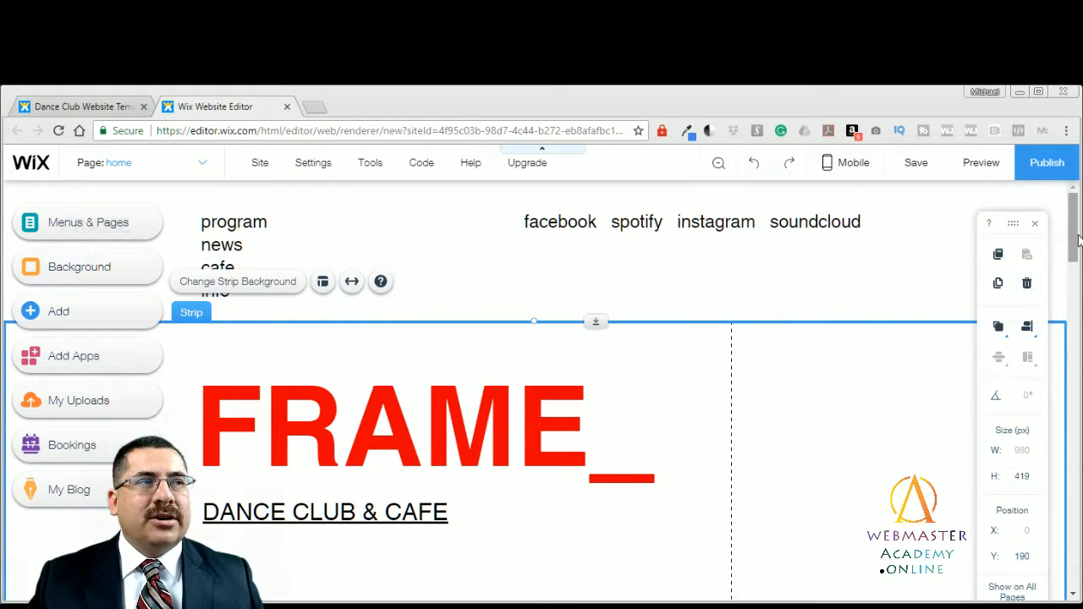
left_click(804, 289)
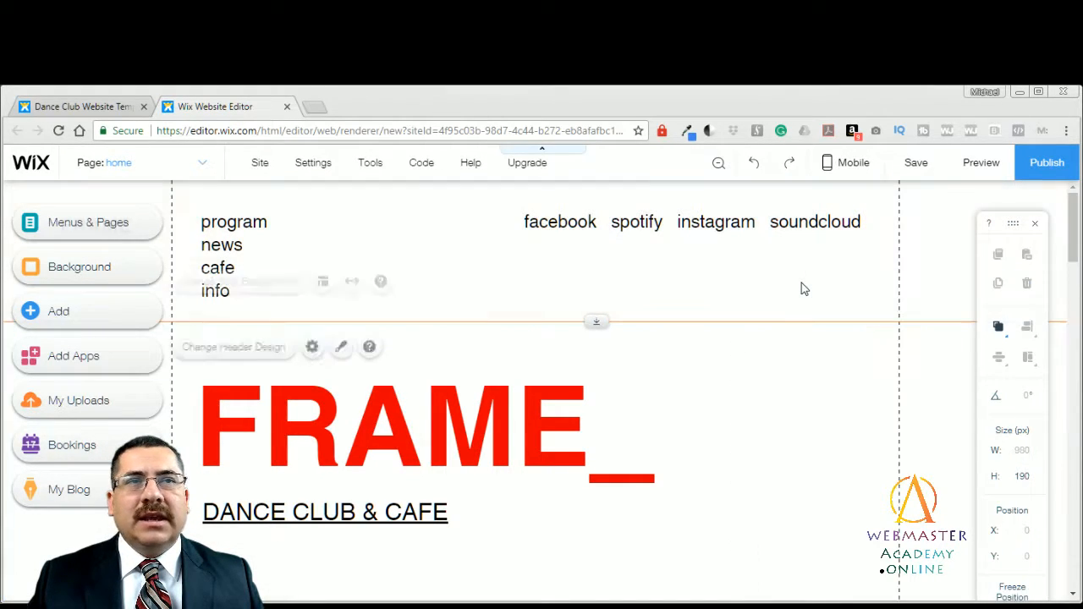
left_click(778, 362)
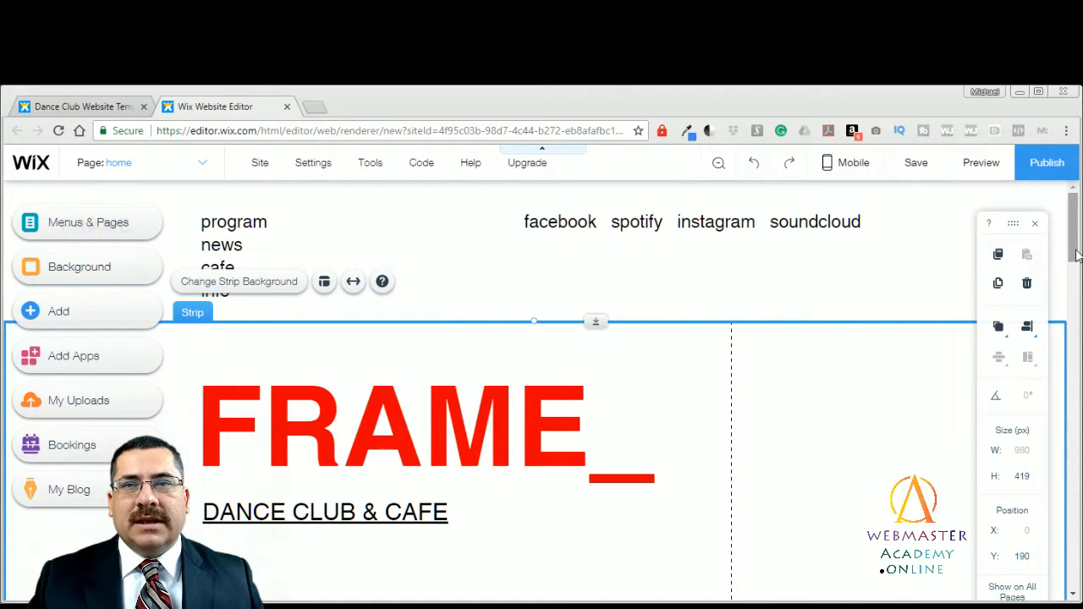
mouse_move(1077, 255)
left_mouse_down()
mouse_move(1078, 286)
mouse_move(1073, 263)
left_mouse_up()
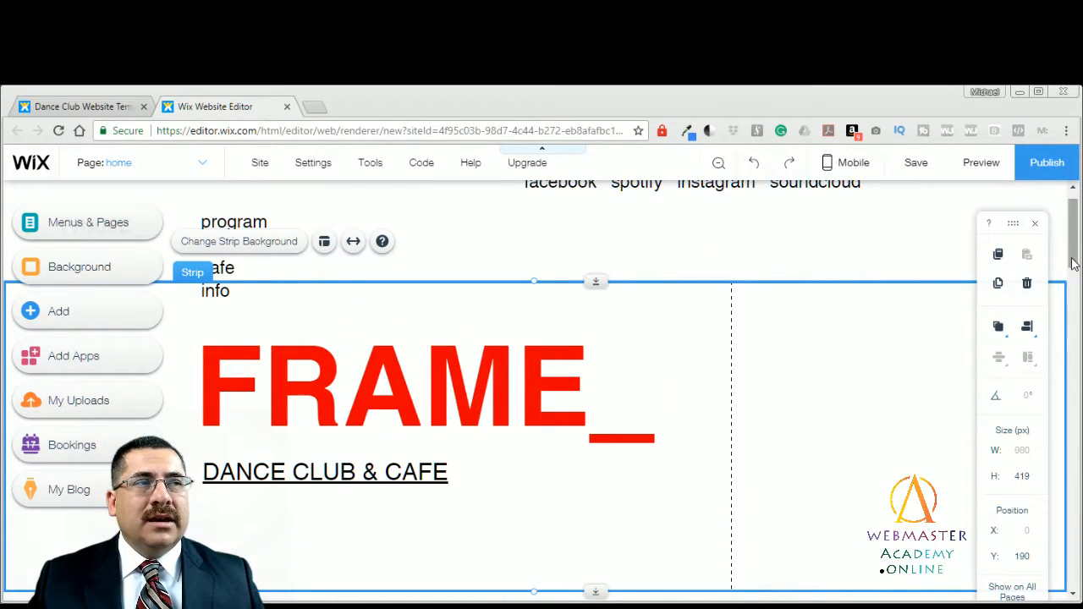
left_click_drag(1073, 263, 1073, 260)
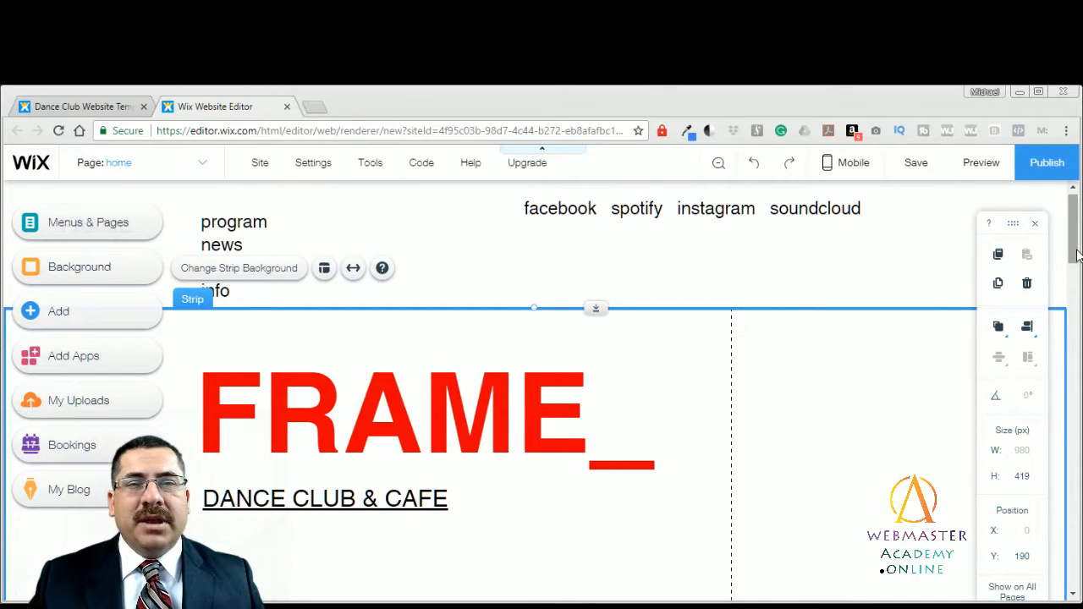
left_click_drag(1078, 255, 1078, 265)
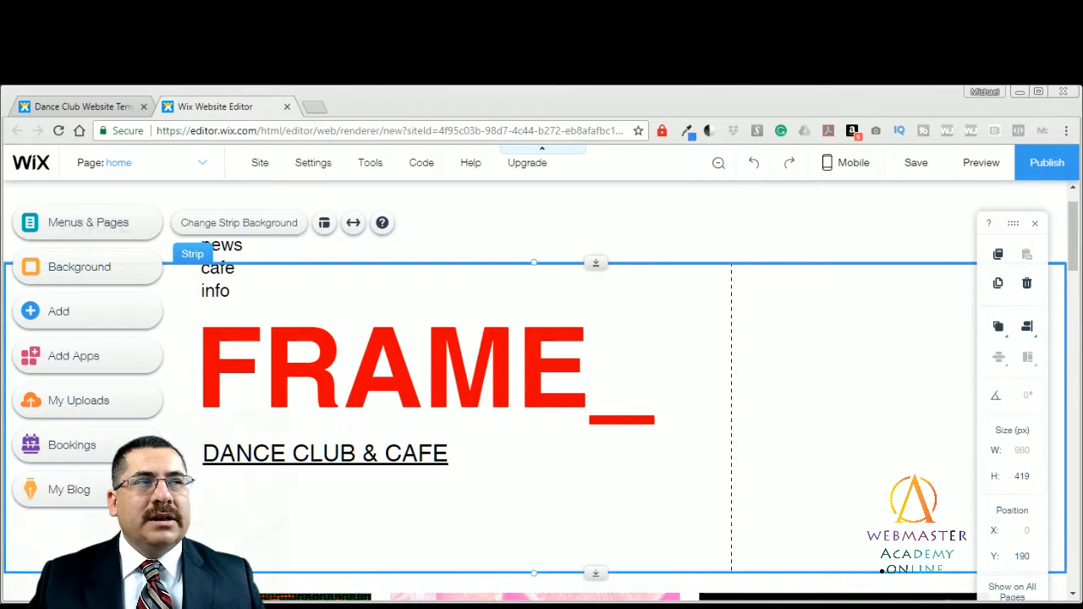
left_click_drag(1075, 253, 1075, 228)
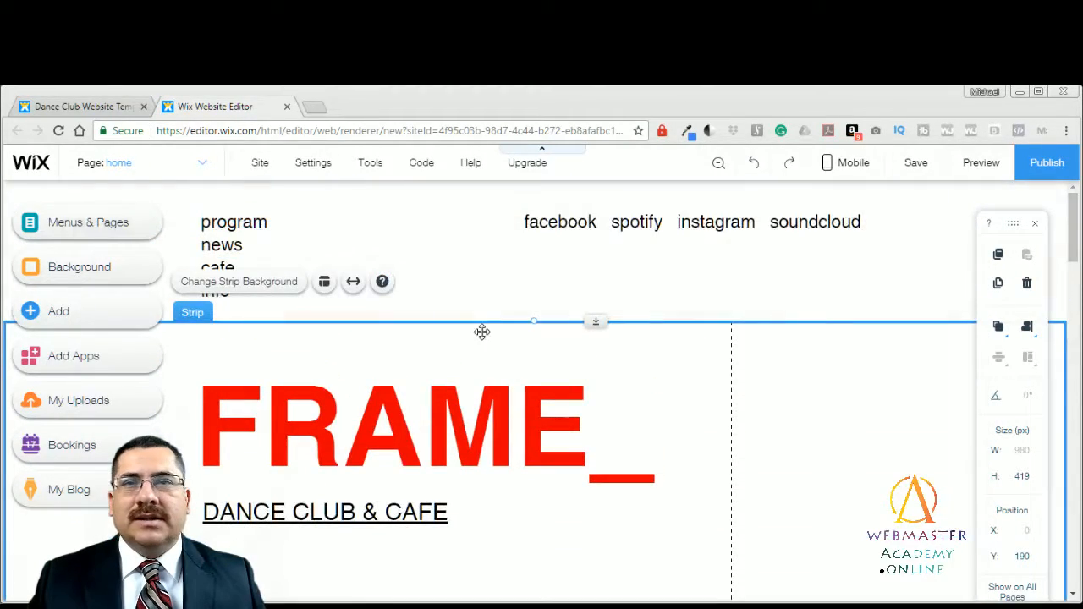
Step: Set the pinned header menu's horizontal offset to 216 px and its vertical offset to 15 px
mouse_move(1078, 241)
left_mouse_down()
mouse_move(1079, 332)
mouse_move(1078, 241)
left_mouse_up()
left_click(229, 230)
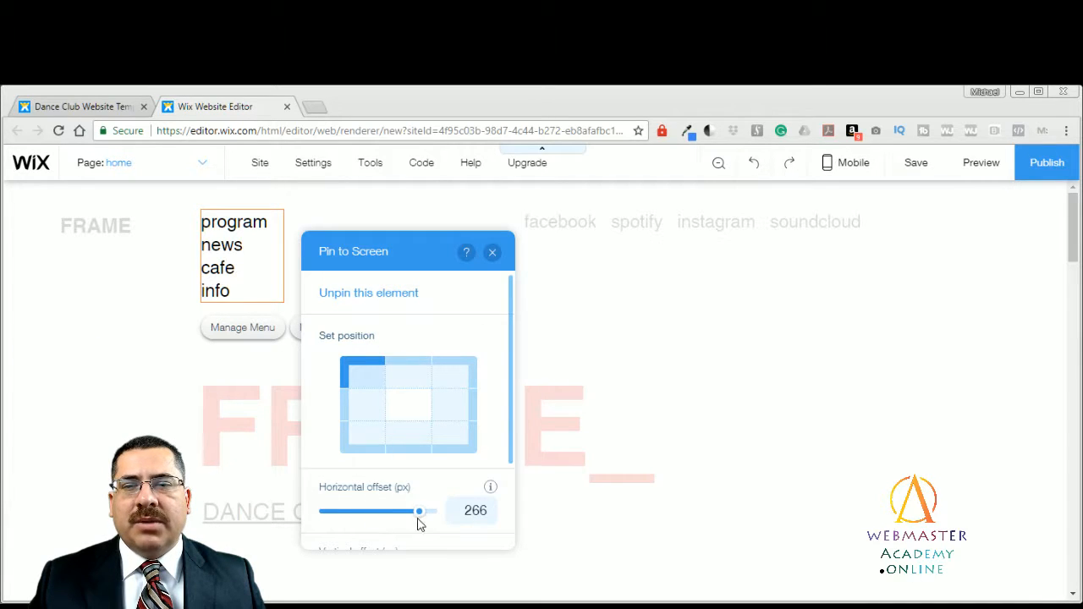
mouse_move(419, 517)
left_mouse_down()
mouse_move(362, 508)
mouse_move(415, 516)
mouse_move(372, 516)
mouse_move(402, 515)
left_mouse_up()
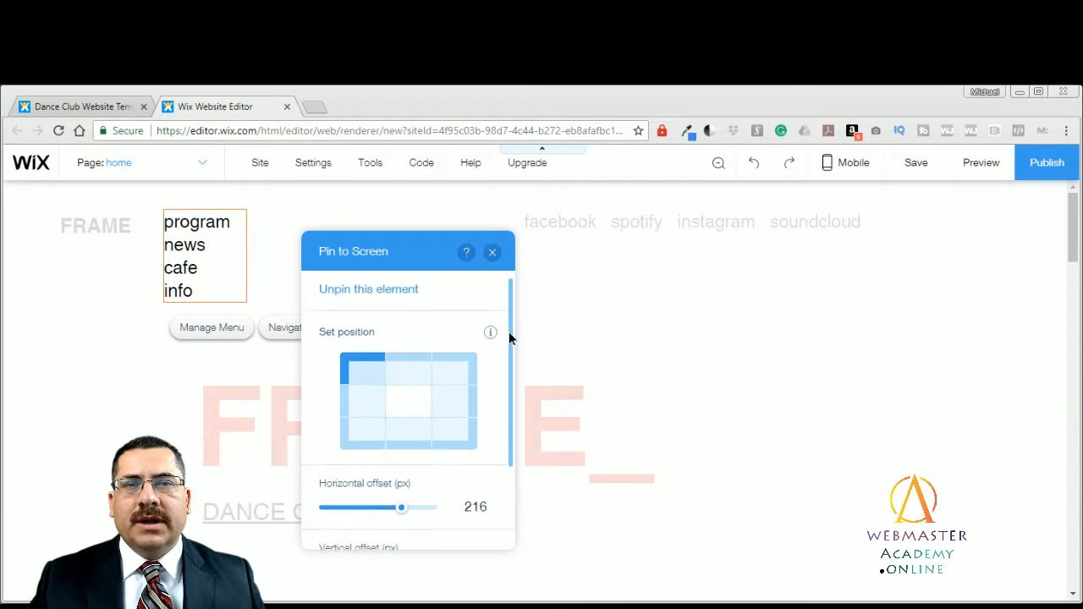
left_click_drag(508, 332, 527, 422)
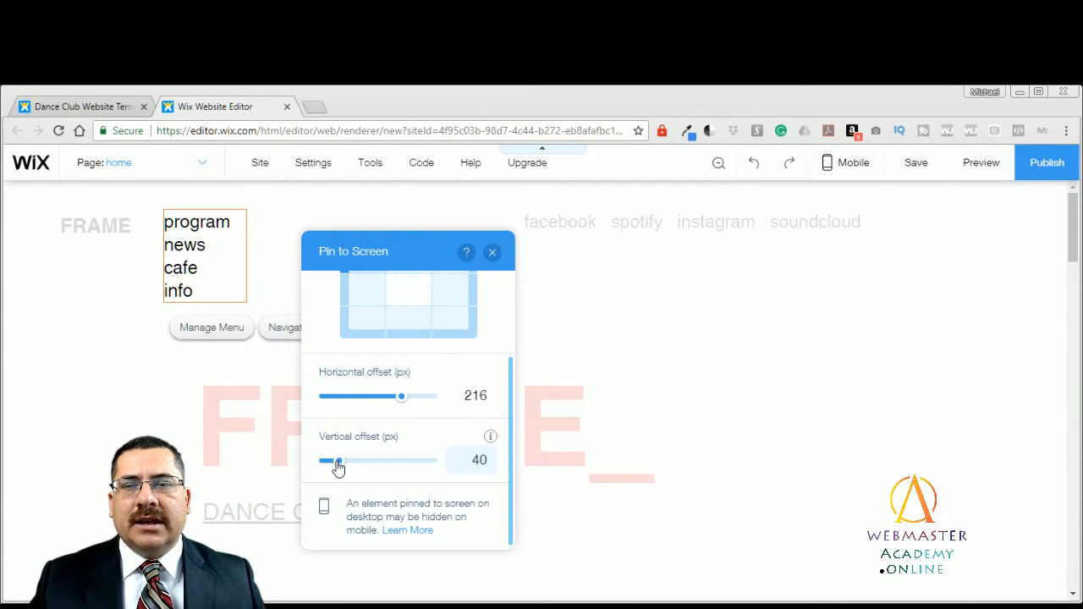
mouse_move(344, 467)
left_mouse_down()
mouse_move(375, 470)
mouse_move(331, 460)
left_mouse_up()
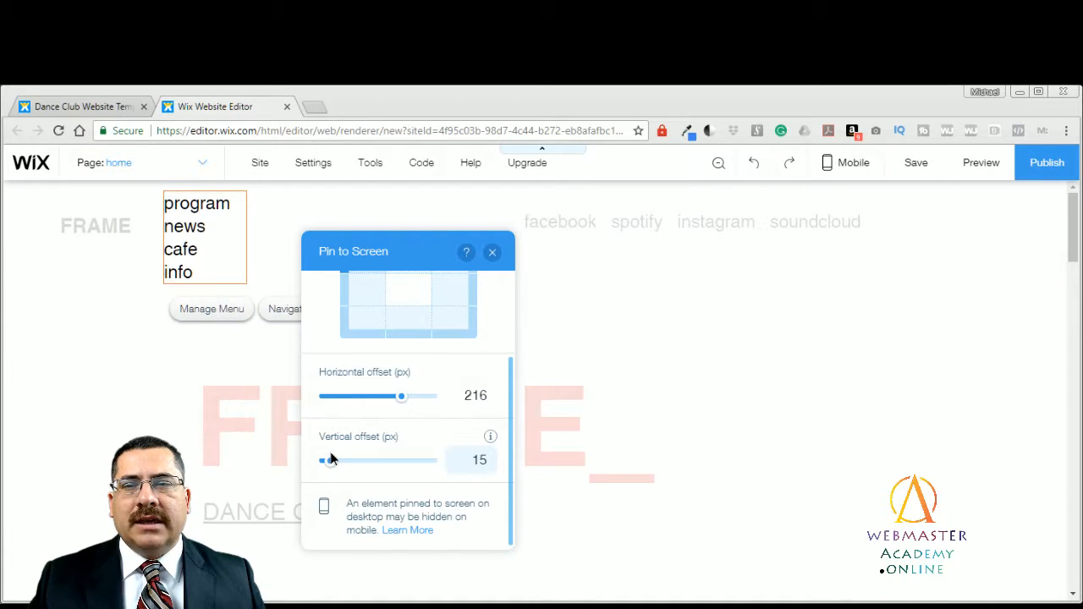
left_click(494, 254)
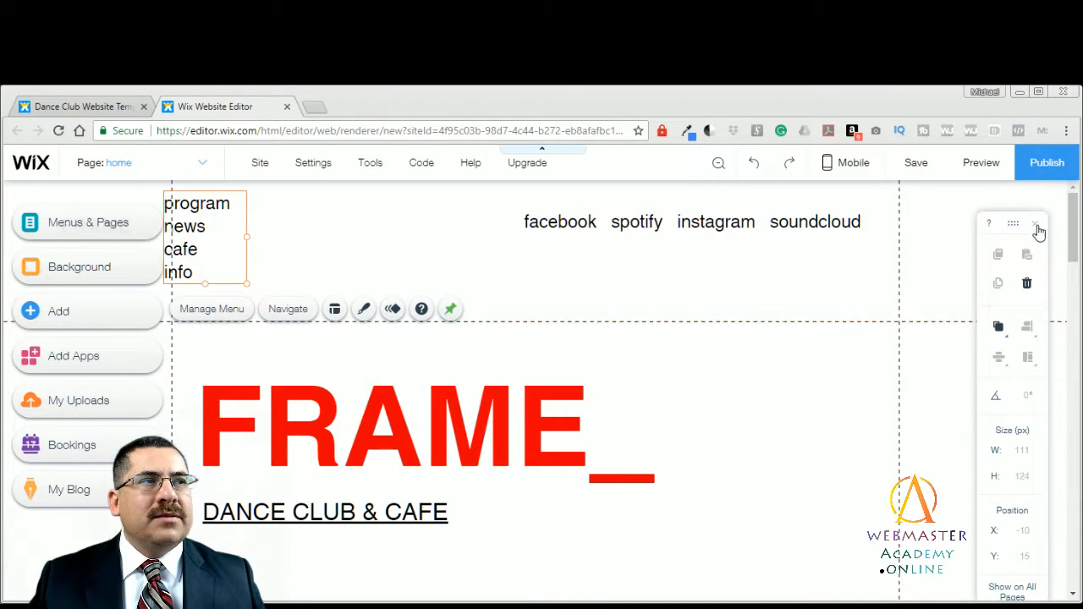
Step: Select the strip that holds the FRAME_ title on the home page
mouse_move(1068, 226)
left_mouse_down()
mouse_move(1067, 242)
mouse_move(1070, 206)
left_mouse_up()
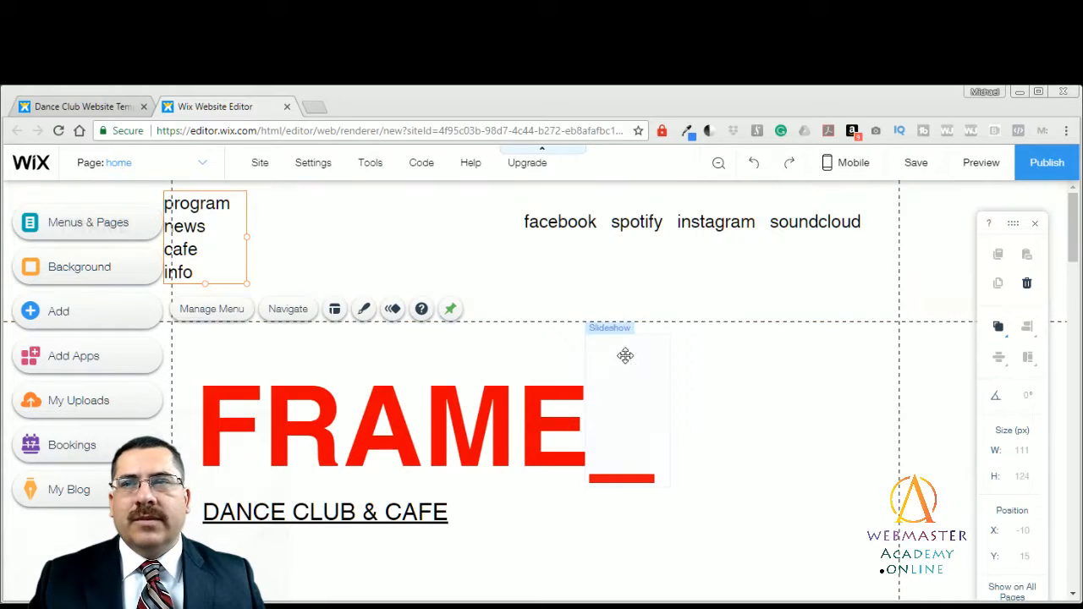
left_click(459, 379)
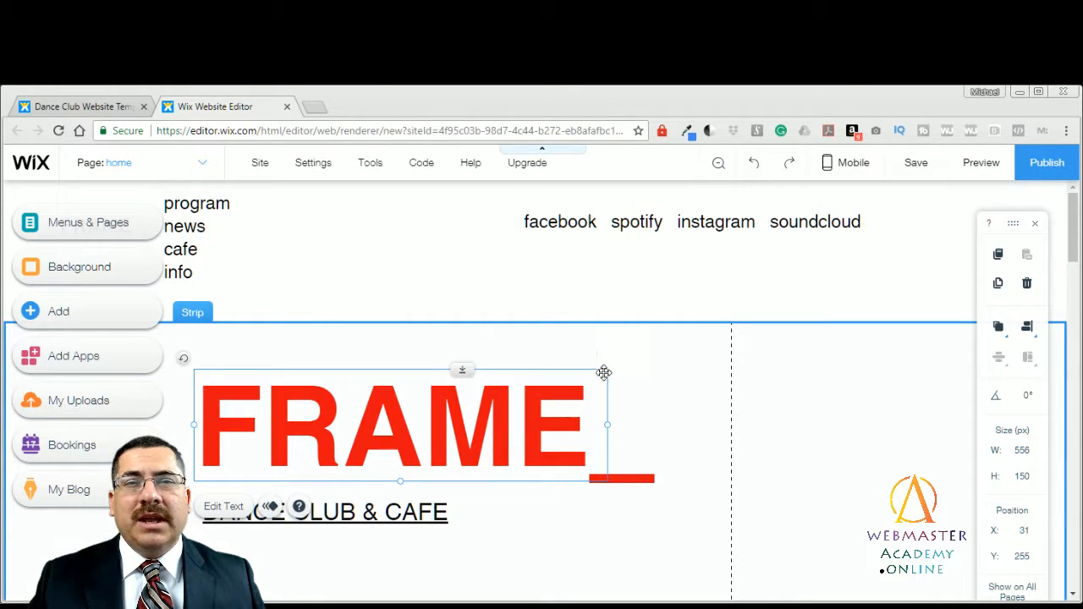
left_click(800, 409)
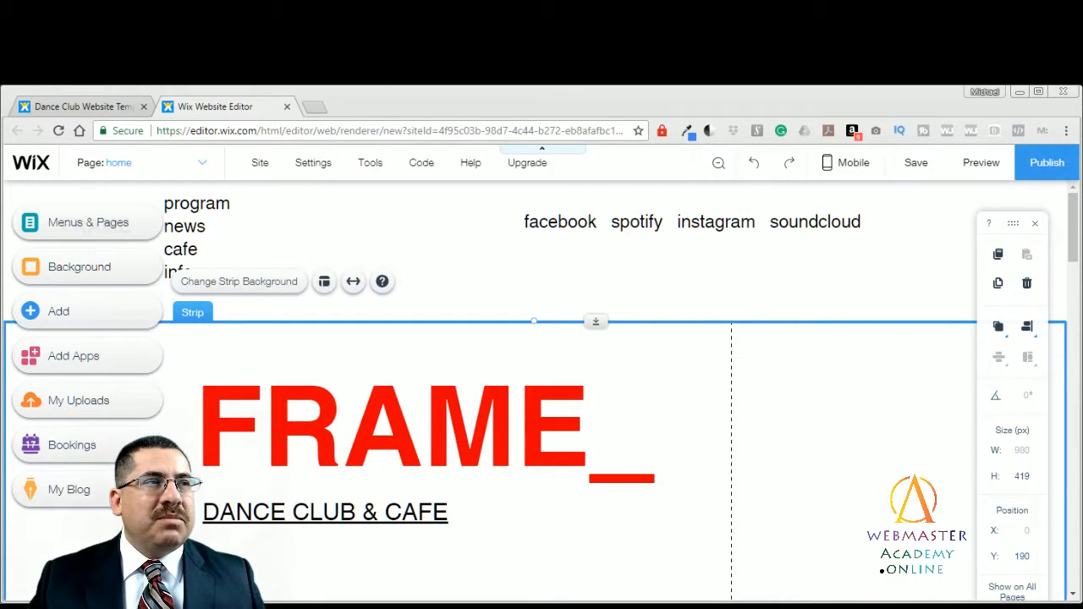
left_click_drag(1075, 241, 1073, 250)
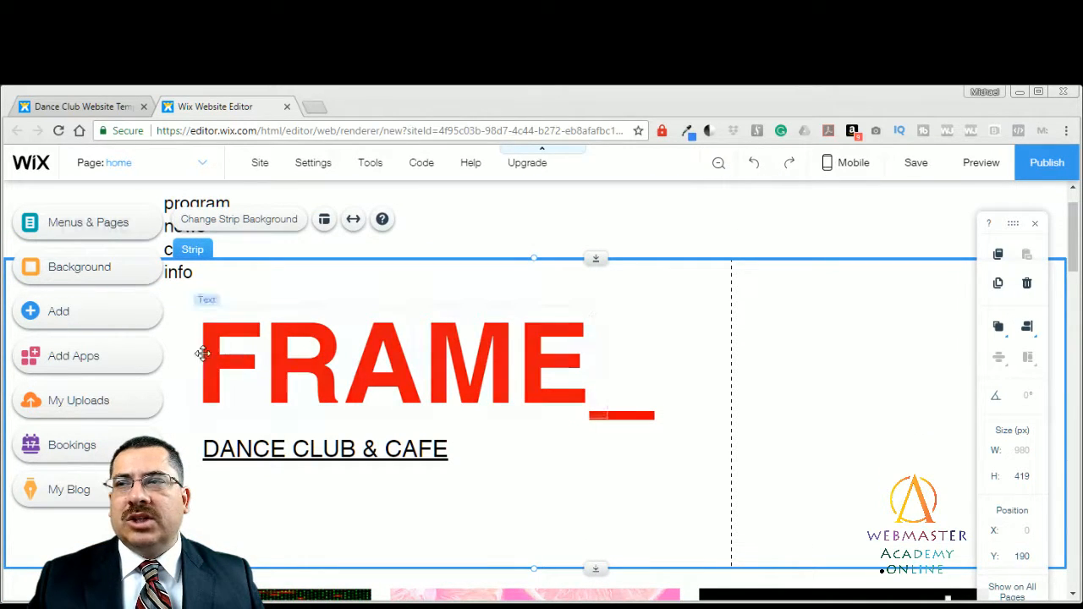
left_click(93, 269)
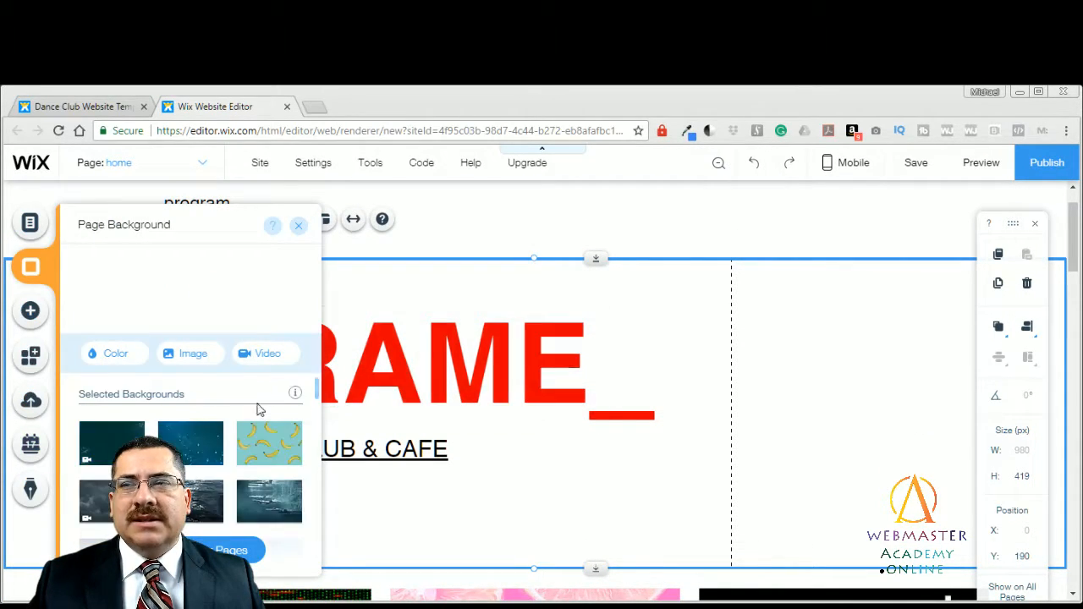
left_click(140, 352)
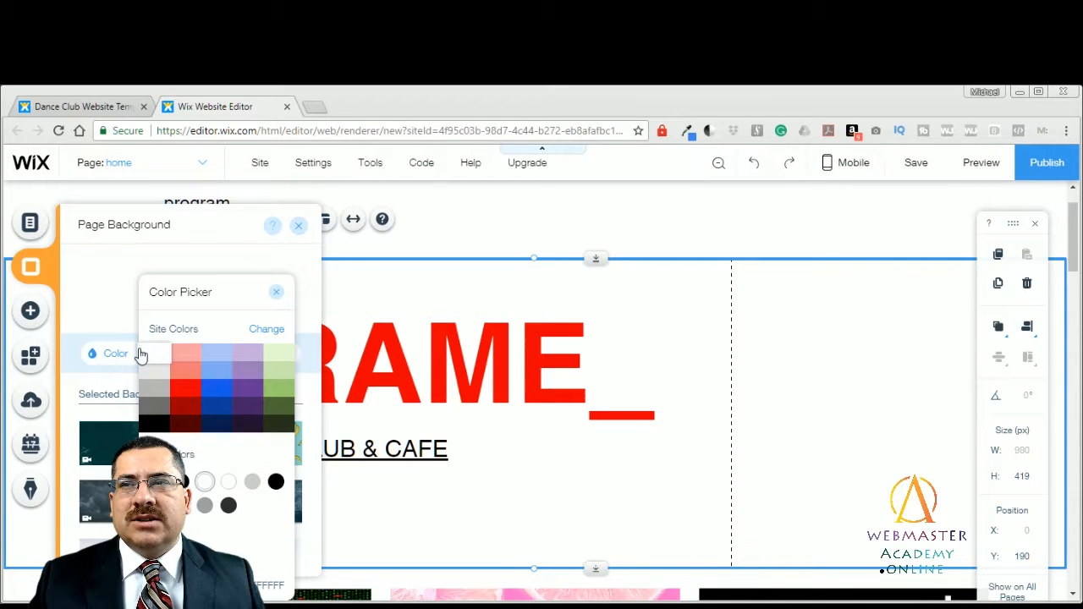
left_click(333, 249)
left_click(297, 225)
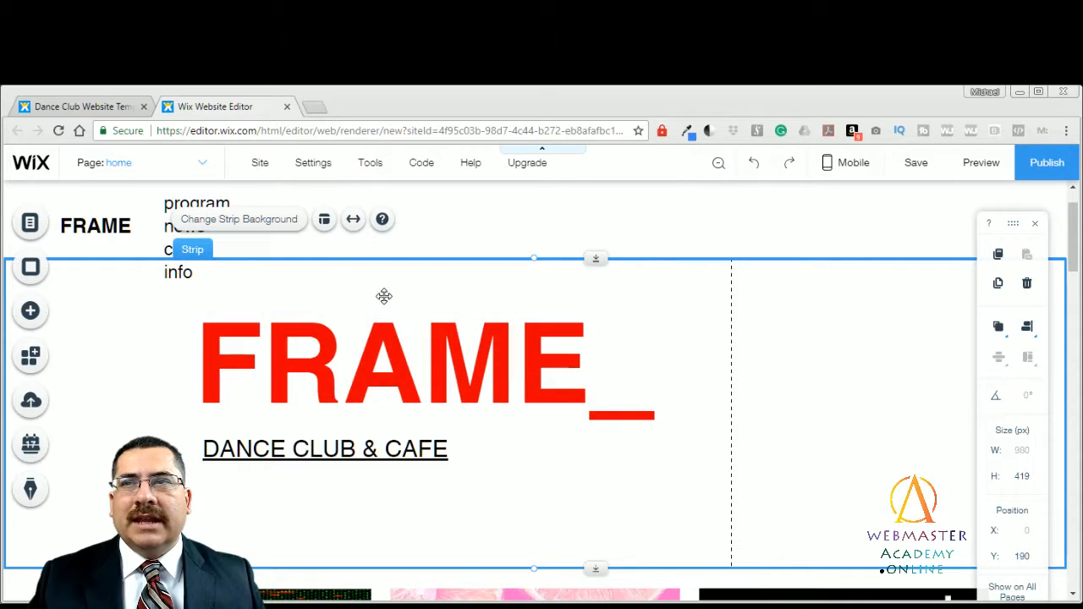
Step: Open the strip's background settings and examine the site colors and available color palettes without changing them
left_click(260, 222)
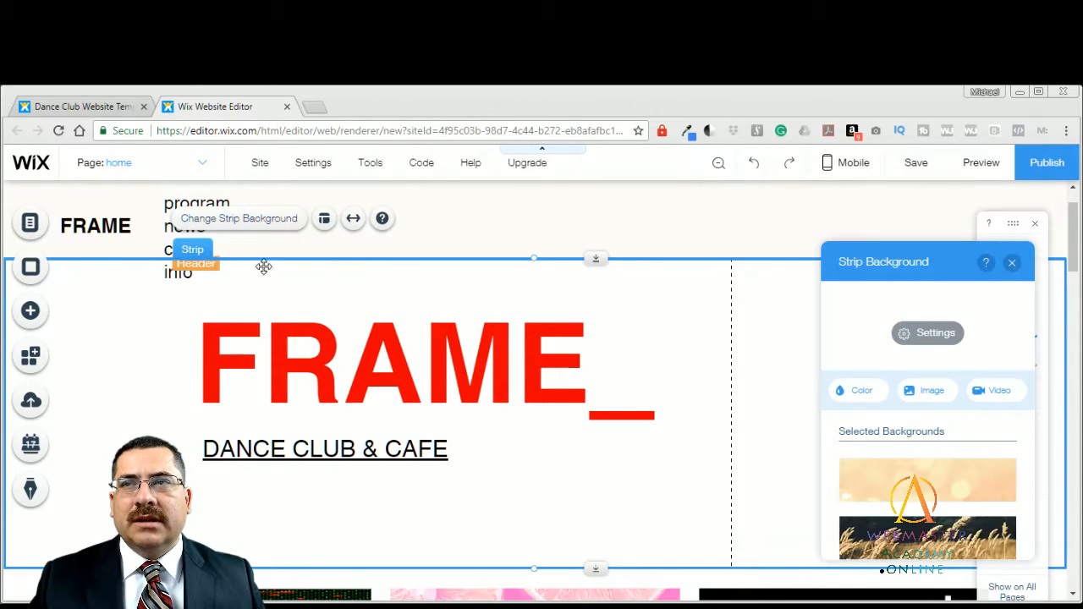
left_click_drag(869, 259, 673, 208)
left_click(662, 338)
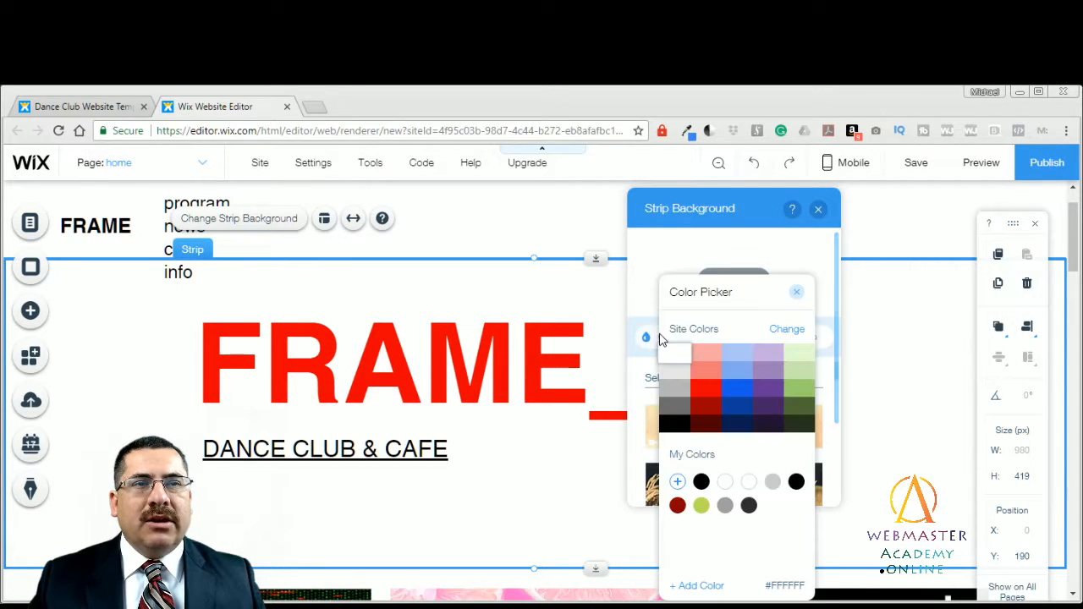
left_click(711, 362)
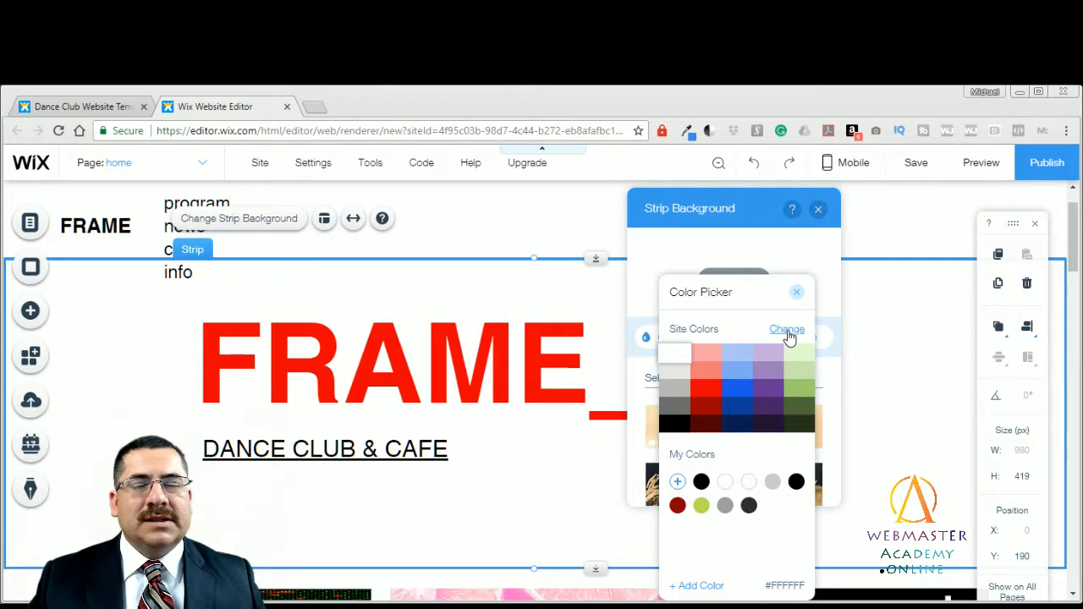
left_click(787, 330)
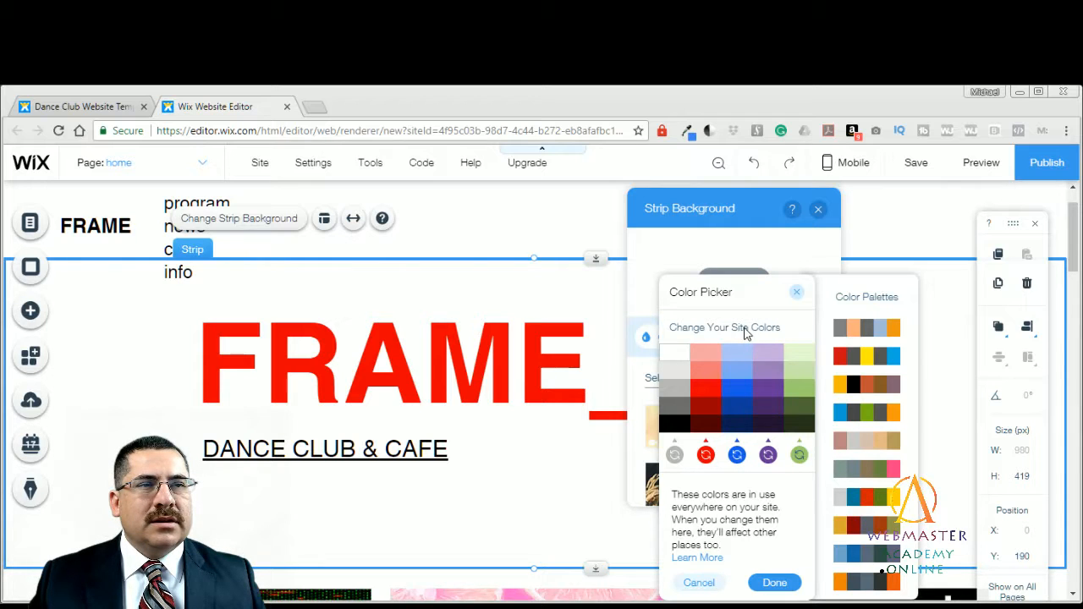
left_click(770, 370)
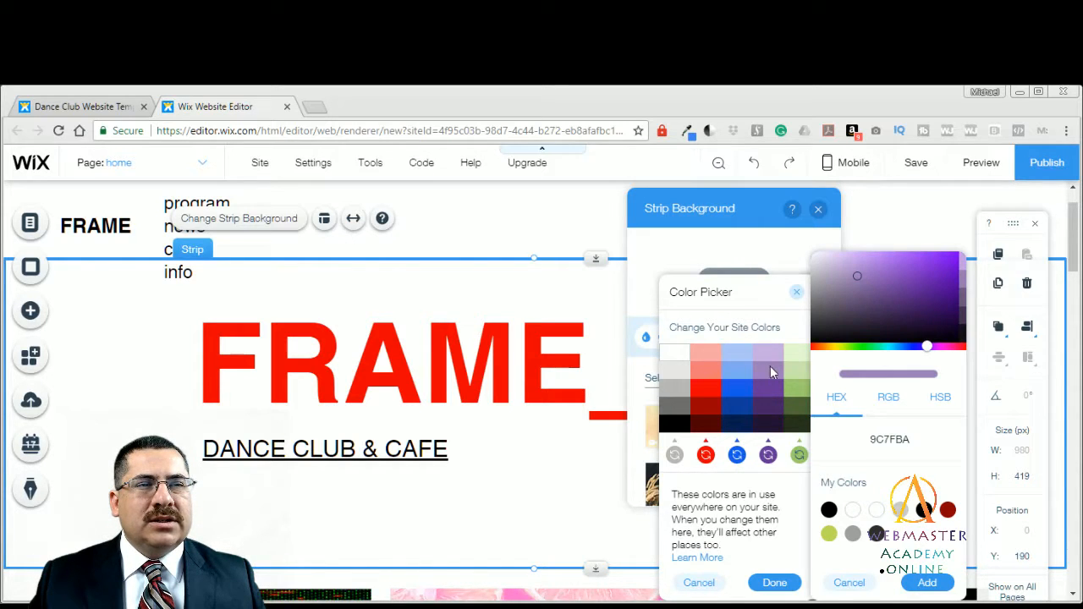
left_click(785, 328)
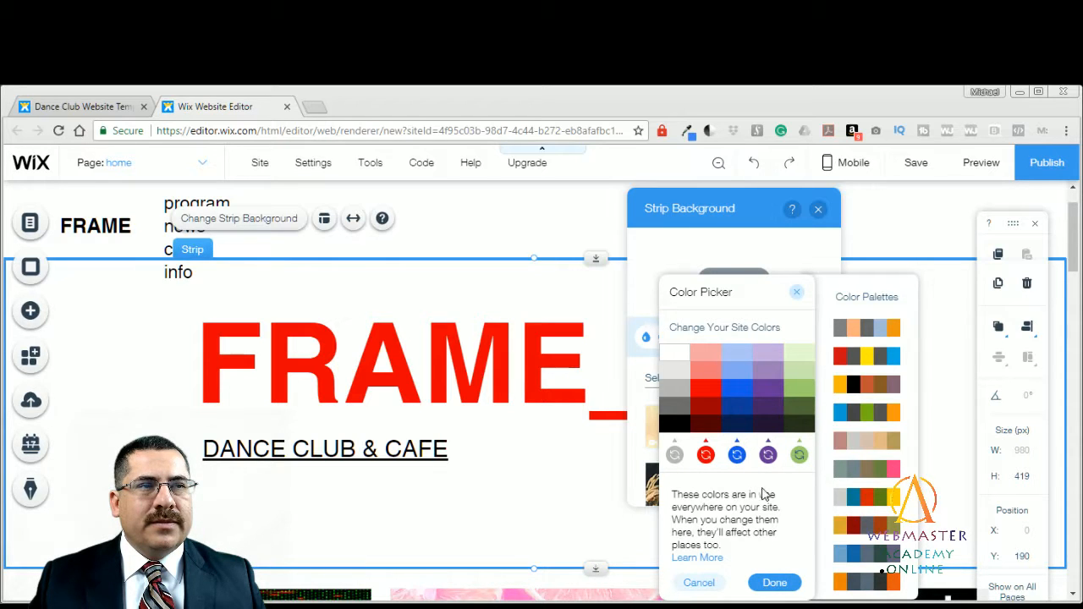
left_click(773, 582)
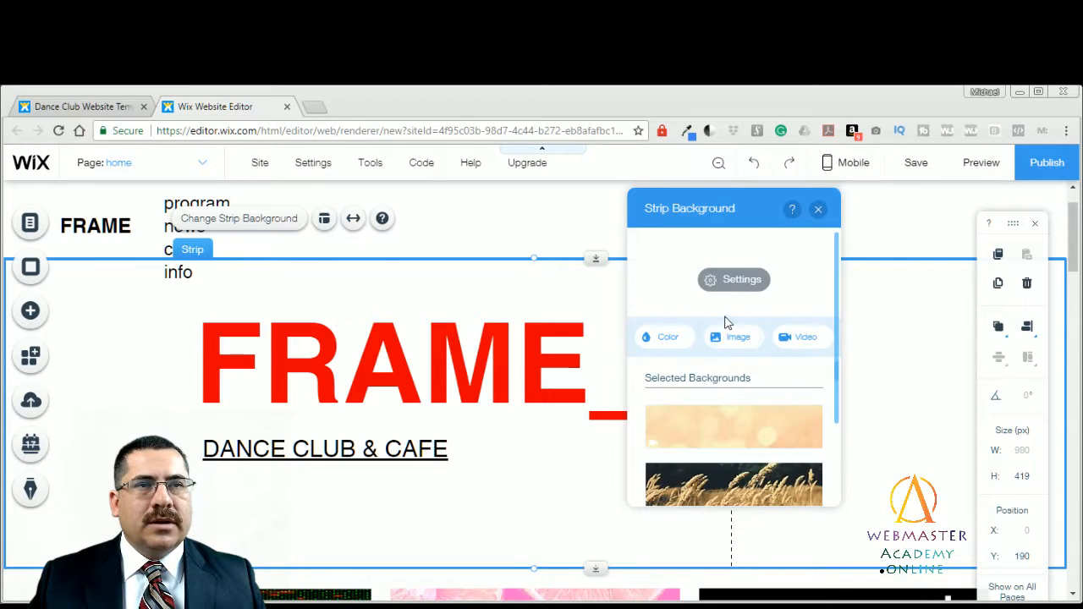
Step: Set the strip's background to the purple site color #663898
left_click(677, 338)
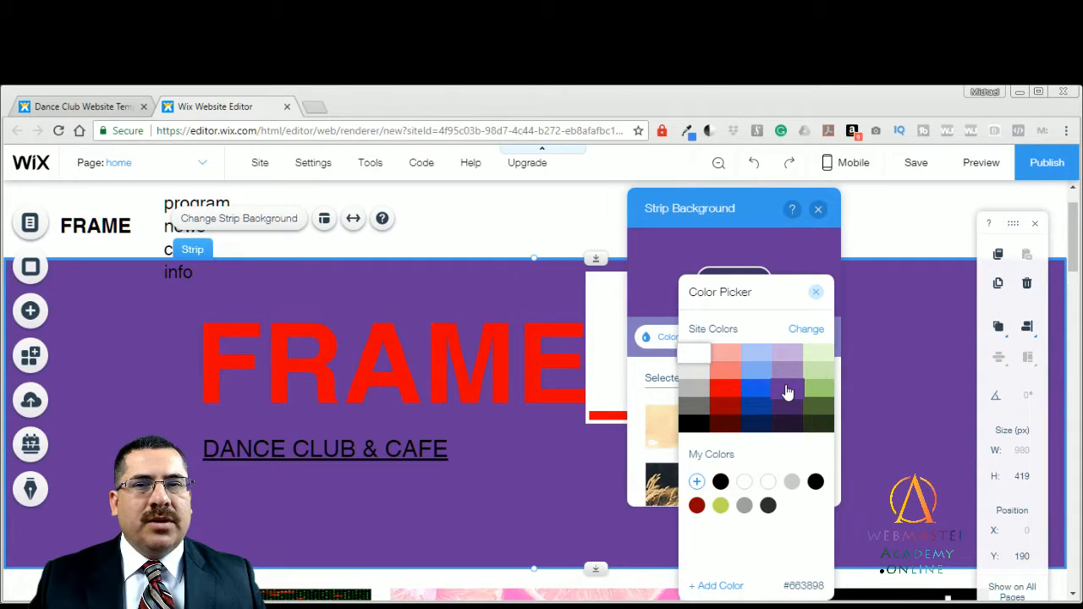
left_click(788, 392)
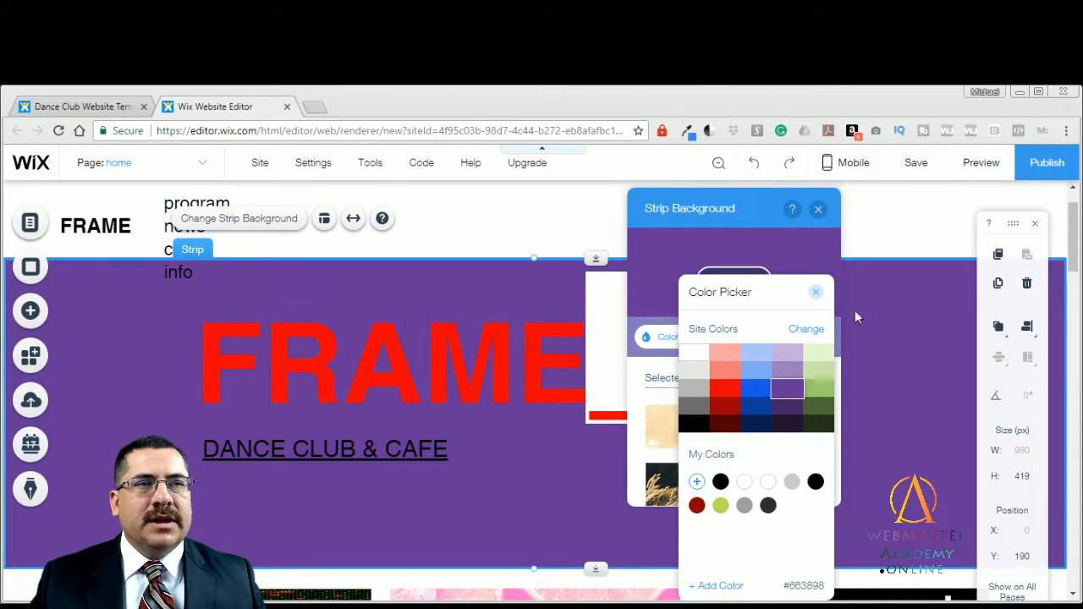
left_click(816, 292)
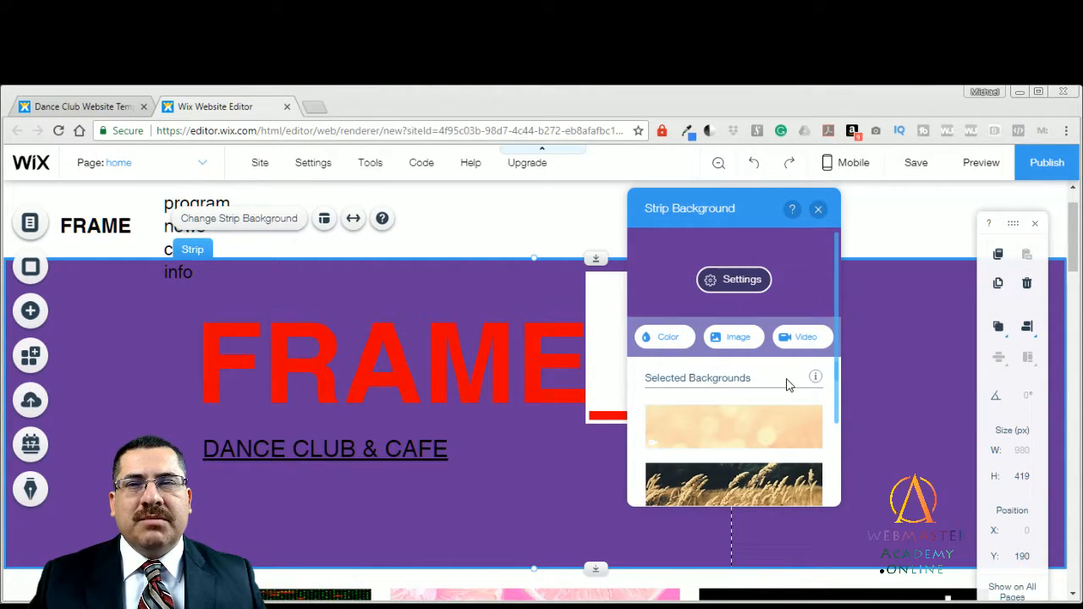
Step: Search the free Wix images for "dance" as a strip background and look through the pictures
left_click(736, 336)
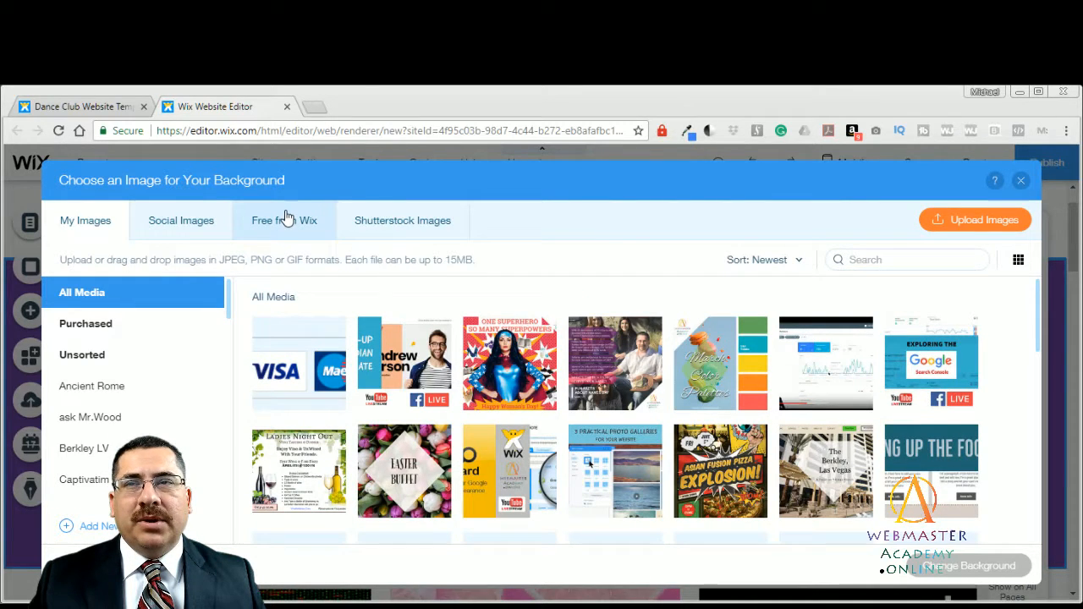
left_click(286, 222)
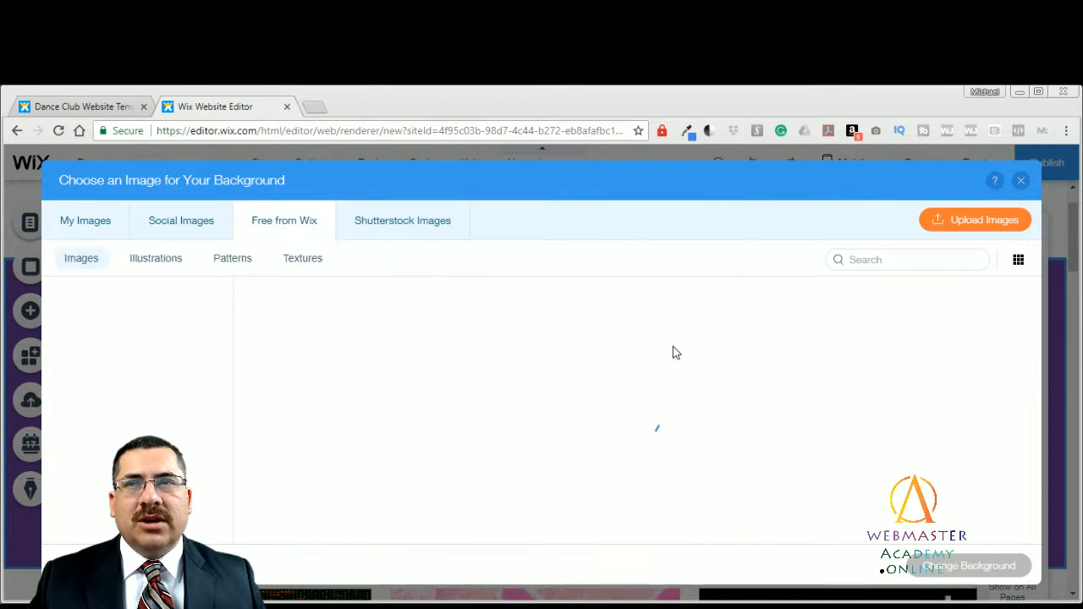
left_click(882, 259)
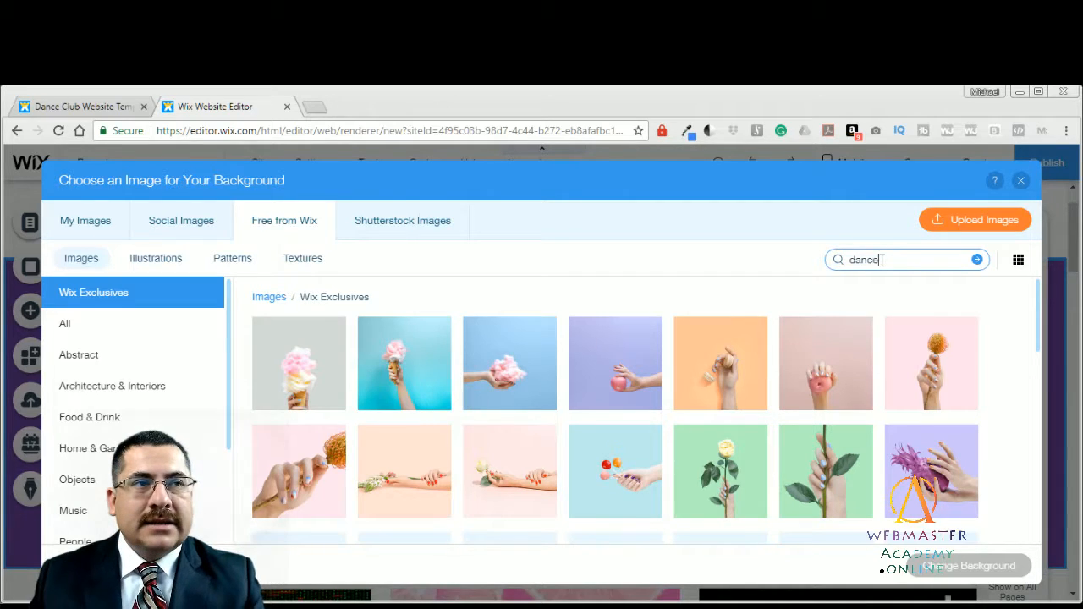
key("Return")
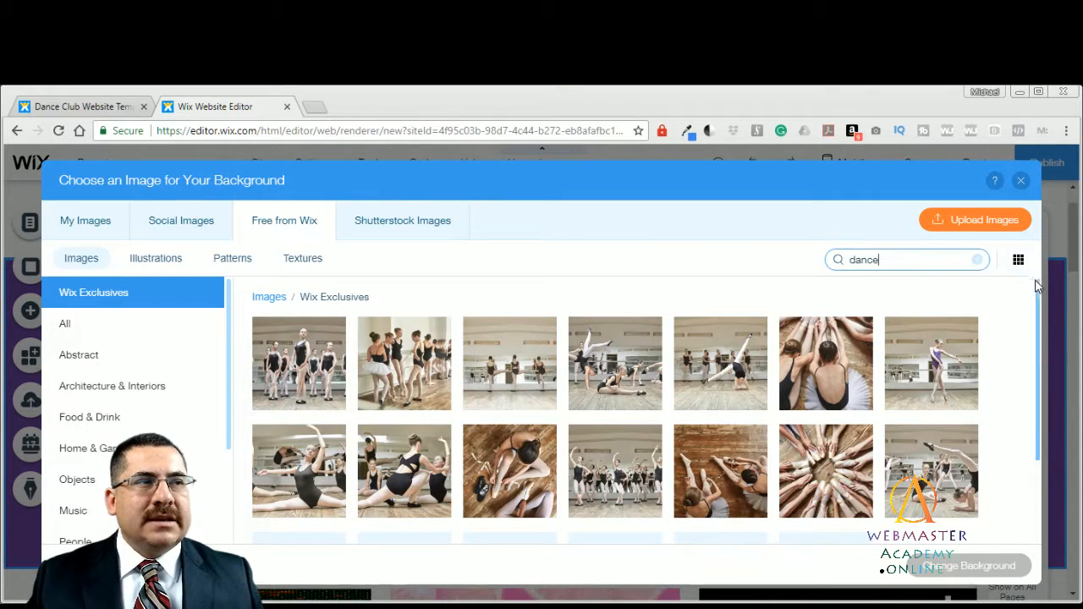
left_click_drag(1036, 287, 1039, 379)
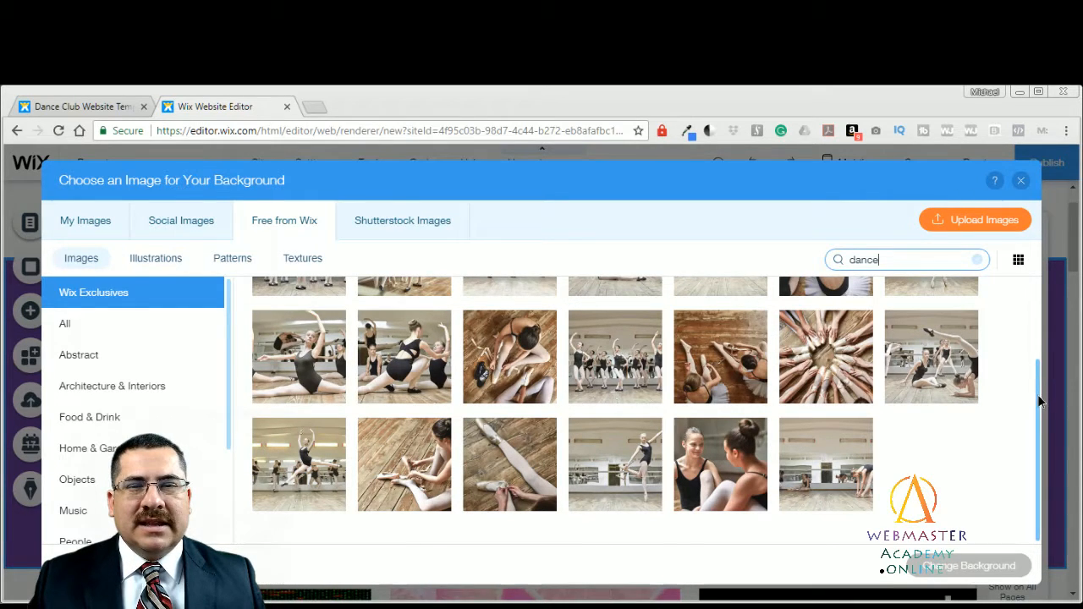
scroll(1039, 398, "up", 2)
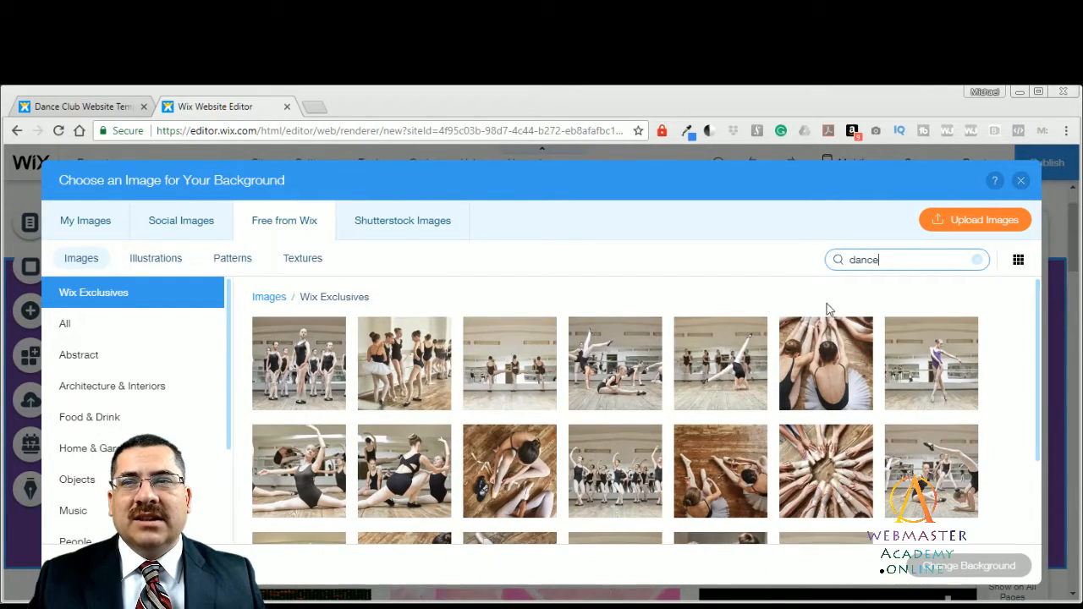
Step: Search the Wix Exclusives images for "club"
left_click_drag(900, 262, 785, 240)
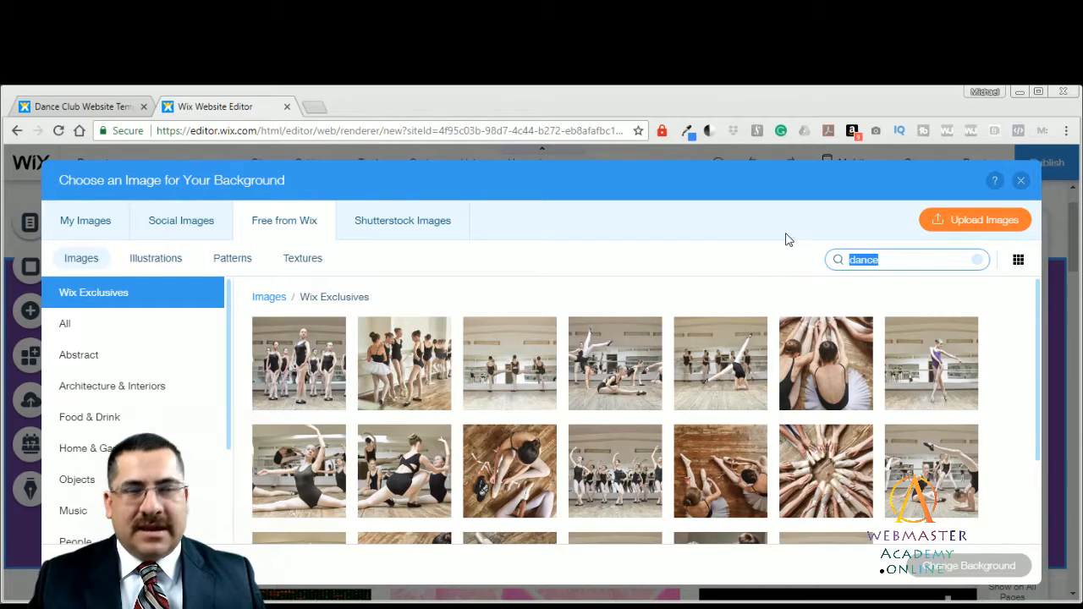
type("club")
key("Return")
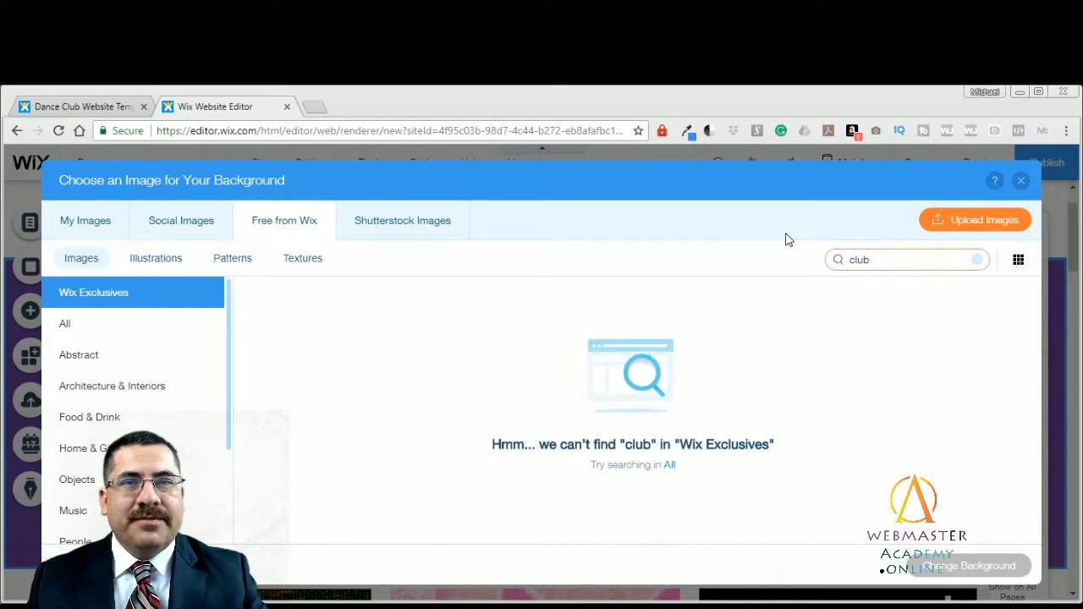
left_click(162, 295)
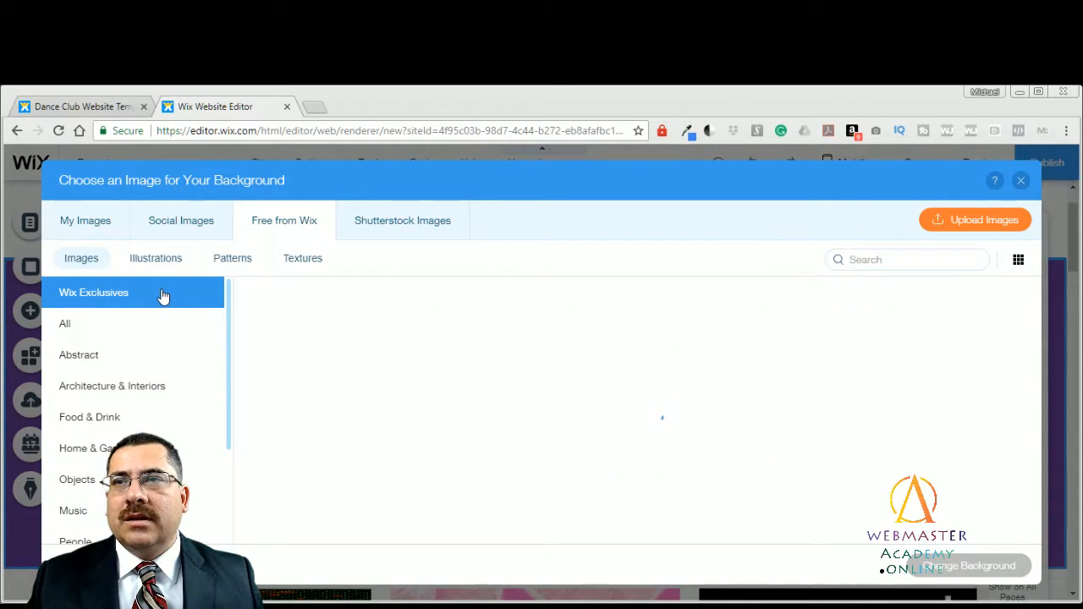
left_click(870, 262)
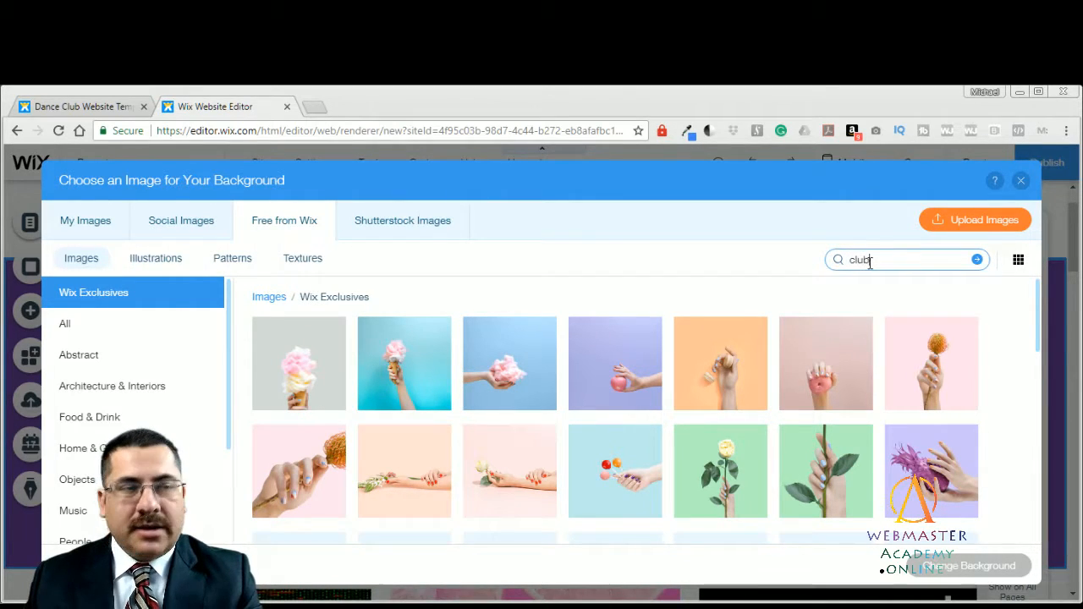
key("Return")
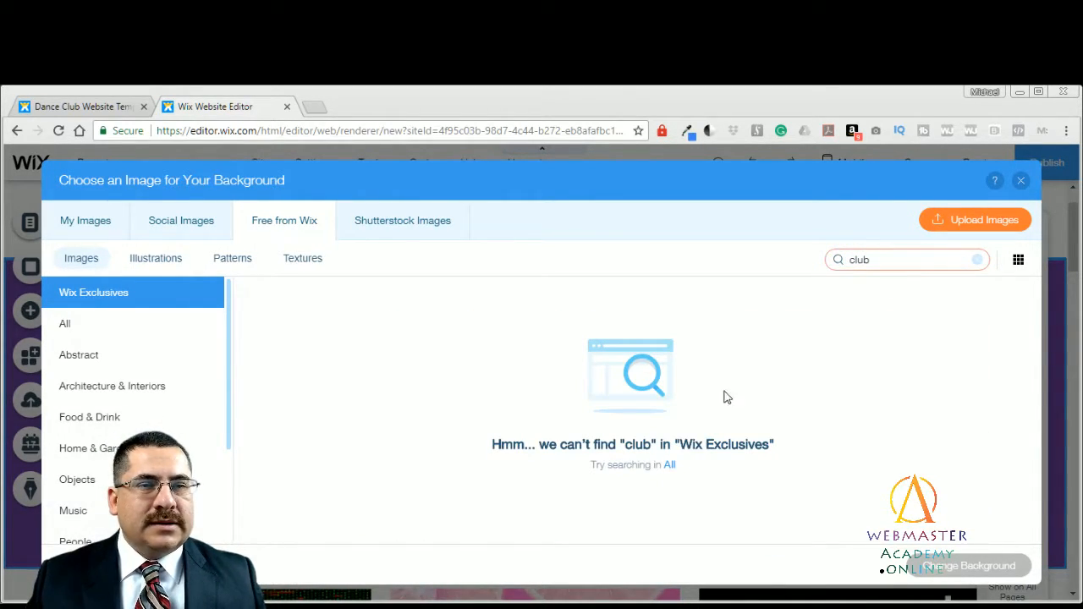
Step: Search all free Wix images for "dance" and look through the pictures
left_click(669, 466)
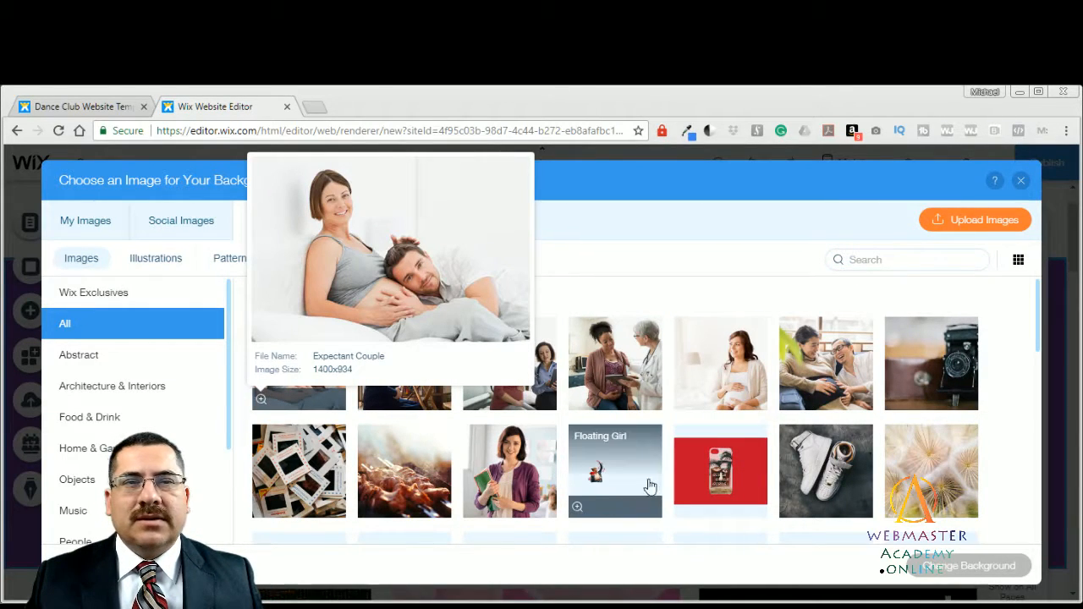
left_click(924, 264)
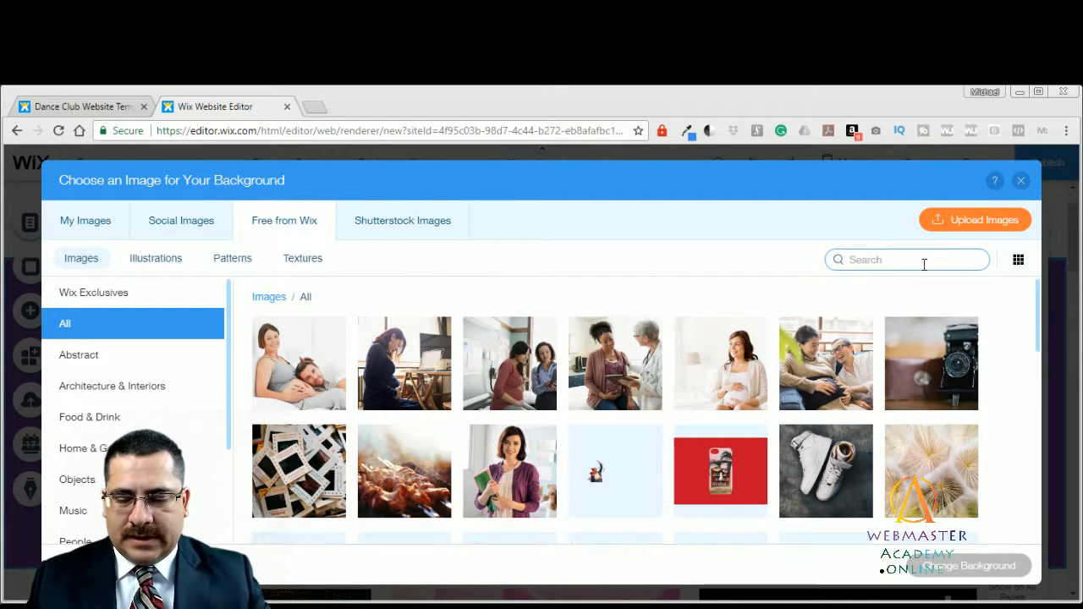
type("da")
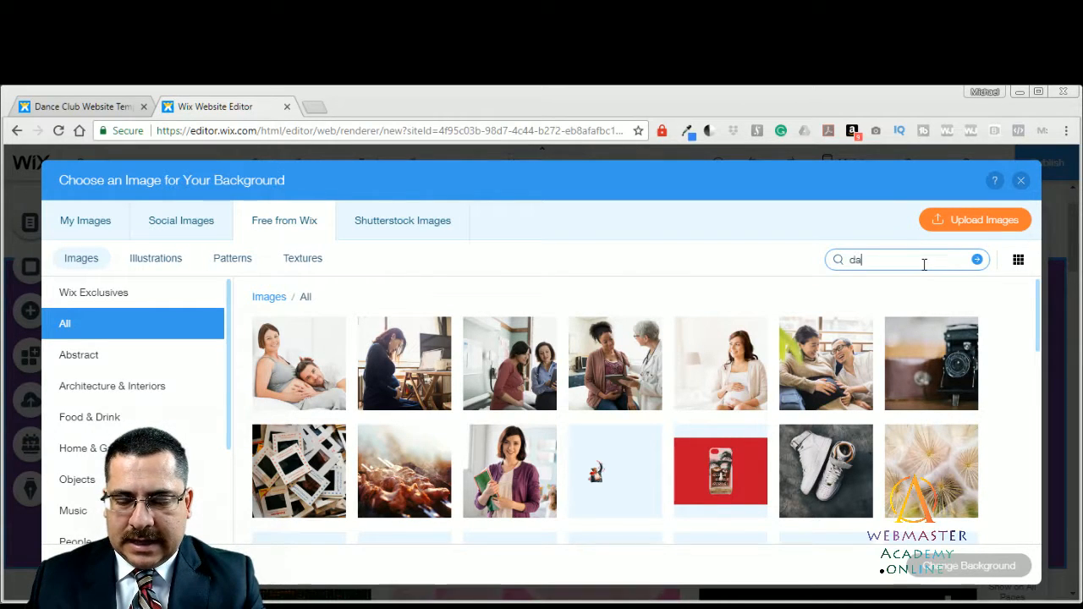
type("nce")
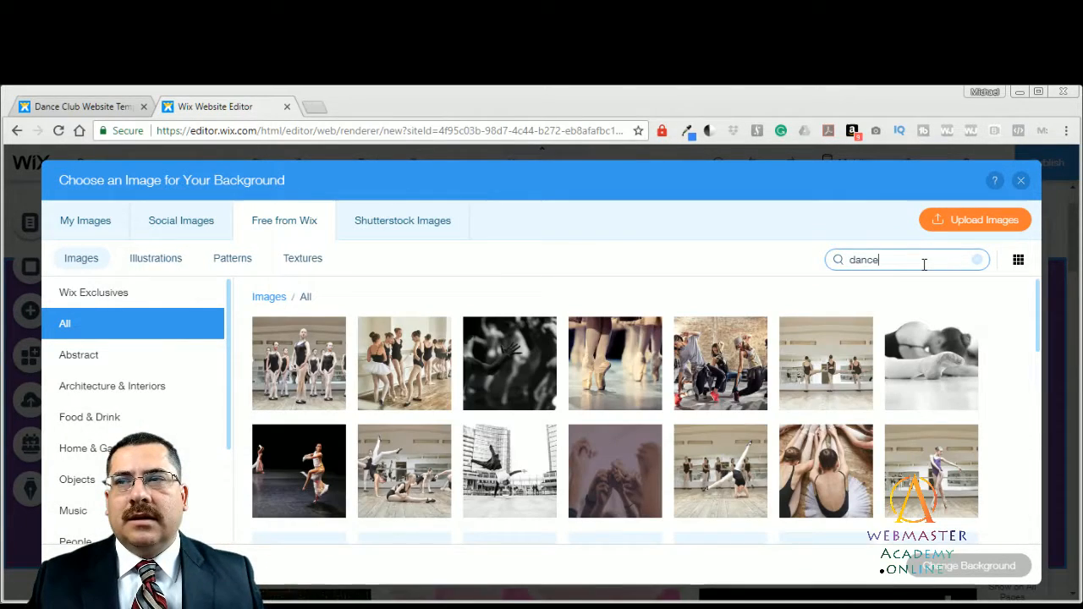
left_click_drag(1039, 292, 1041, 501)
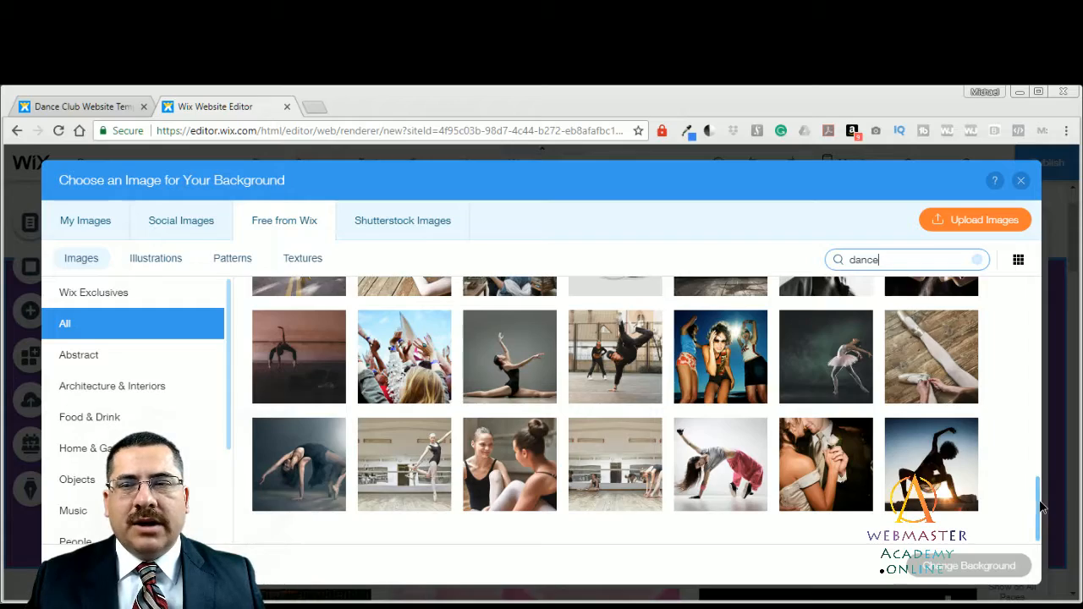
left_click_drag(1042, 506, 1047, 295)
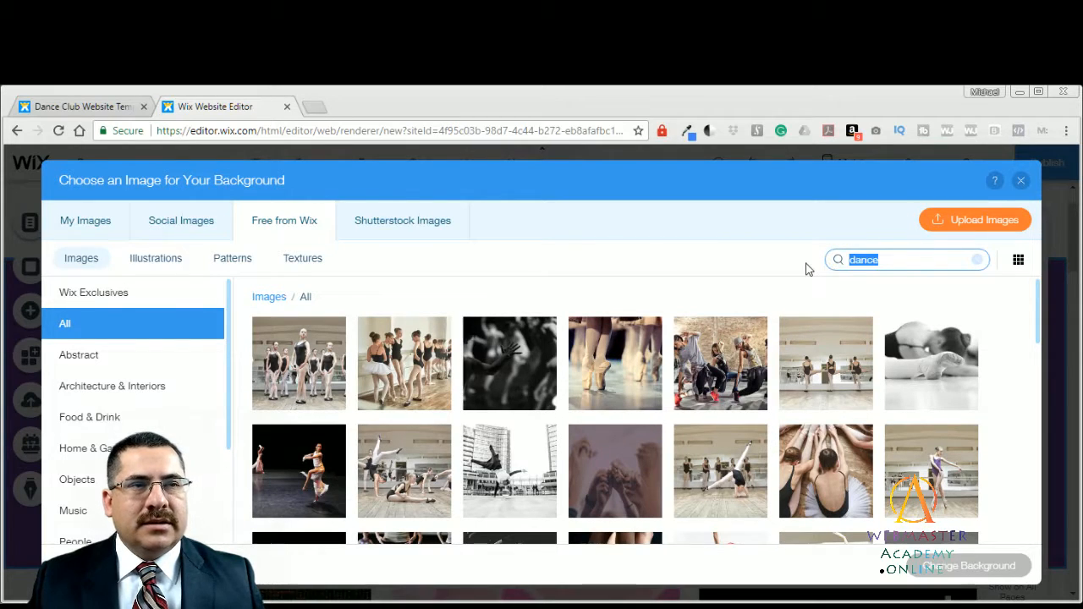
Step: Search all free Wix images for "dancing" and look through the pictures
type("dan")
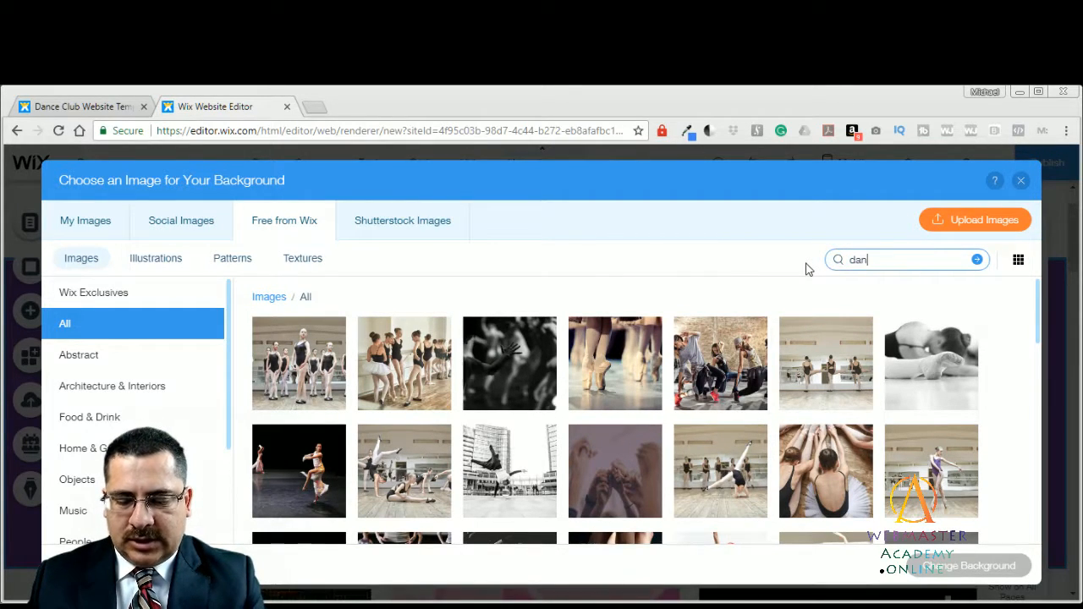
type("cing")
key("Return")
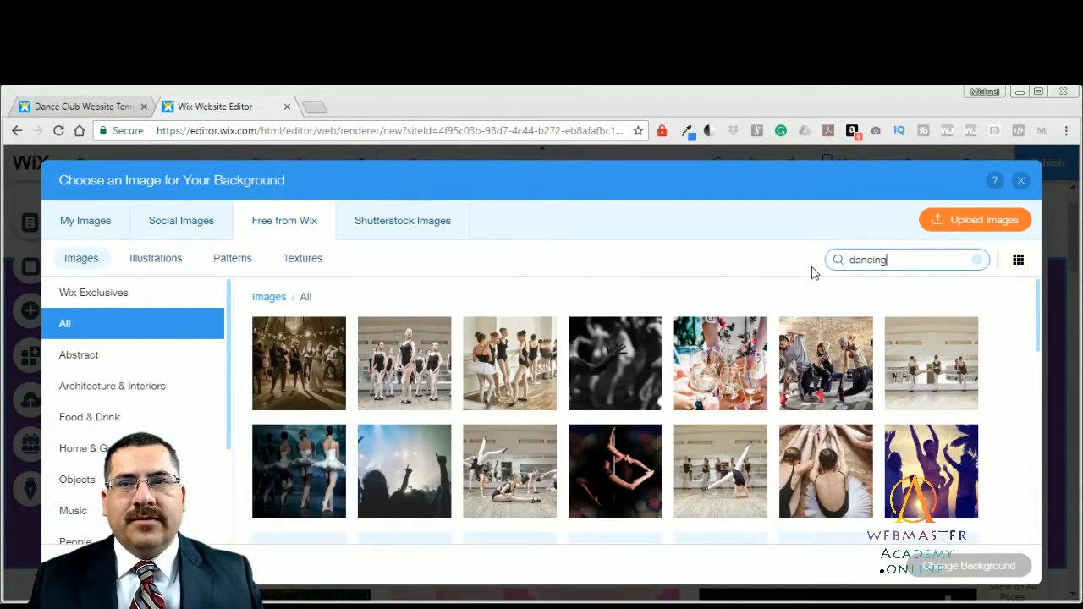
scroll(1034, 337, "down", 3)
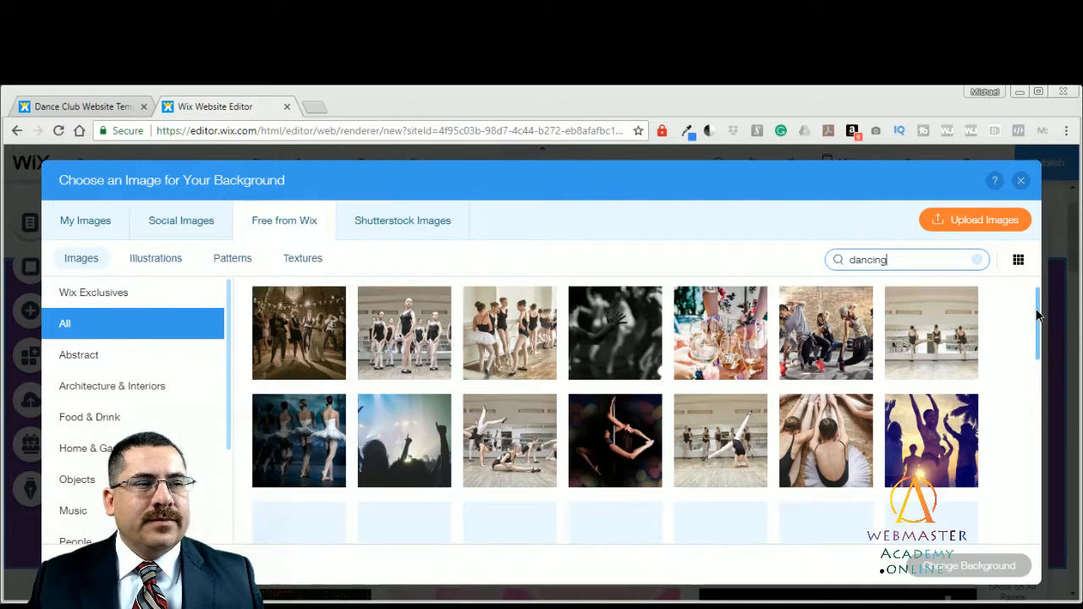
left_click_drag(1034, 337, 1058, 302)
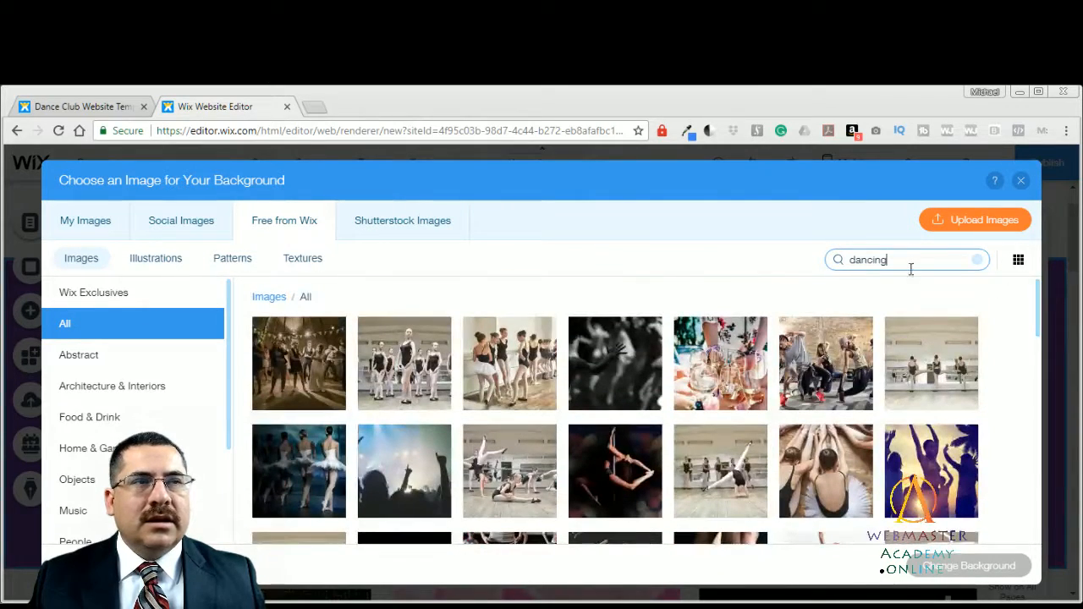
Step: Search all free Wix images for "night club"
left_click_drag(912, 261, 815, 261)
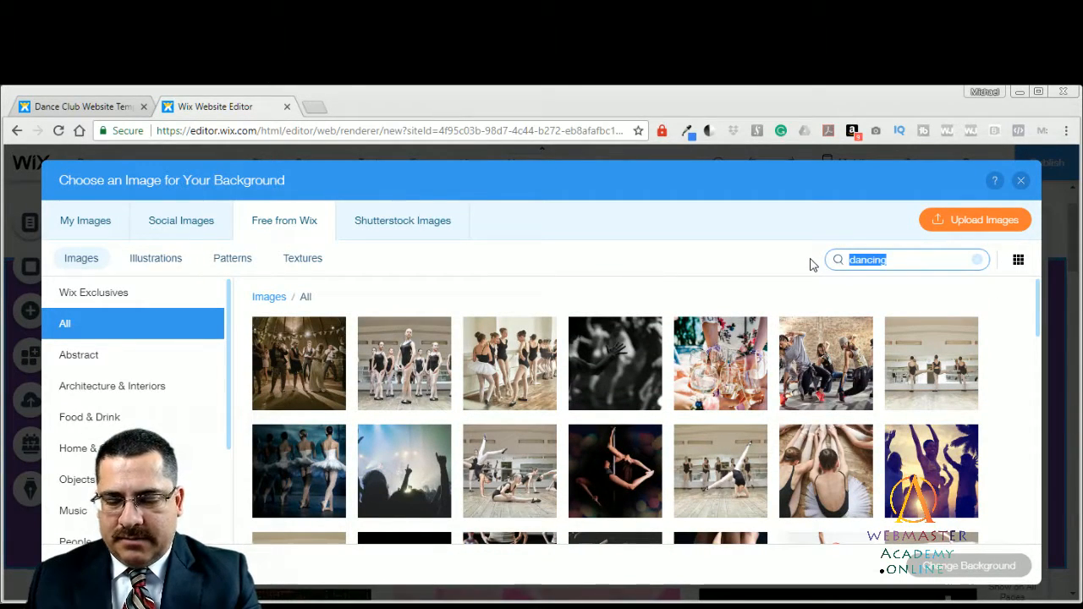
type("night")
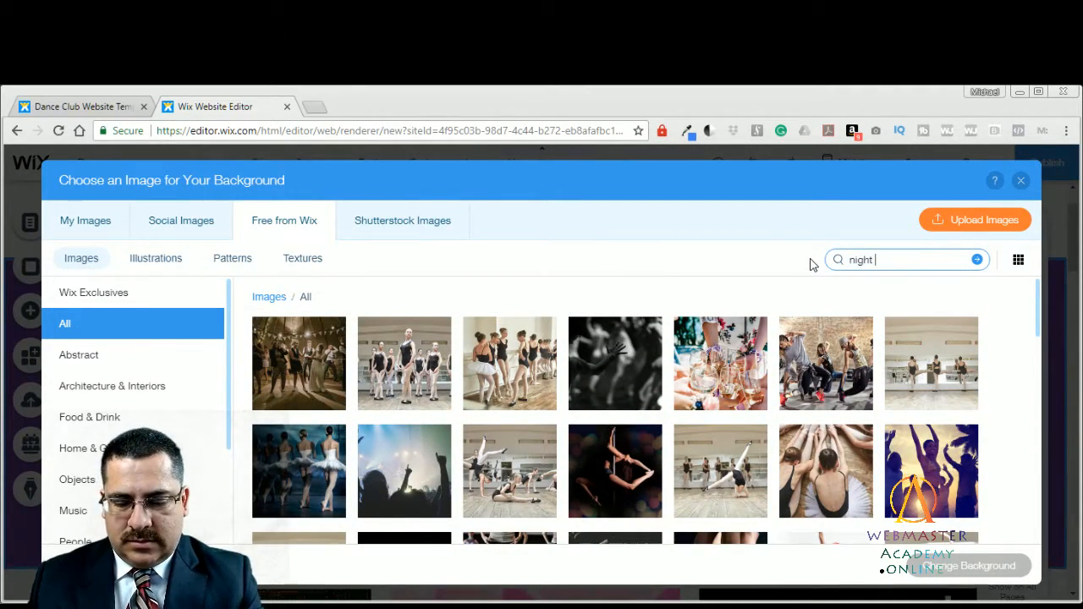
type(" club")
key("Return")
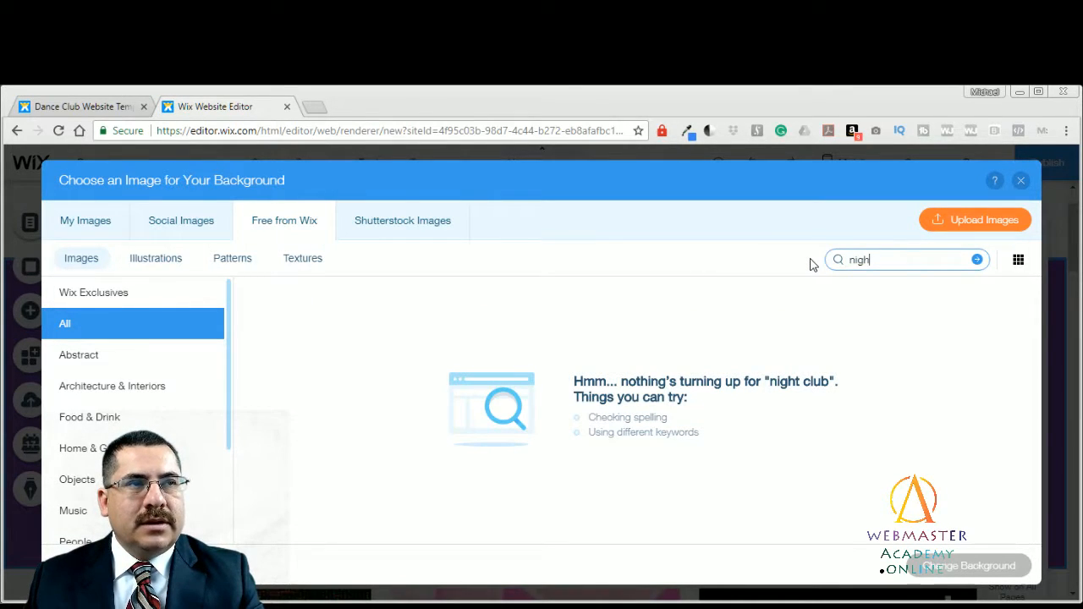
Step: Search all free Wix images for "club" and set the blue-lit concert crowd picture as the strip's background
type("club")
key("Return")
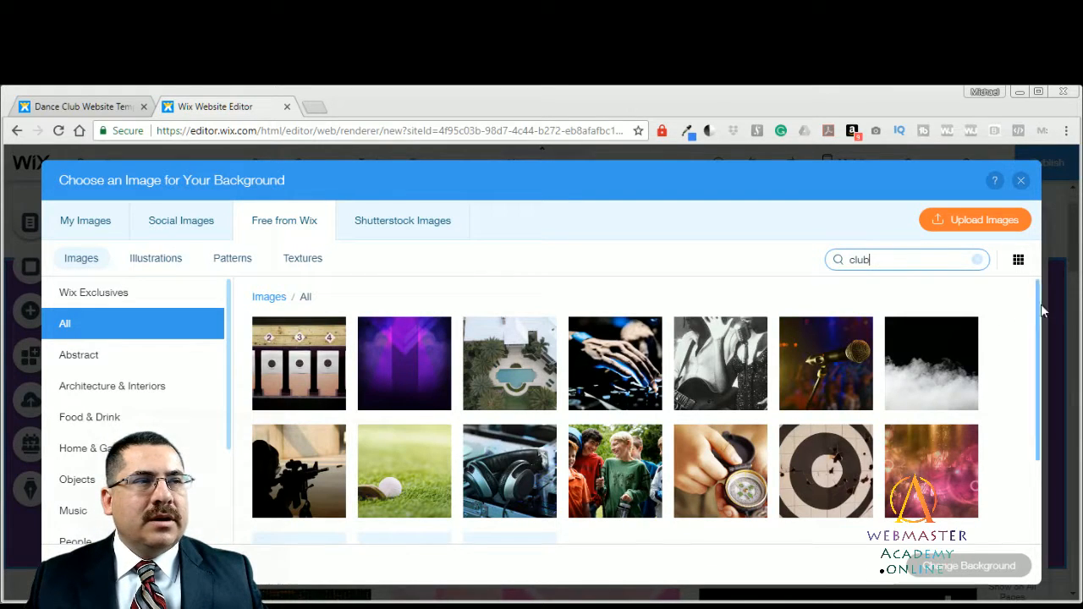
left_click_drag(1043, 302, 1034, 365)
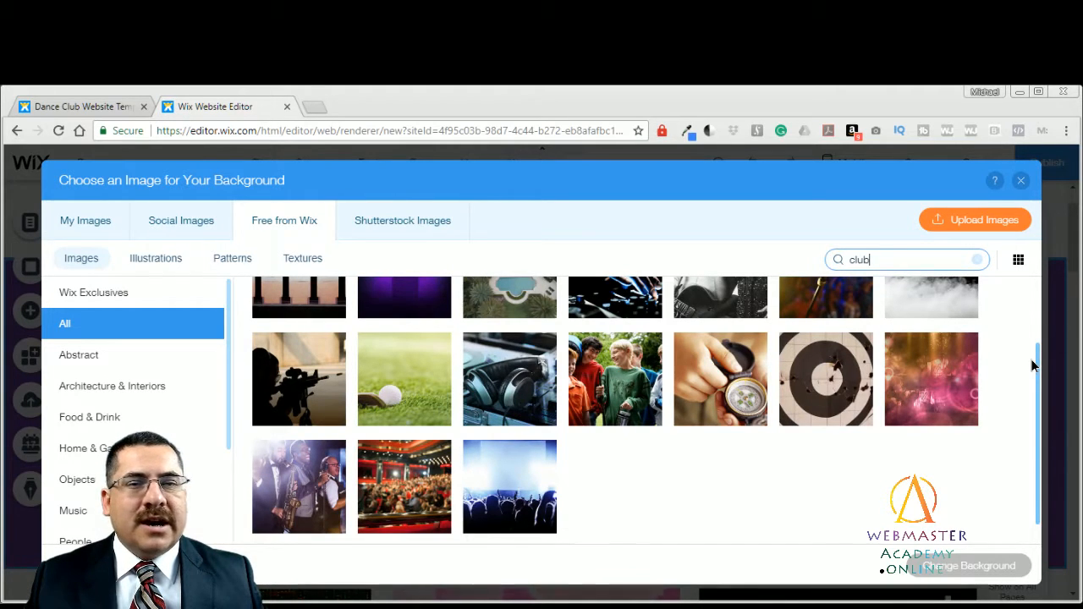
left_click(518, 505)
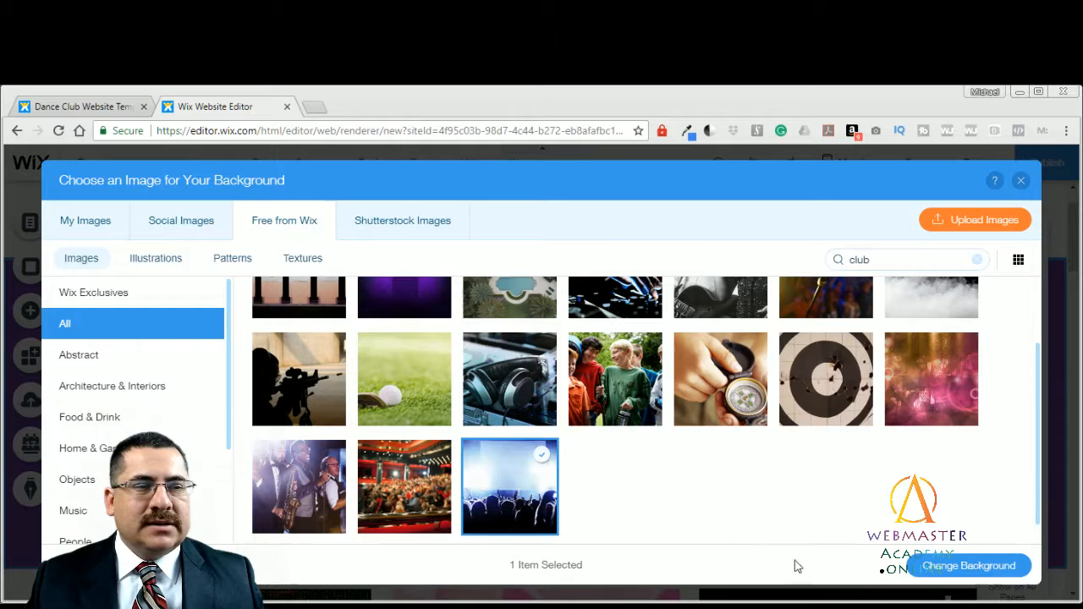
left_click(969, 565)
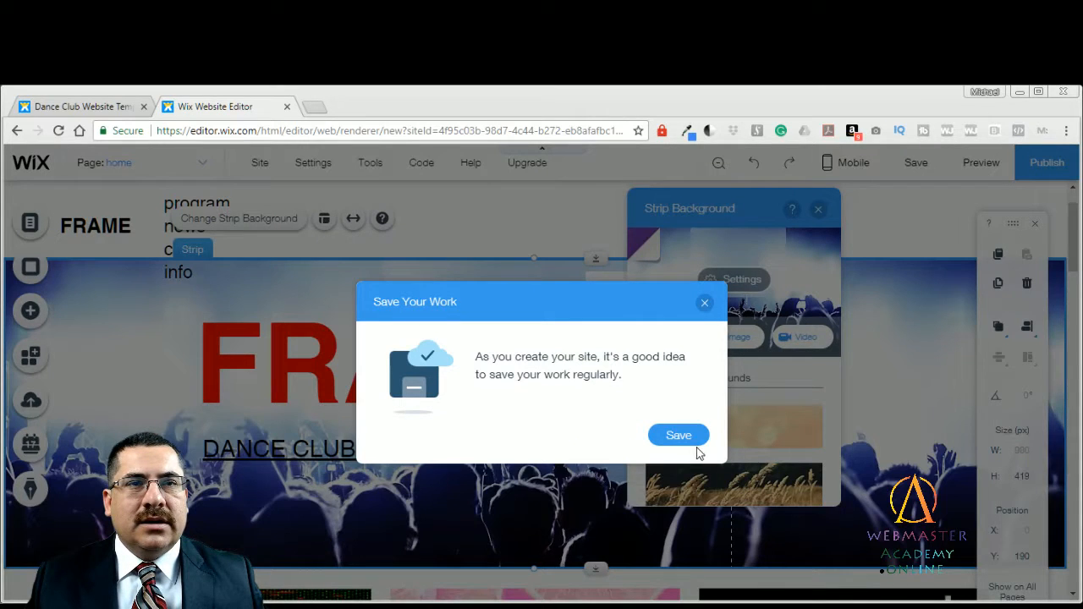
Step: Save the site and close the save confirmation and the strip background settings
left_click(689, 440)
left_click(716, 563)
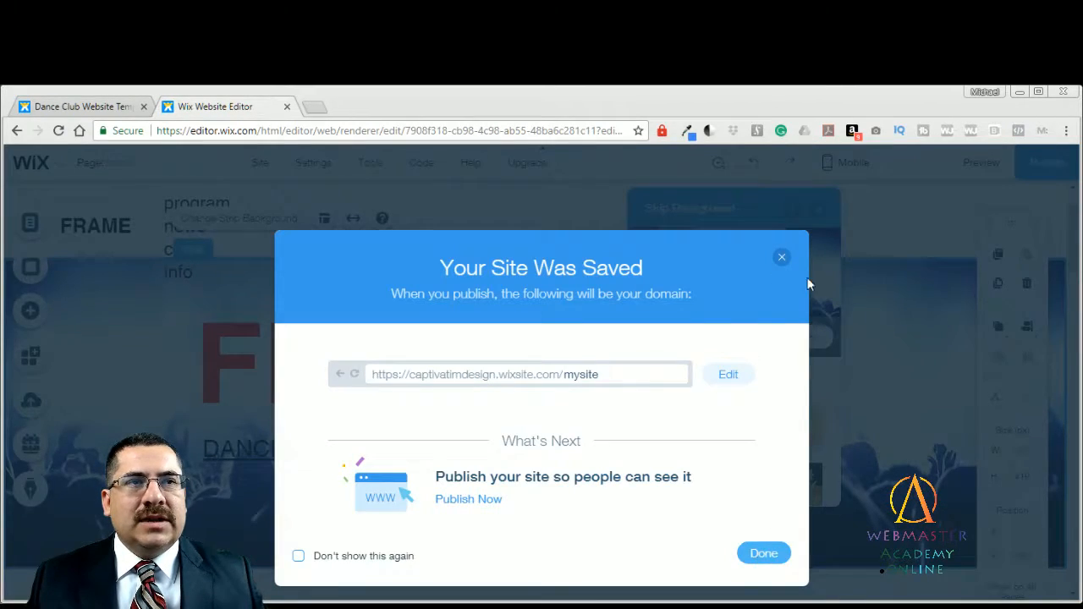
left_click(781, 257)
left_click(817, 210)
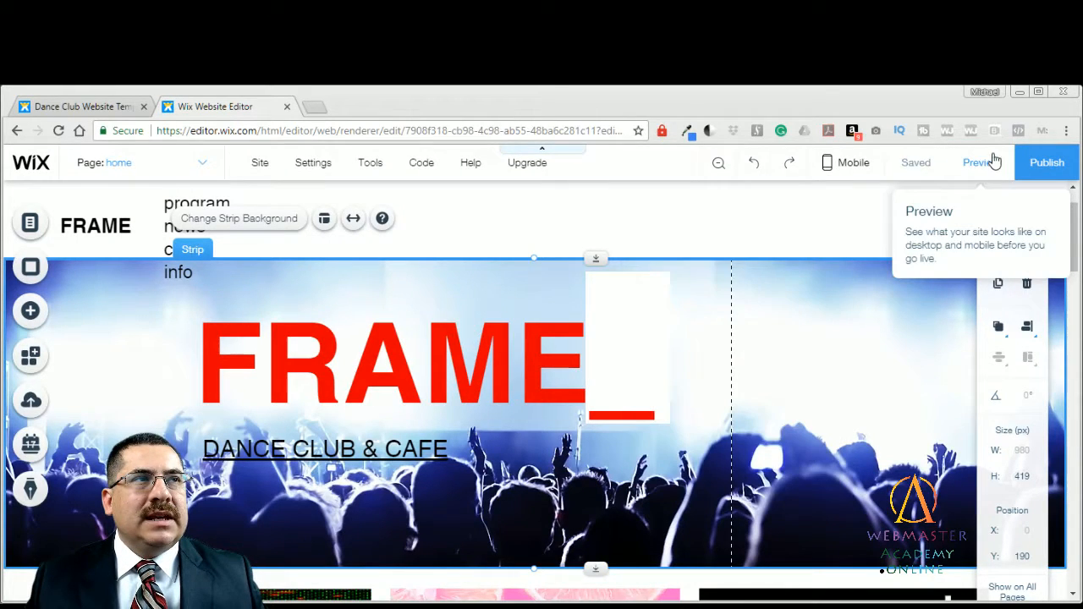
Step: Preview the home page with its new strip background and return to the editor
left_click(995, 161)
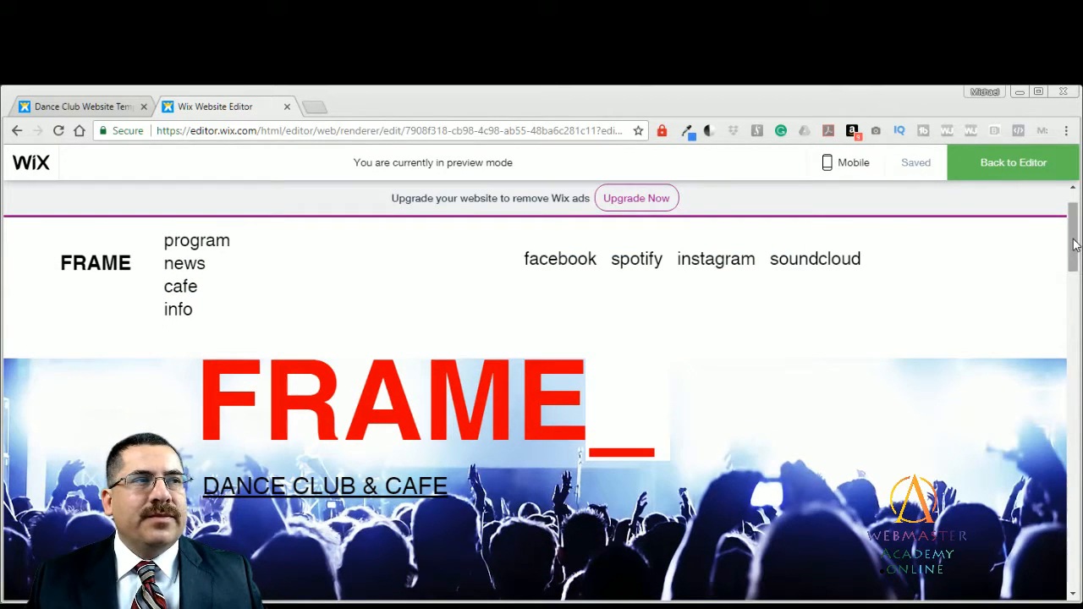
mouse_move(1074, 244)
left_mouse_down()
mouse_move(1078, 264)
mouse_move(1076, 225)
left_mouse_up()
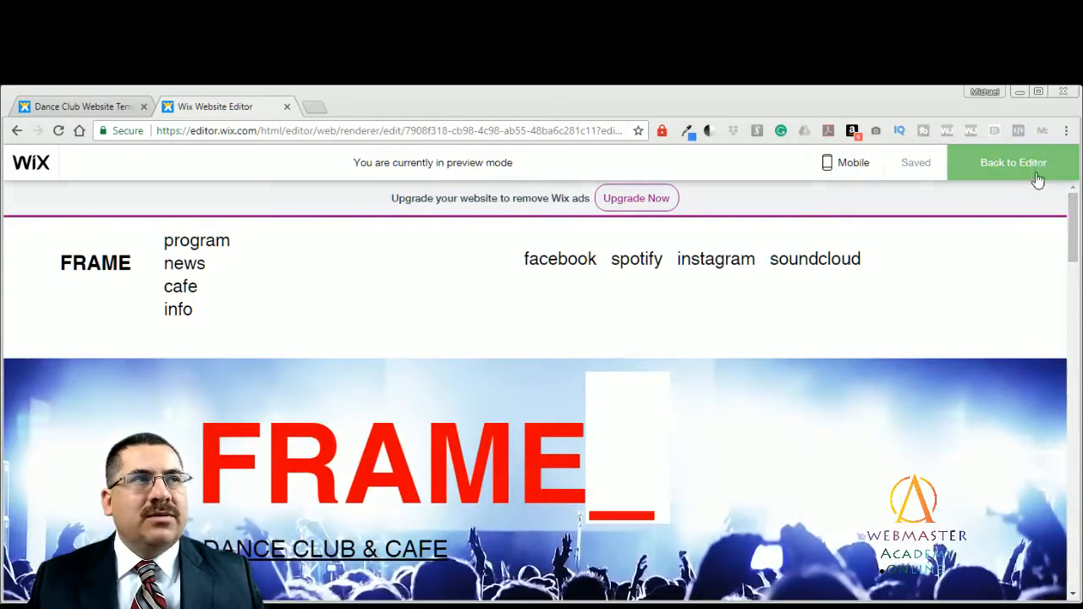
left_click(1031, 174)
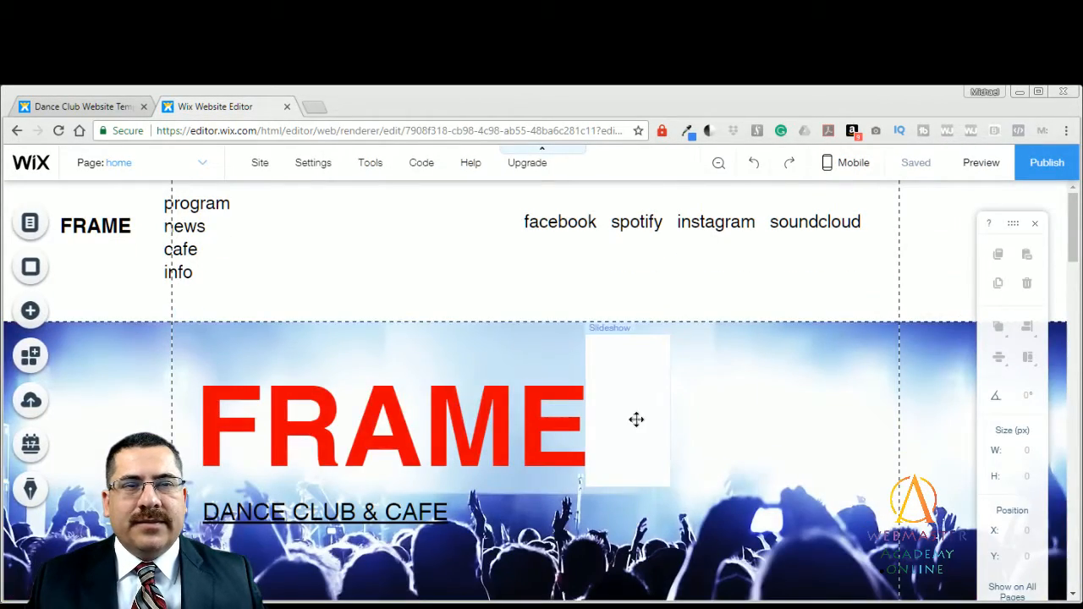
Step: Replace the underscore on the title slideshow's first slide with "?" and check it in the page preview
left_click(636, 420)
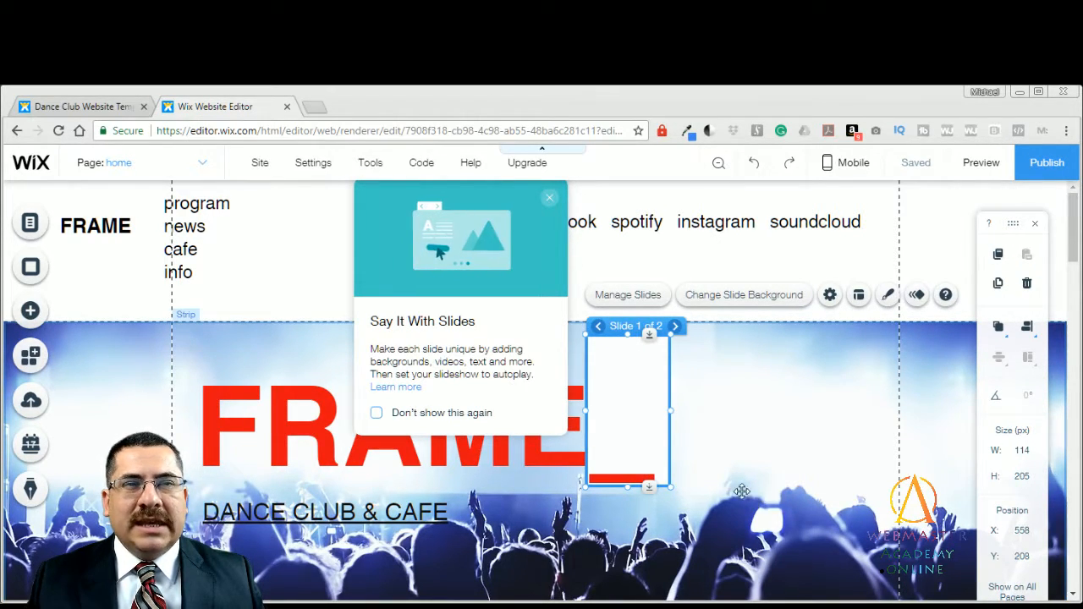
left_click(624, 474)
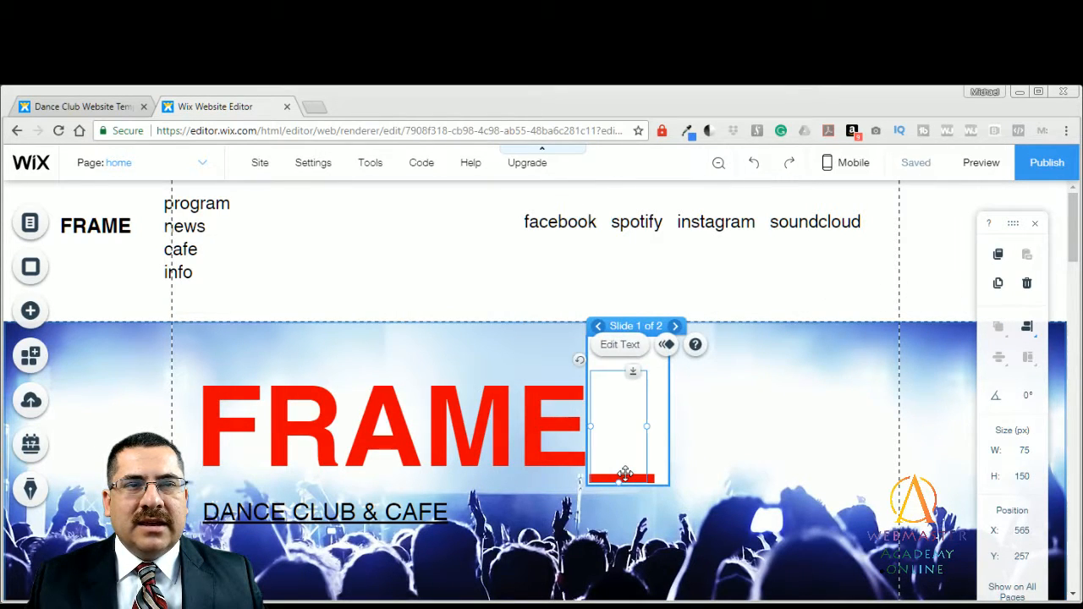
double_click(626, 473)
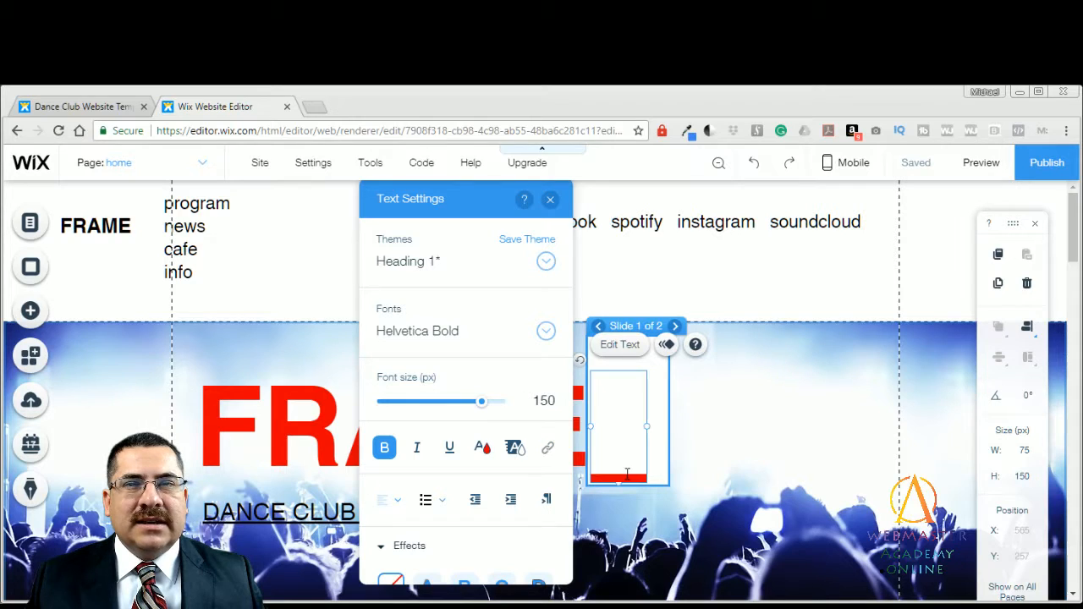
type("?")
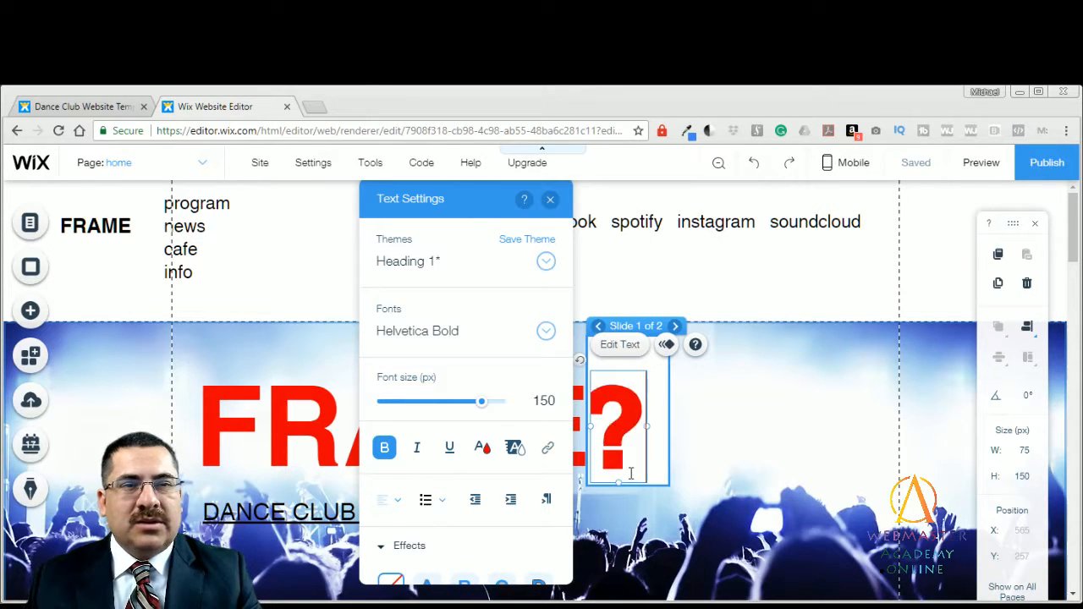
left_click(721, 449)
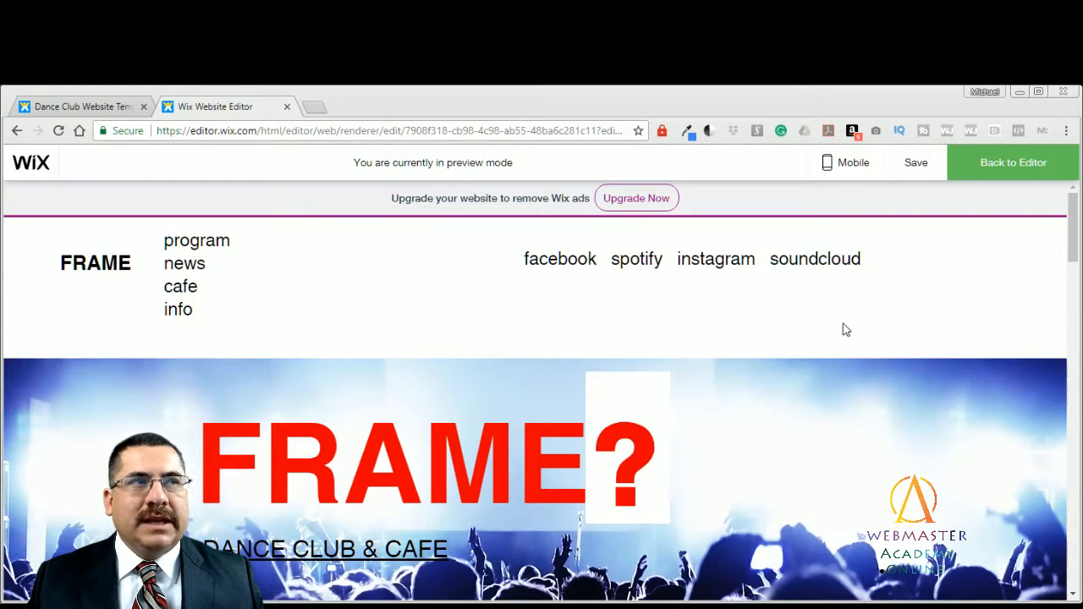
left_click(997, 165)
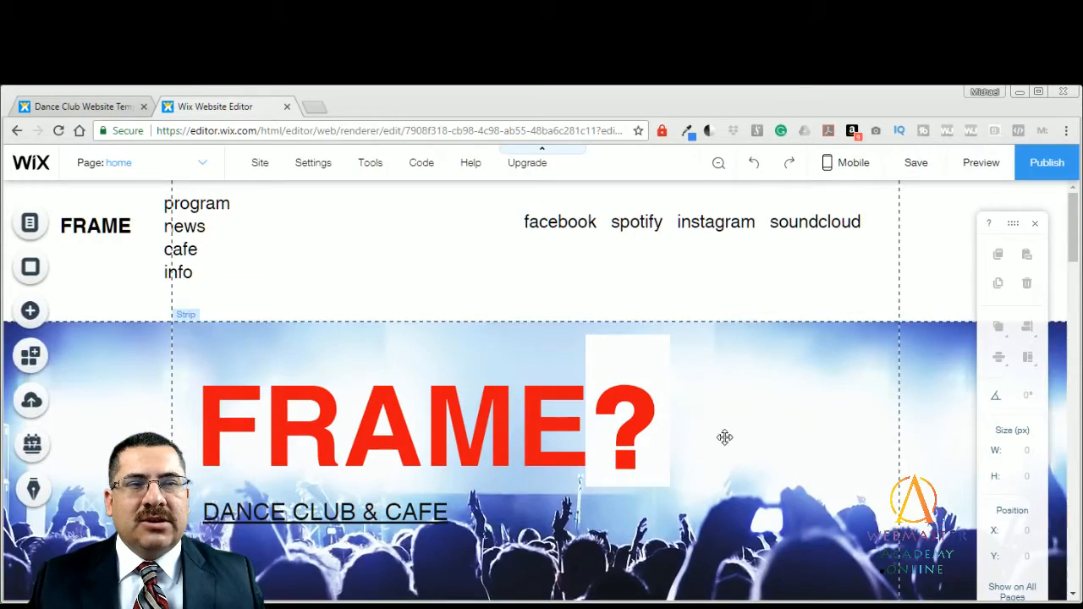
Step: Look at the title slideshow's second slide and return to the first slide
left_click(648, 420)
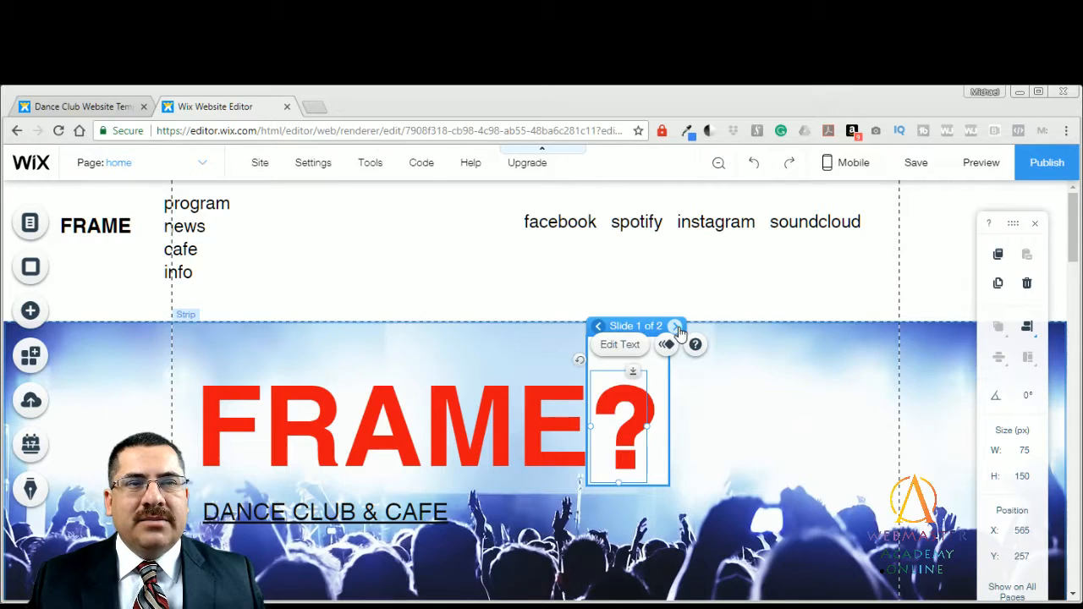
left_click(676, 327)
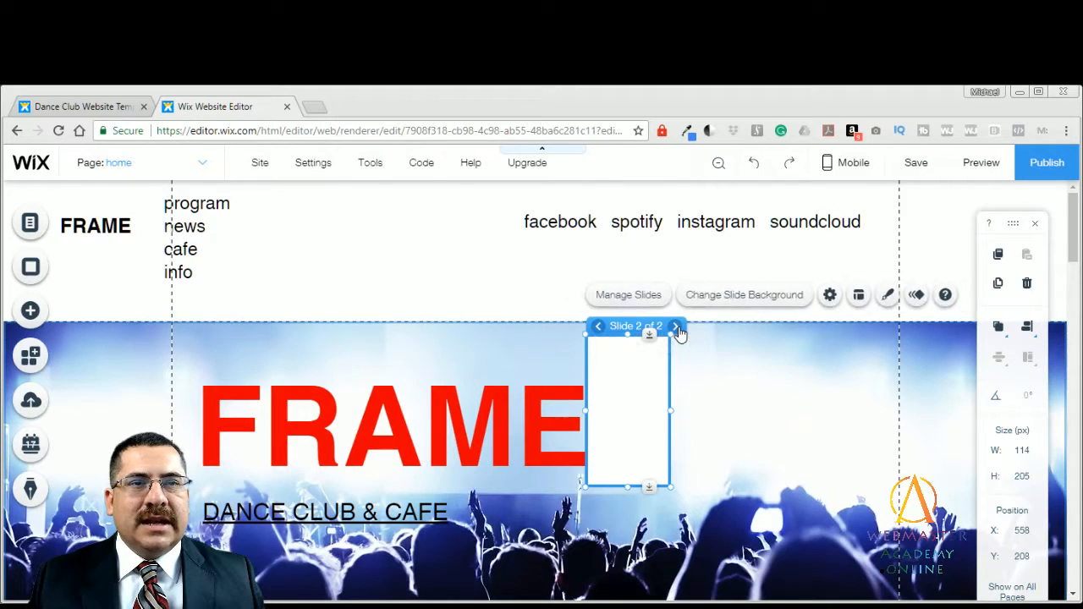
left_click(597, 328)
left_click(645, 396)
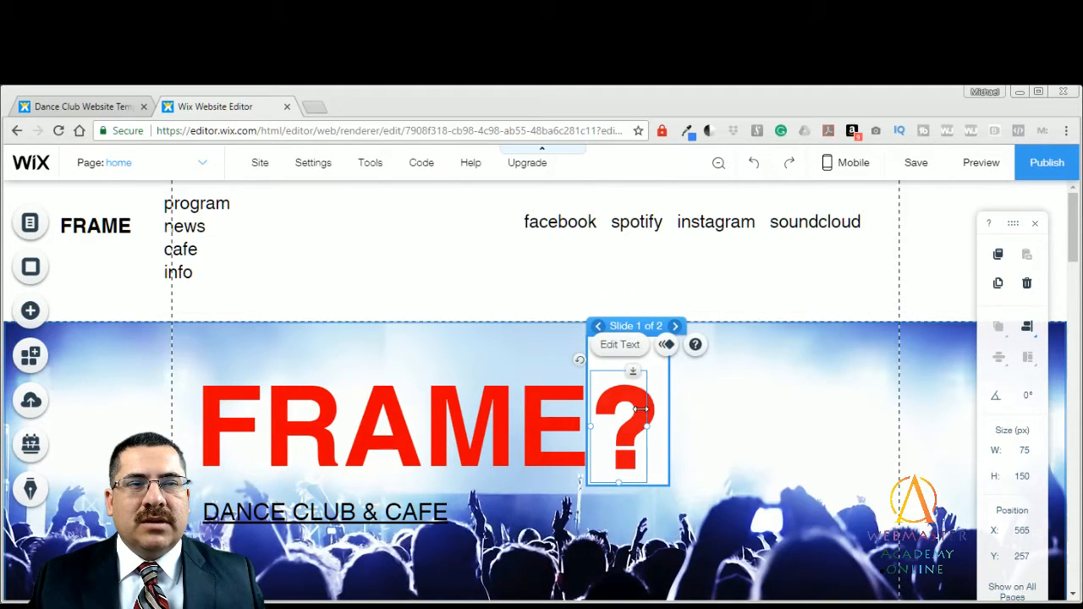
left_click(699, 416)
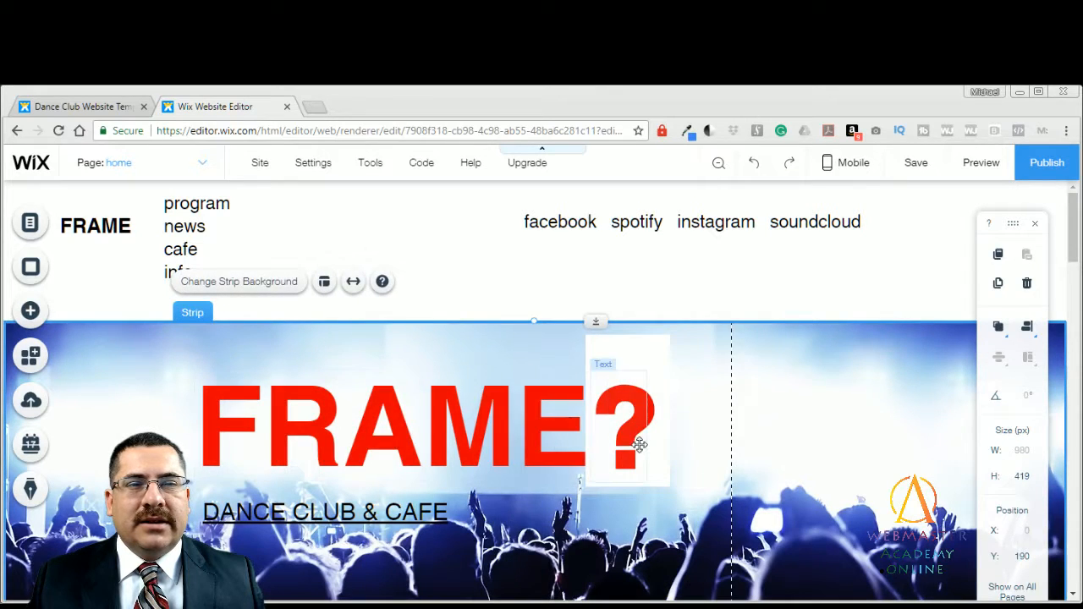
Step: Replace the question mark on the title slideshow's first slide with "!"
left_click(640, 445)
left_click(631, 441)
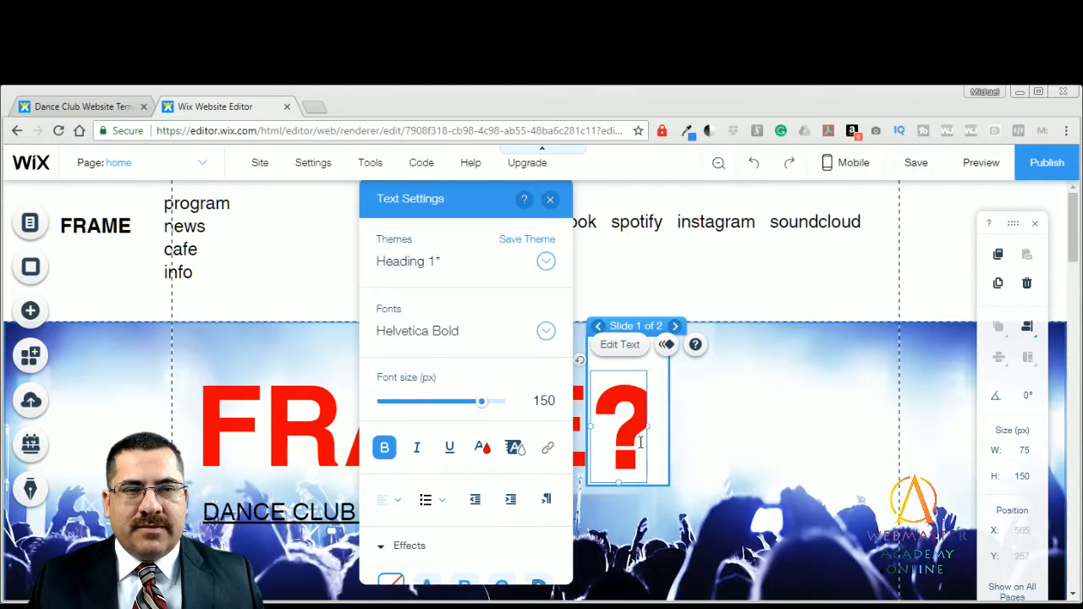
left_click(640, 443)
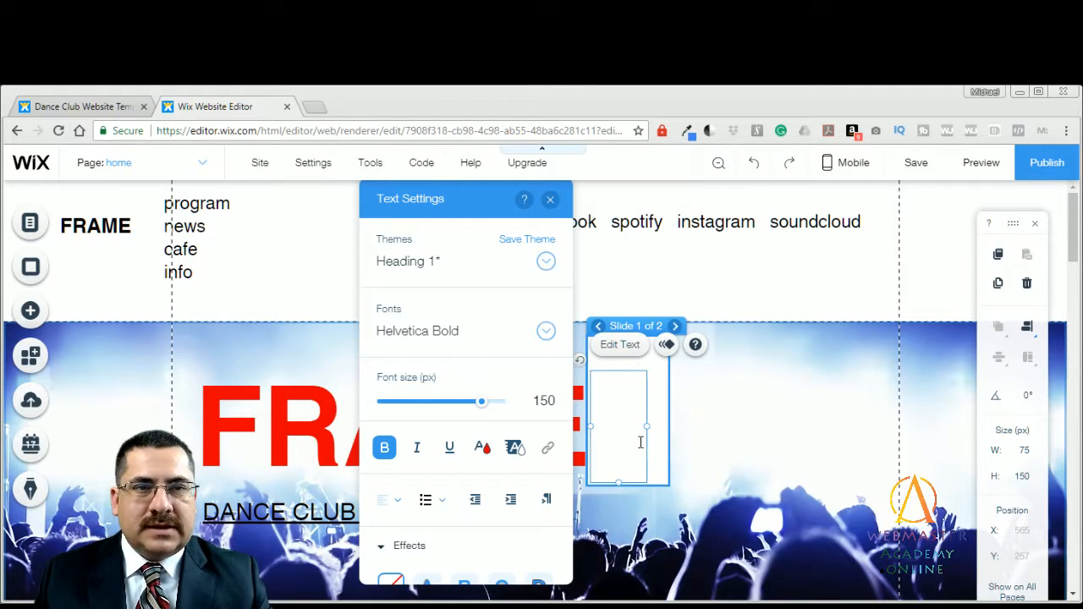
left_click(740, 461)
Step: Replace the strip's large red title FRAME with "Dance"
double_click(537, 447)
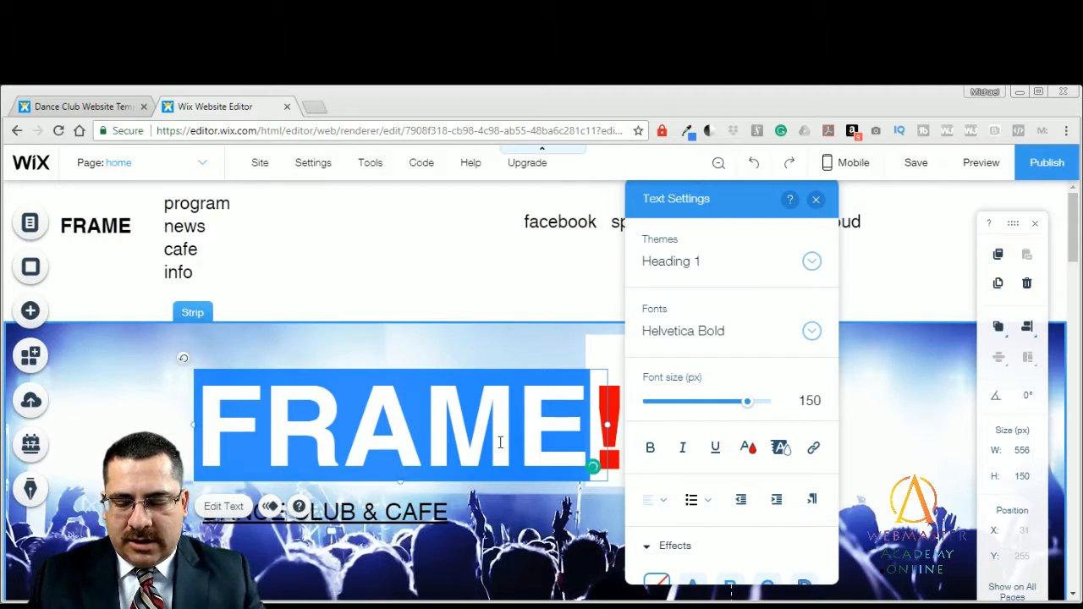
type("Dan")
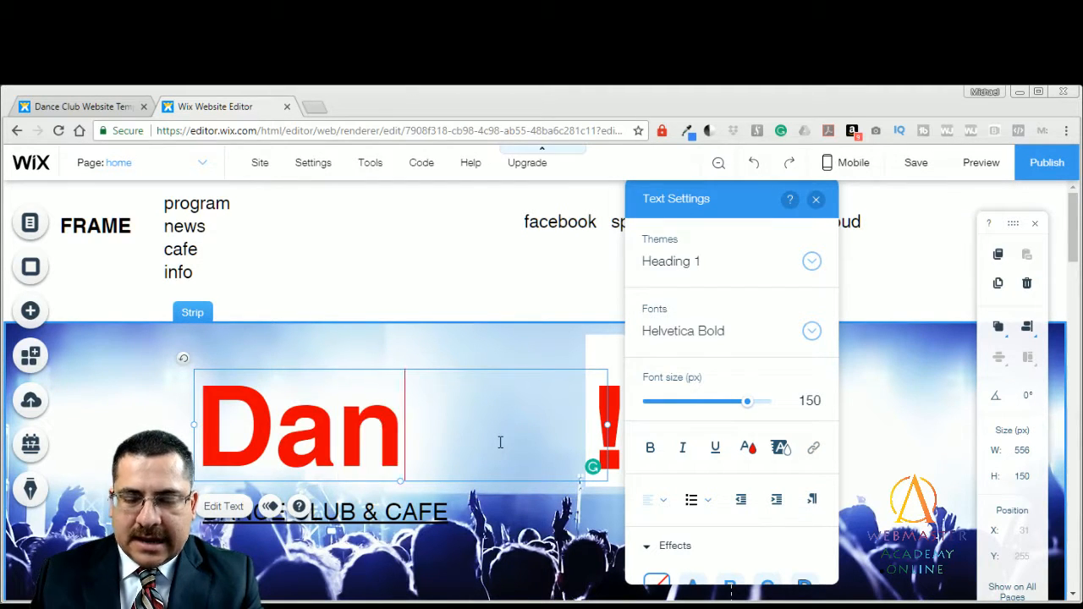
type("ce")
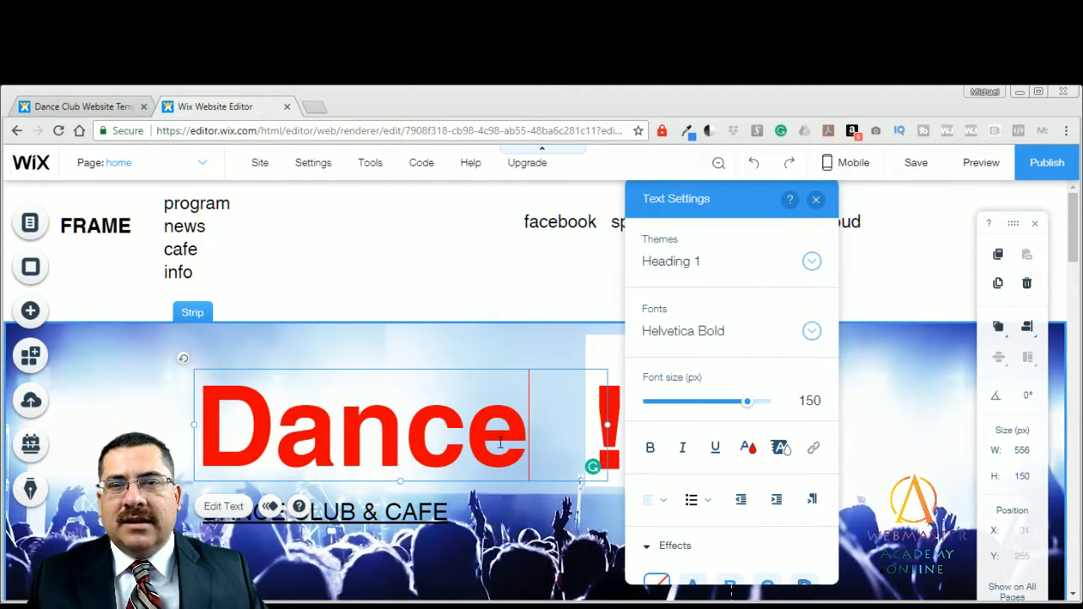
left_click(875, 449)
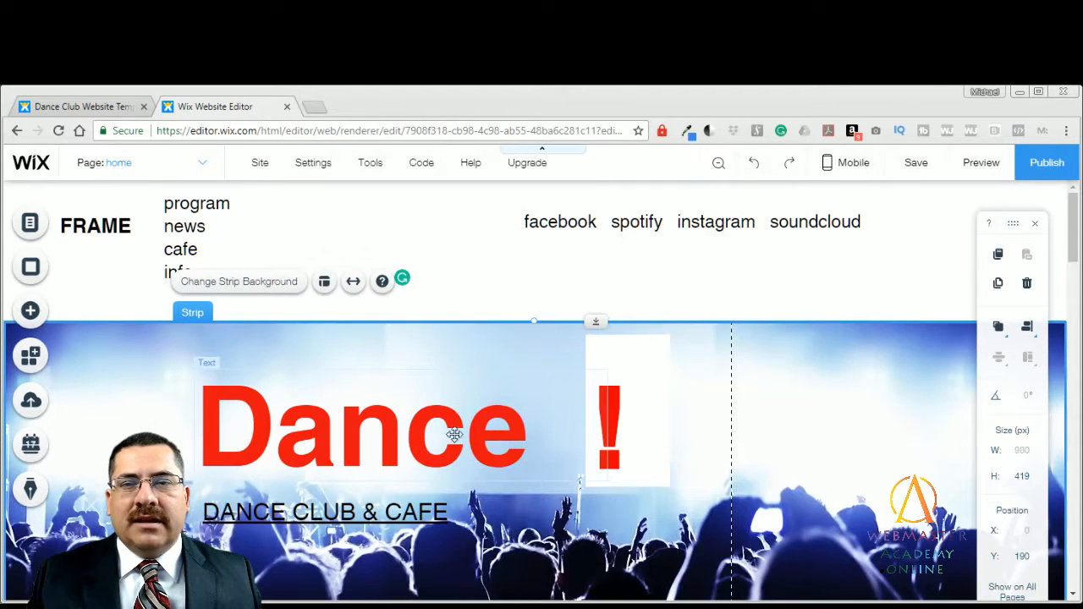
Step: Move the Dance title up against the exclamation mark and check it in the page preview
left_click_drag(430, 432, 472, 433)
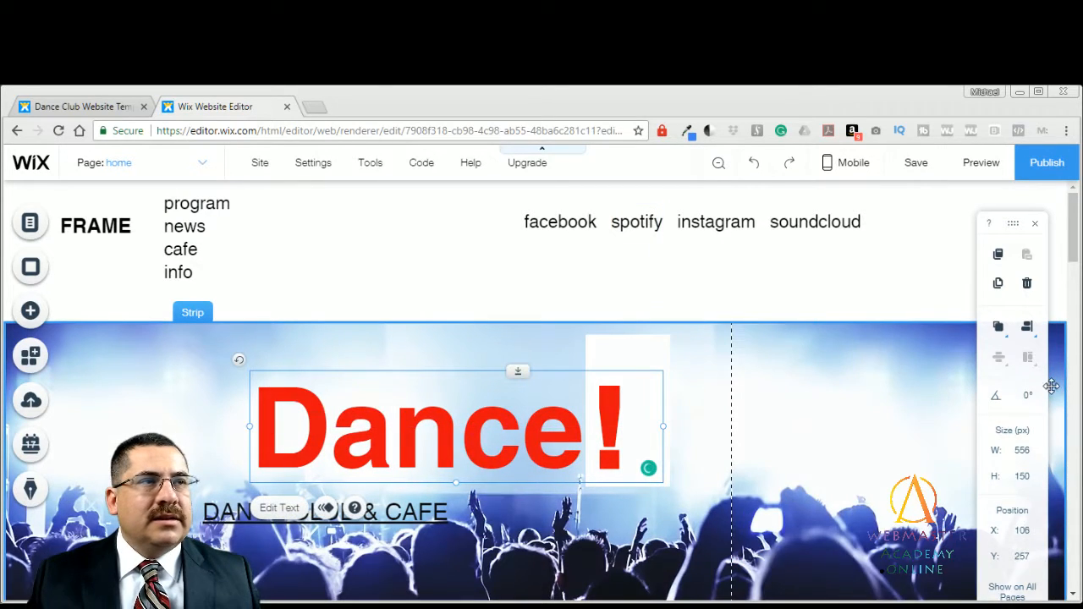
left_click(994, 164)
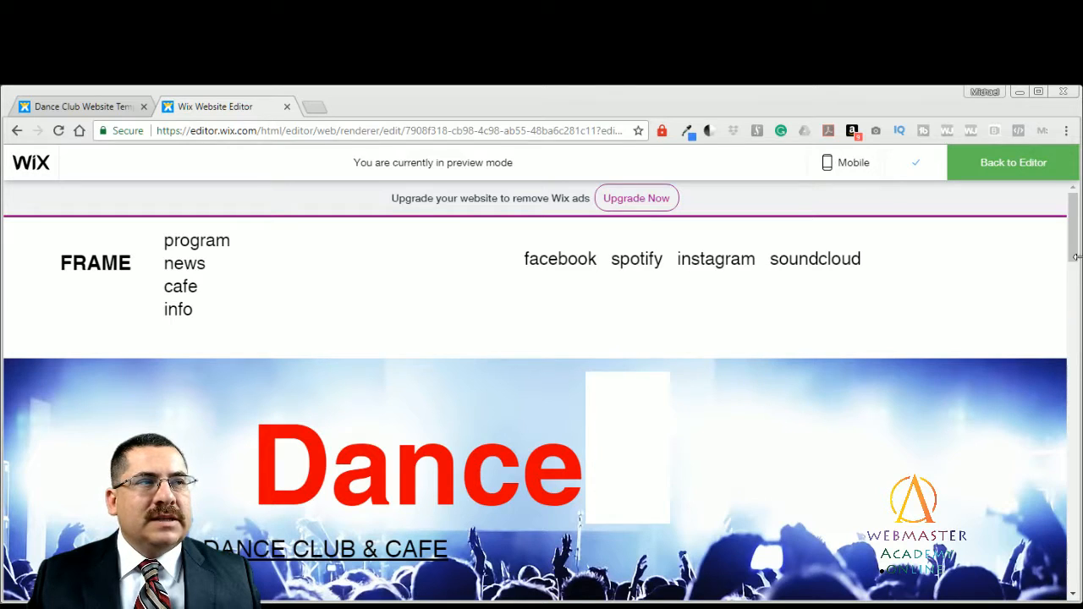
left_click(1004, 165)
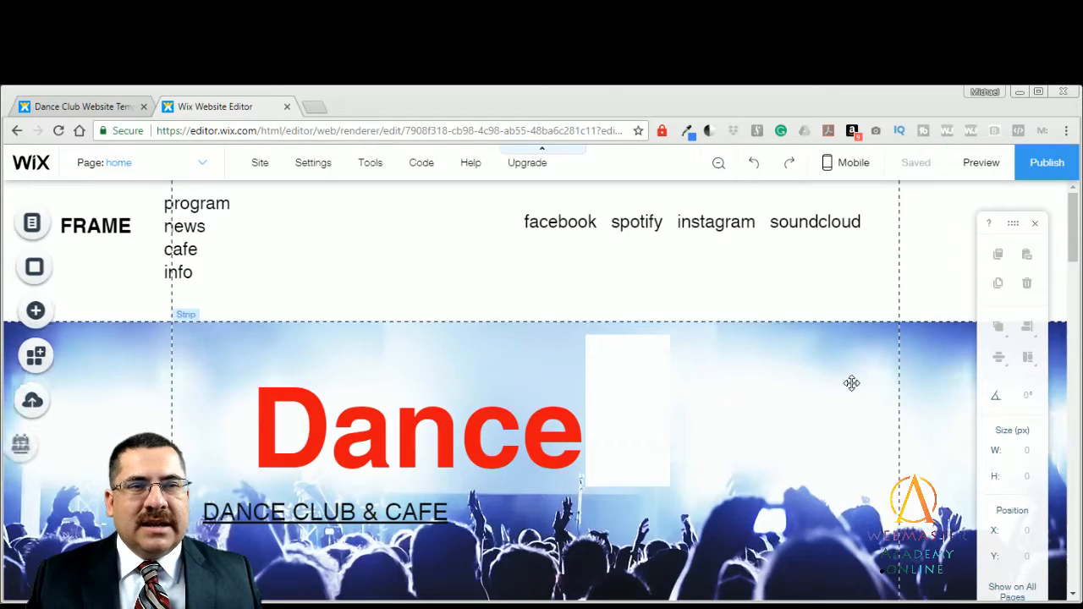
Step: Change the strip background to the free Wix video of a purple-lit concert crowd from the Music category
left_click(859, 385)
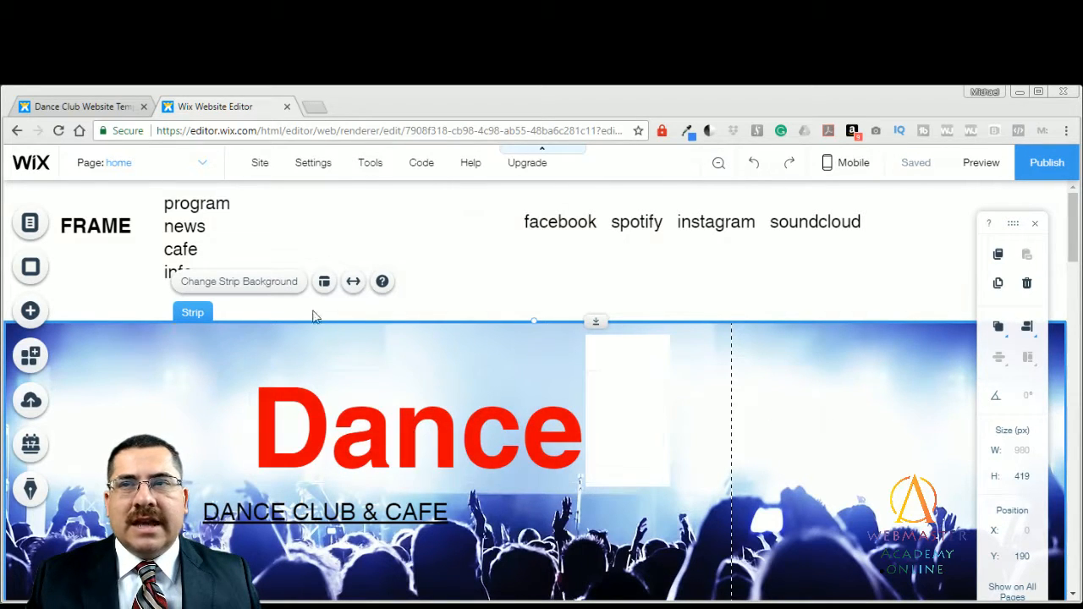
left_click(284, 281)
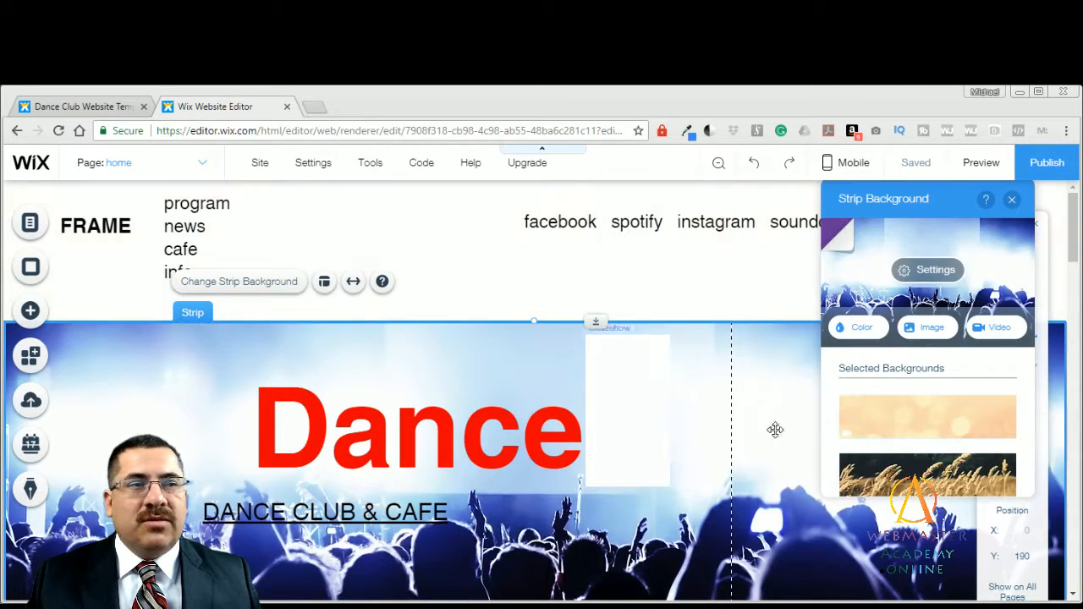
left_click(1003, 327)
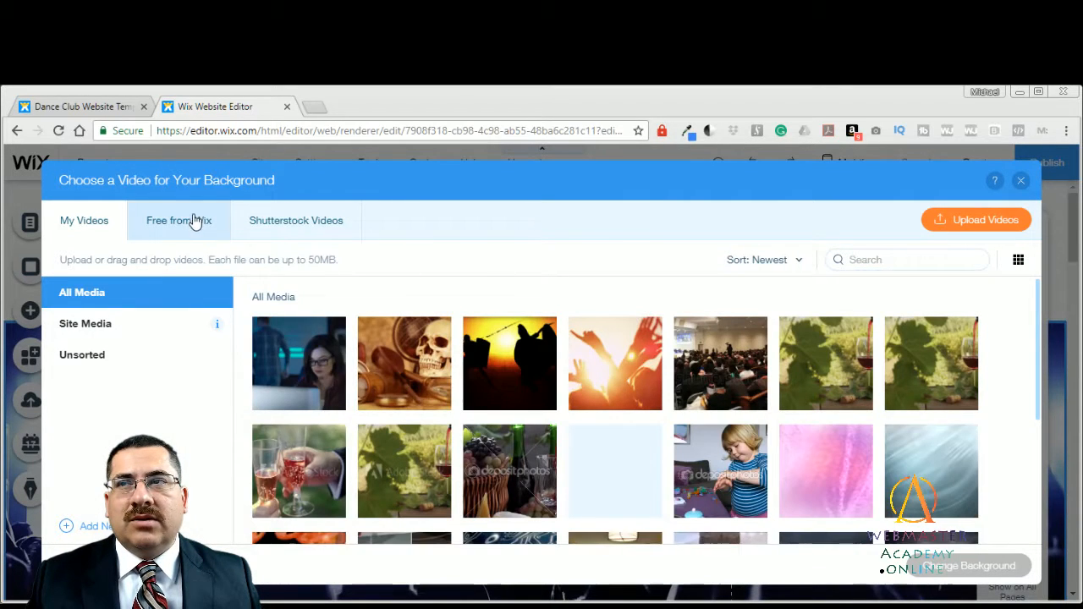
left_click(193, 220)
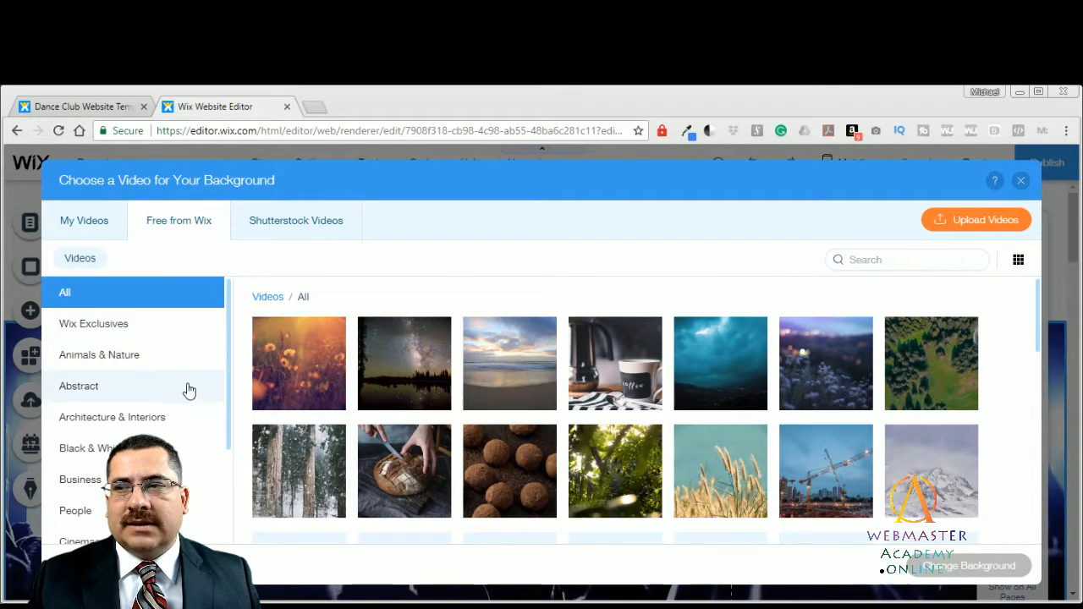
left_click_drag(228, 397, 227, 489)
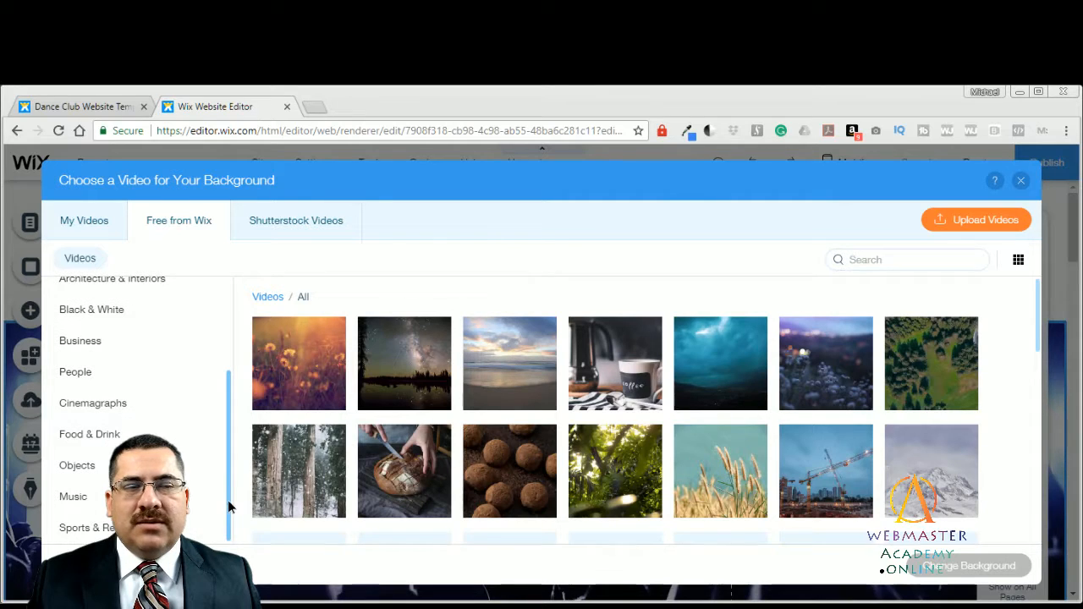
left_click(218, 498)
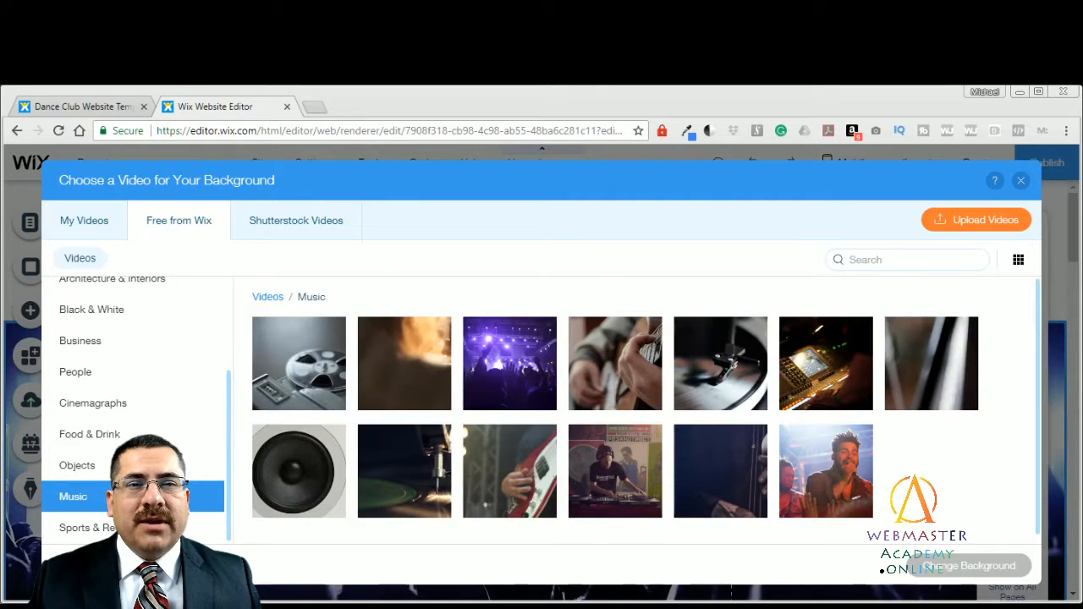
left_click(509, 364)
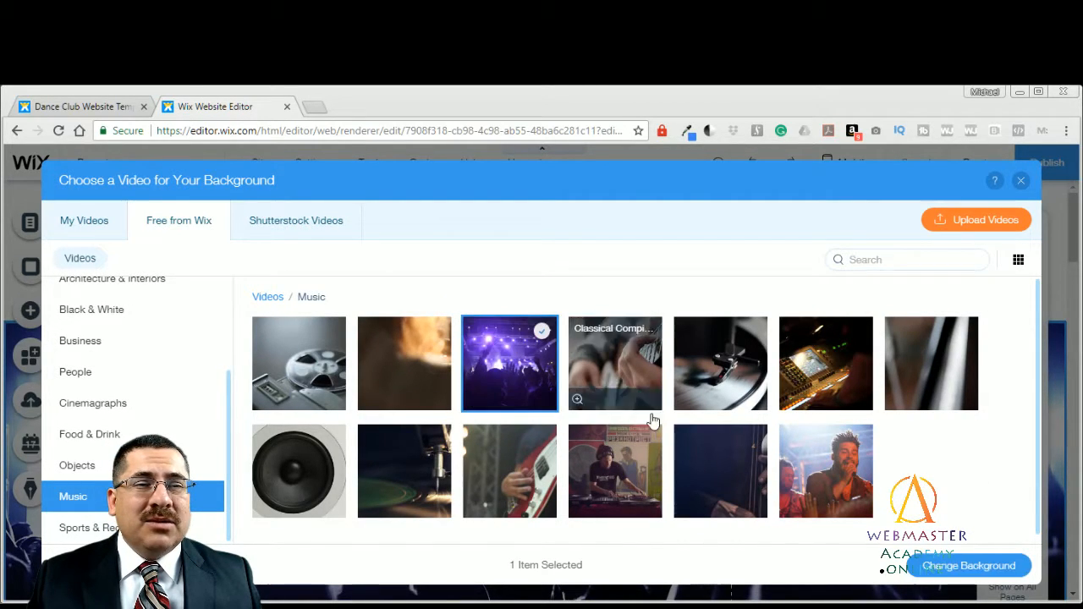
left_click(973, 565)
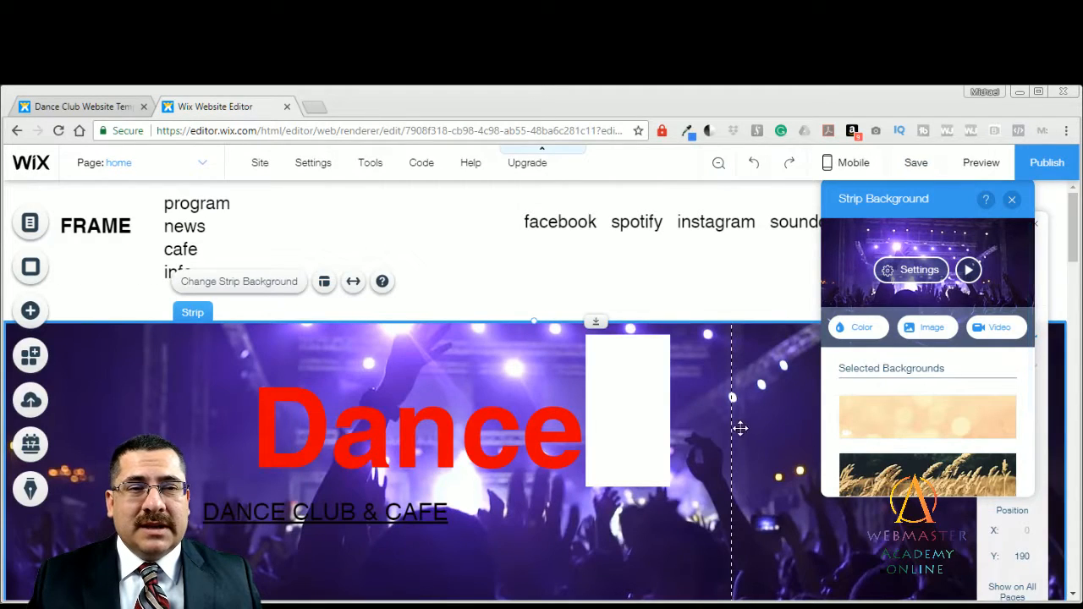
Step: Delete the white slideshow box beside the title and move the Dance title to about X 36, Y 246
left_click(637, 390)
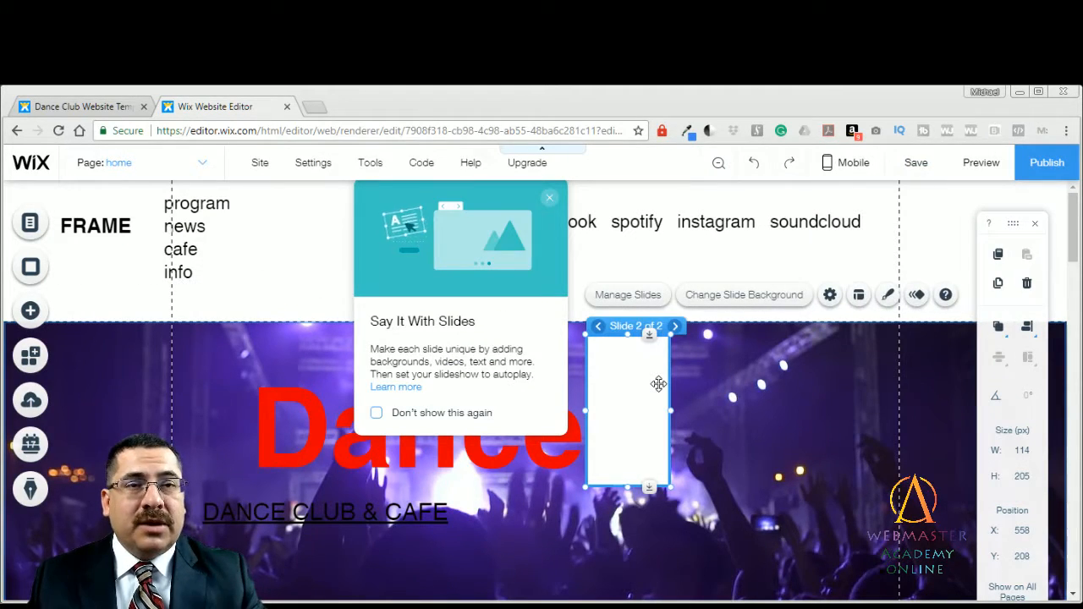
key("Escape")
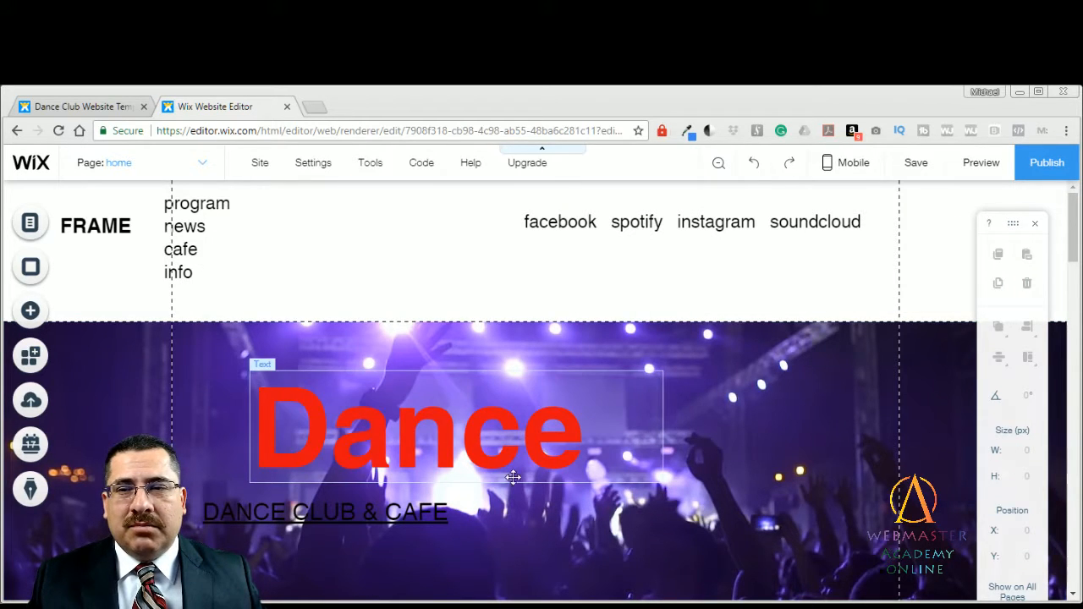
left_click_drag(382, 430, 332, 422)
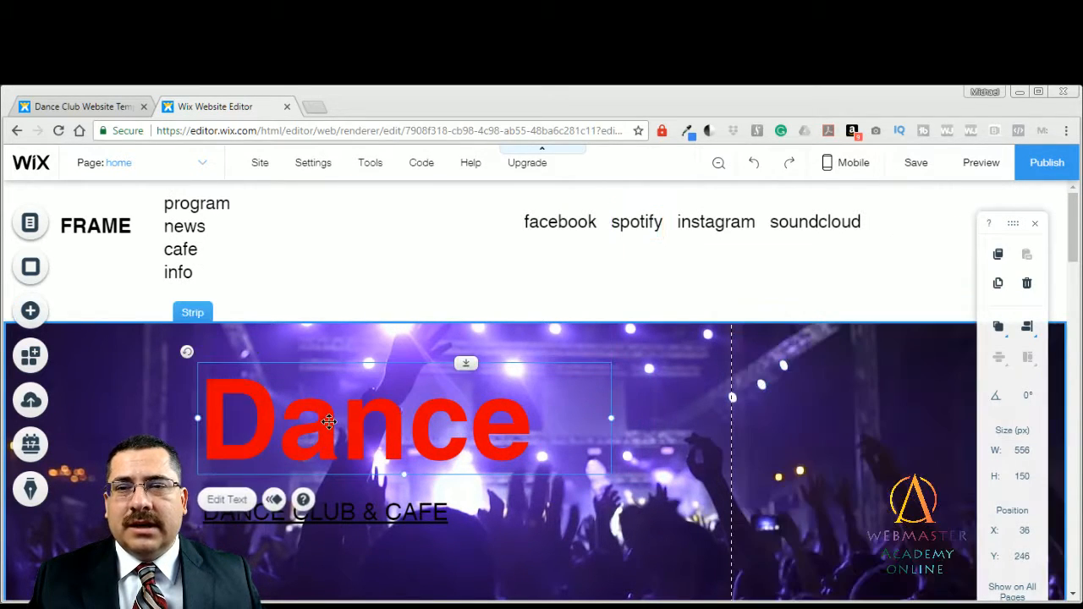
Step: Set the Dance title's text color to white (#FFFFFF)
double_click(336, 423)
left_click(754, 448)
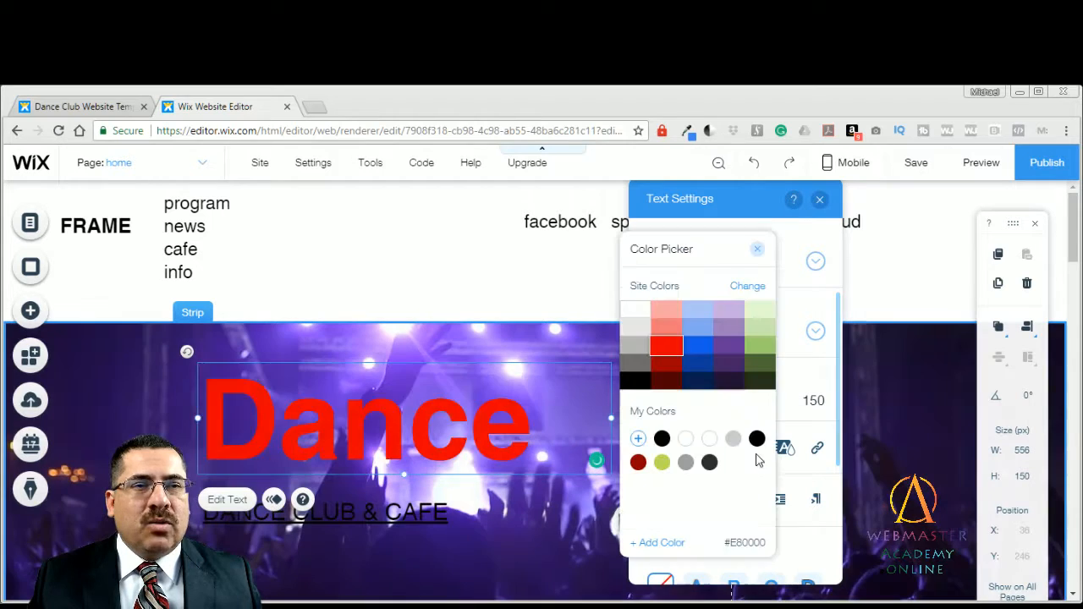
left_click(637, 311)
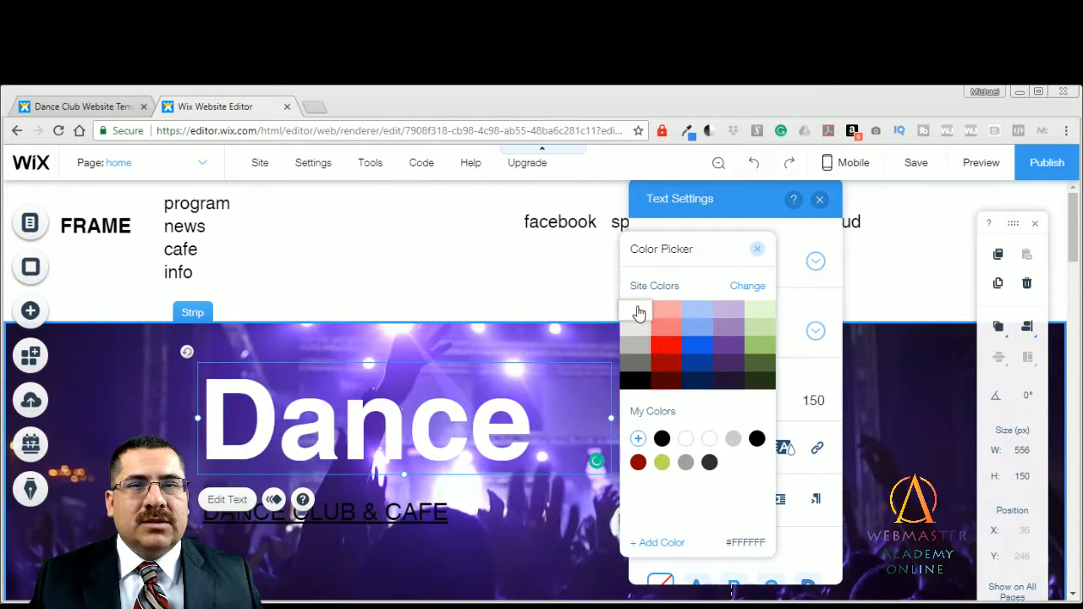
left_click(759, 251)
left_click(819, 199)
Step: Set the DANCE CLUB & CAFE subtitle's text color to white, keeping its underline
left_click(588, 524)
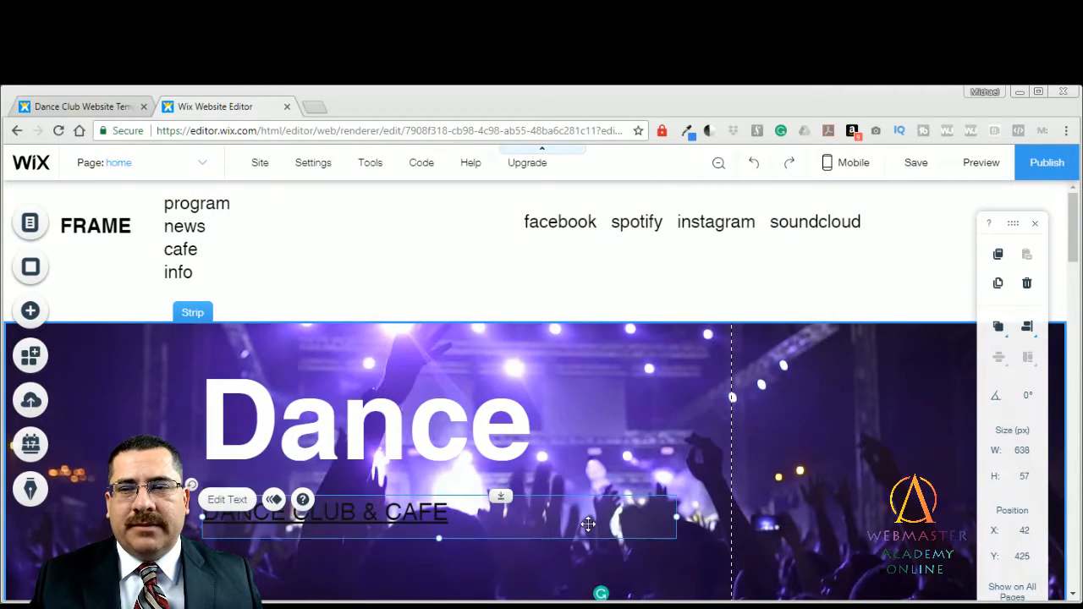
double_click(406, 514)
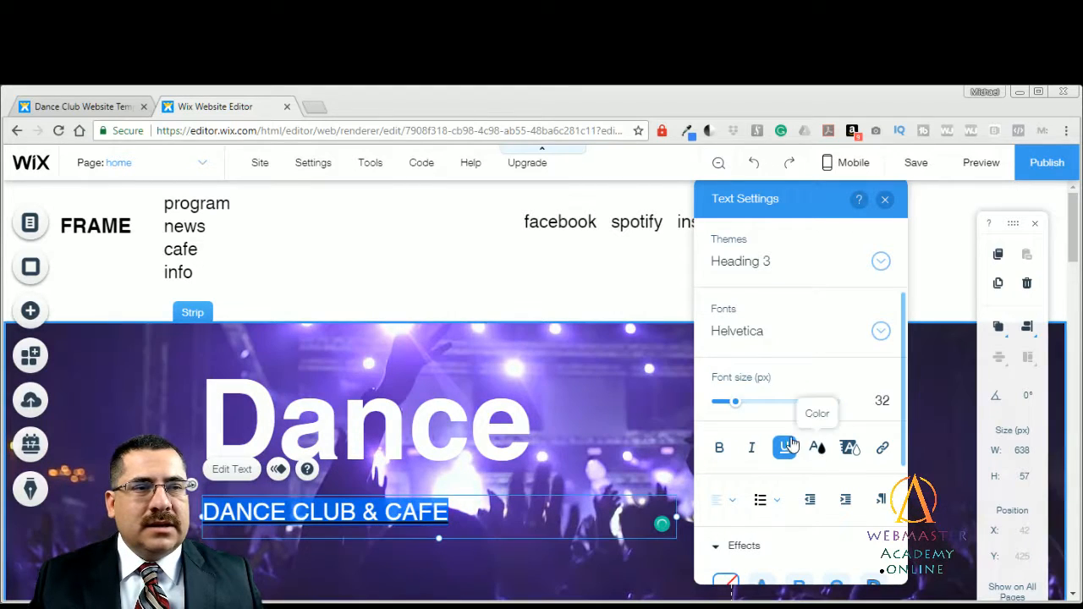
left_click(799, 452)
left_click(819, 448)
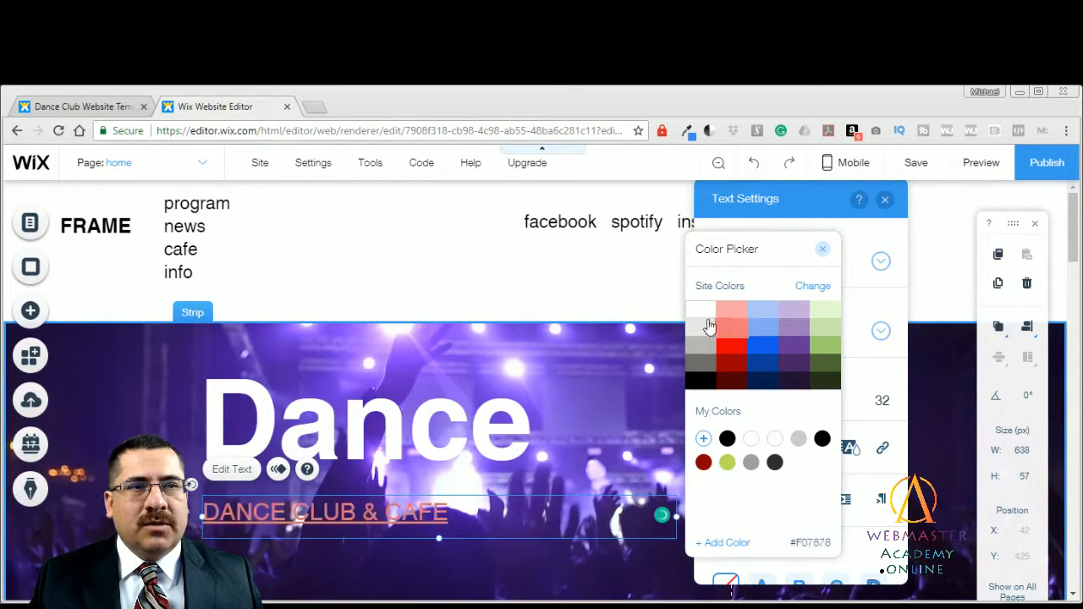
left_click(823, 252)
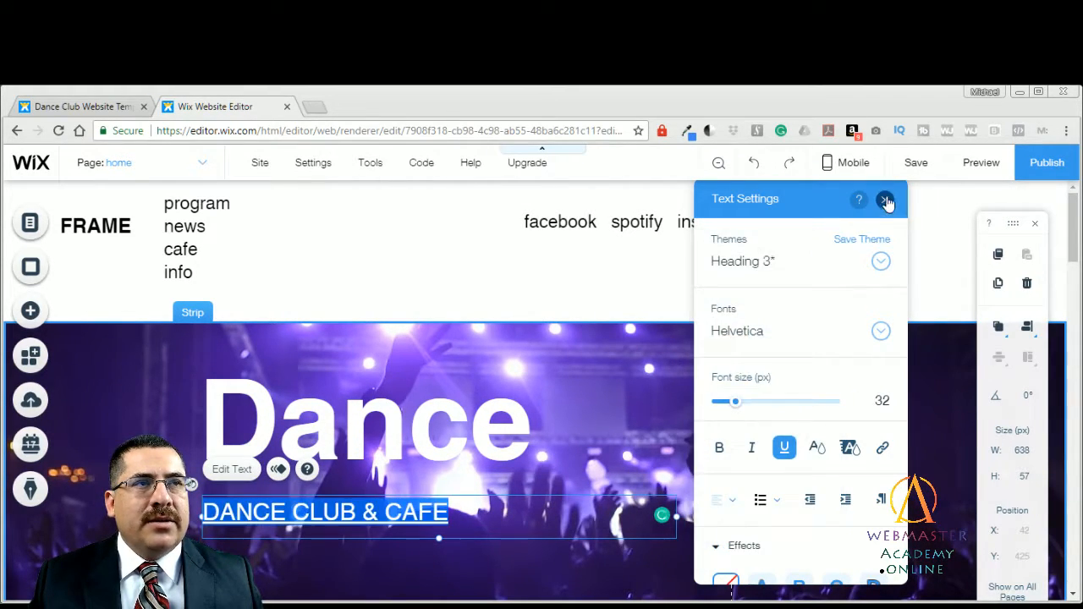
left_click(885, 199)
left_click(918, 399)
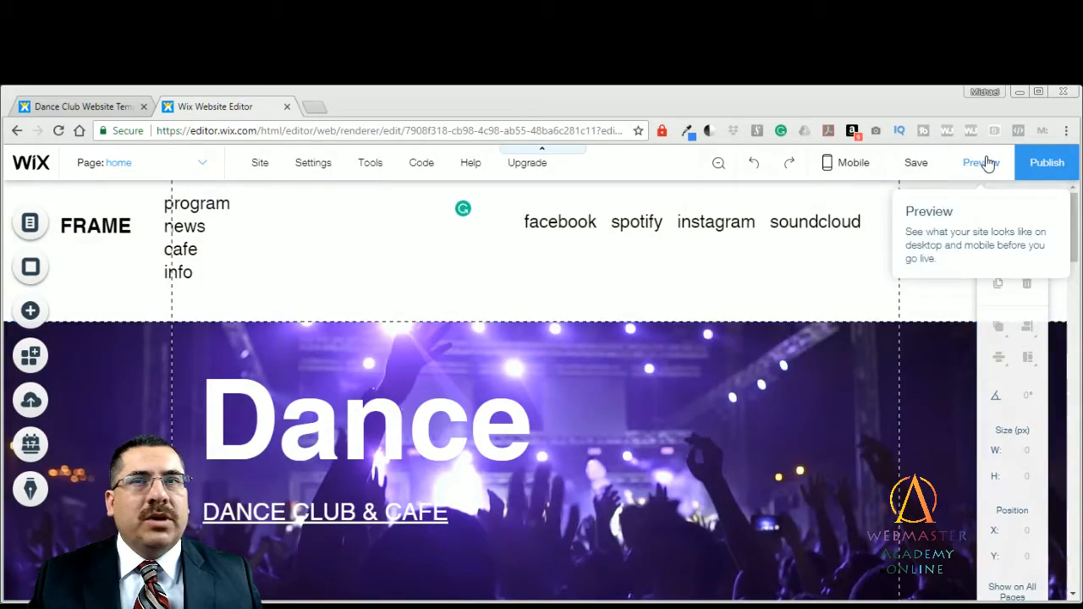
Step: Preview the home page with the video strip and white text, and return to the editor
left_click(984, 163)
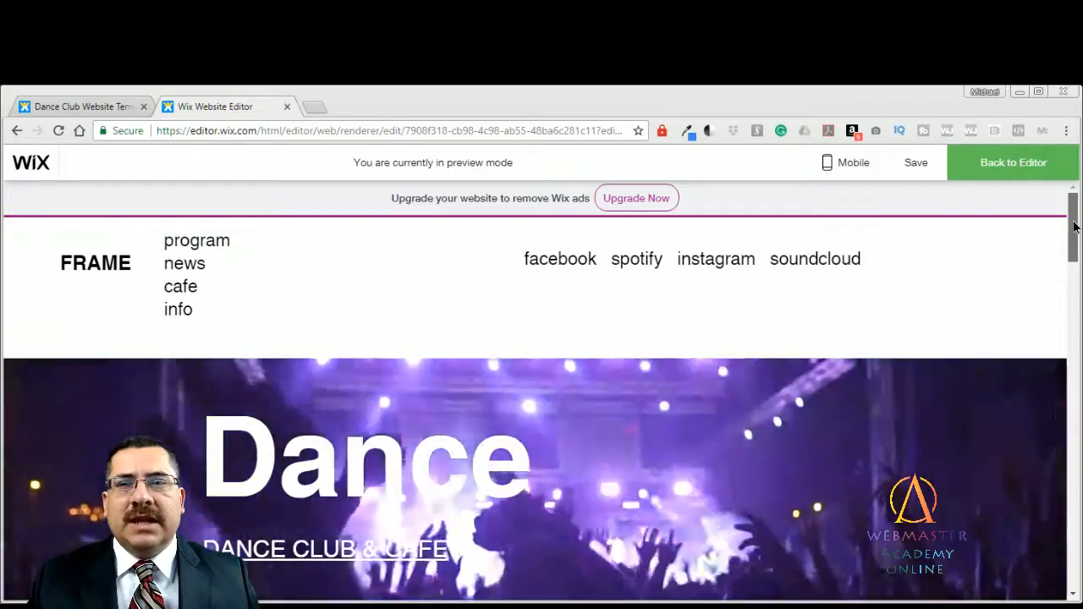
left_click_drag(1073, 226, 1079, 198)
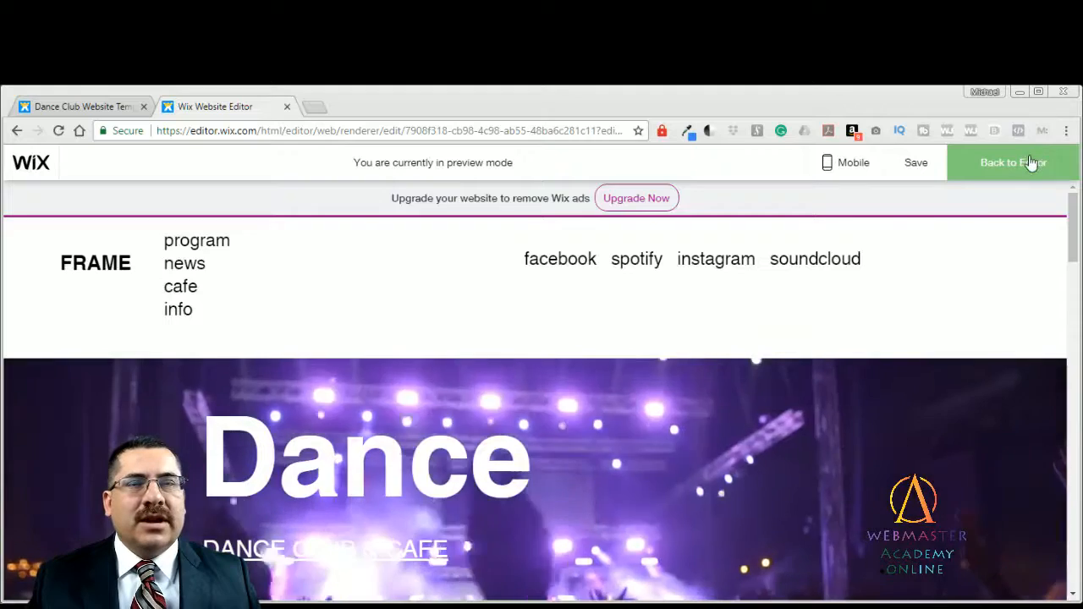
left_click(1034, 162)
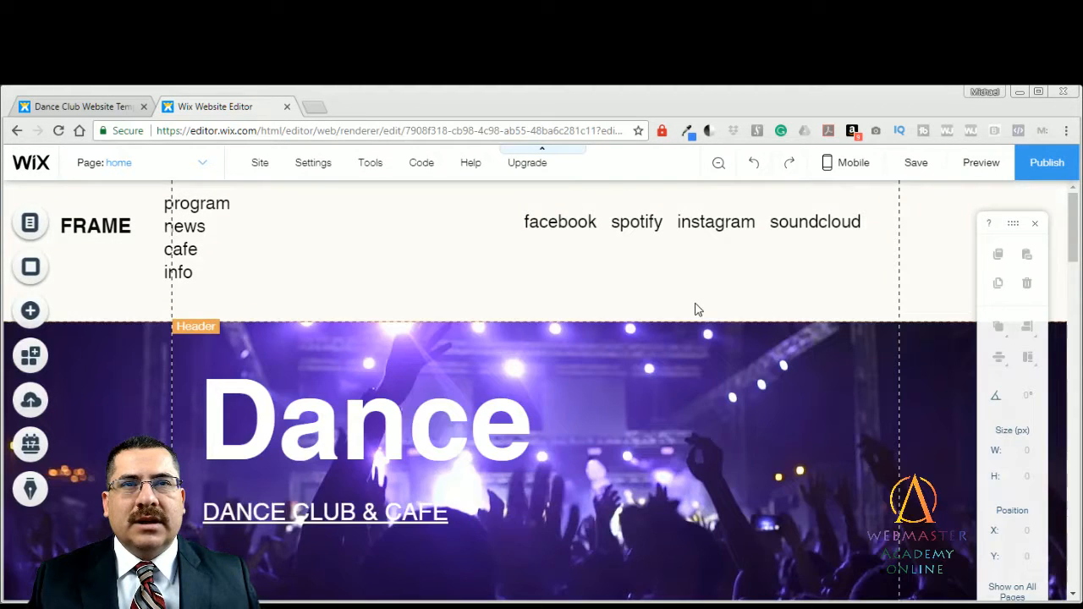
Step: Reduce the header's height to about 108 px
left_click(698, 309)
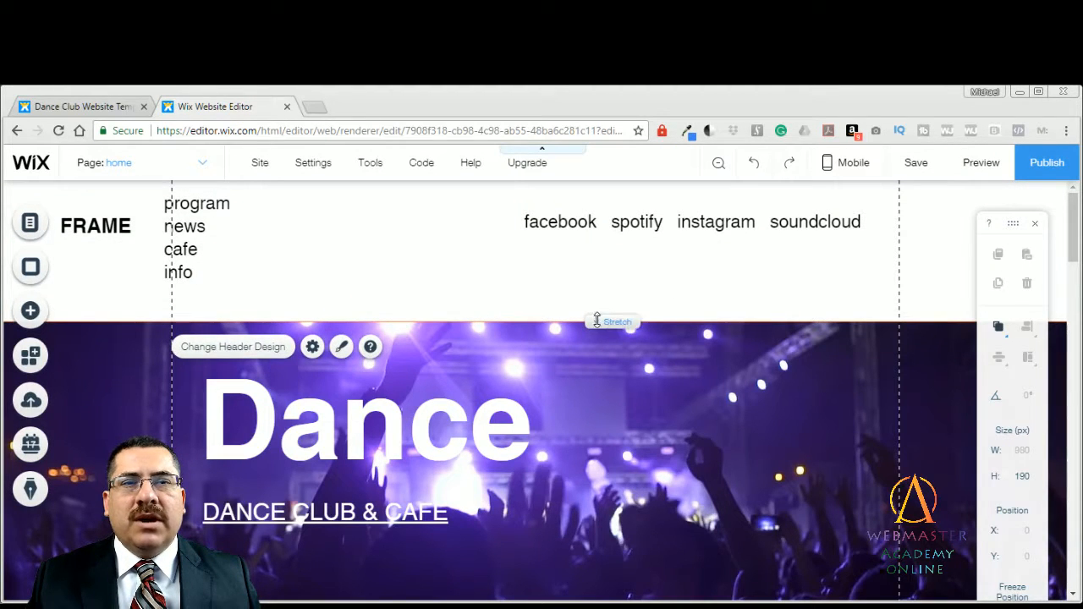
left_click_drag(597, 321, 614, 256)
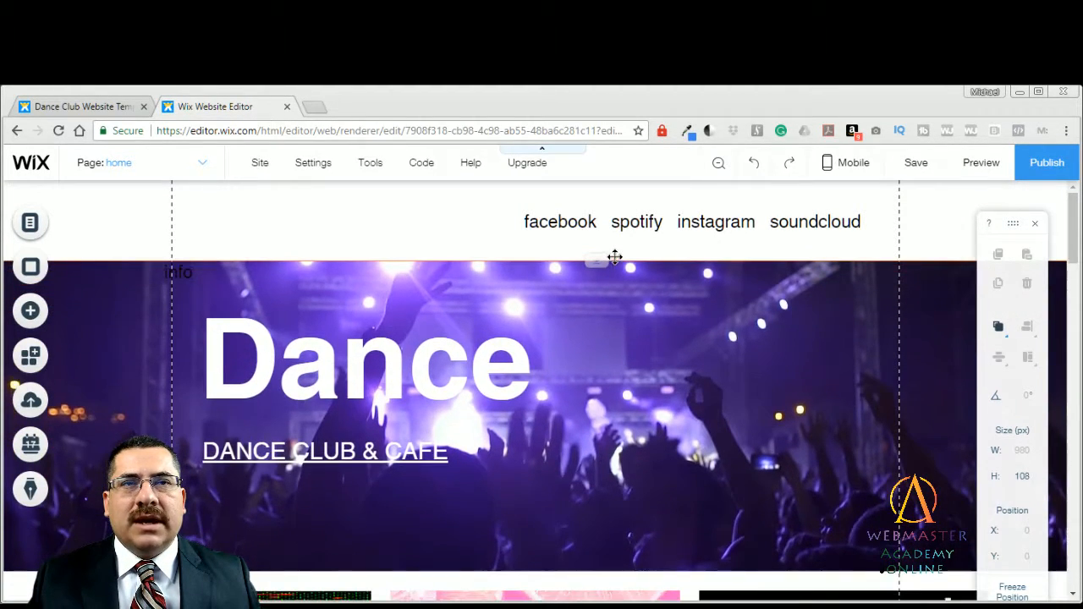
left_click(674, 355)
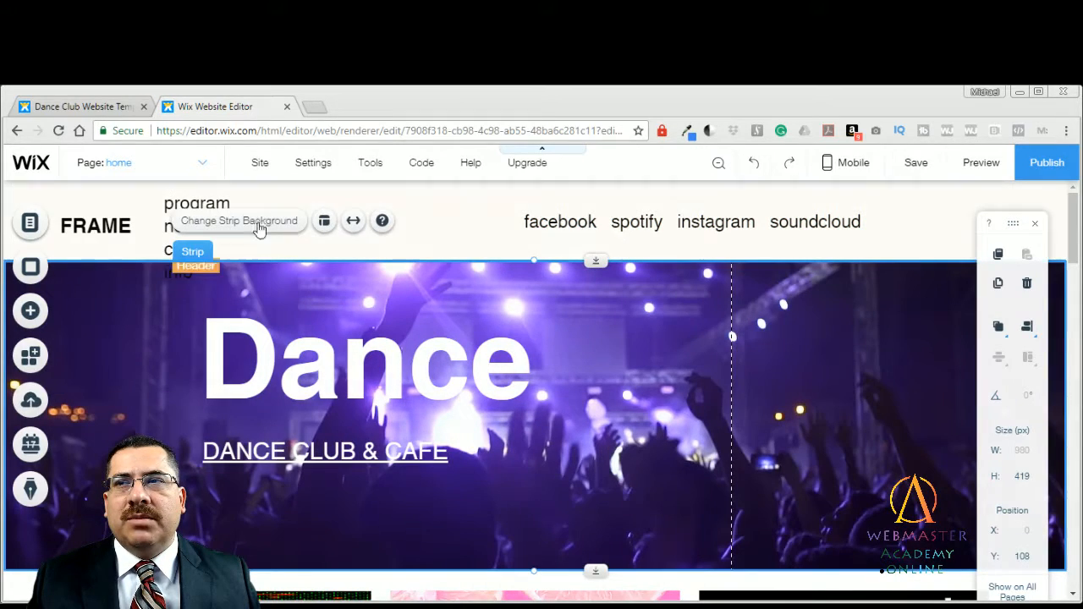
Step: Move the video strip down until it clears the last item of the vertical menu
left_click(169, 210)
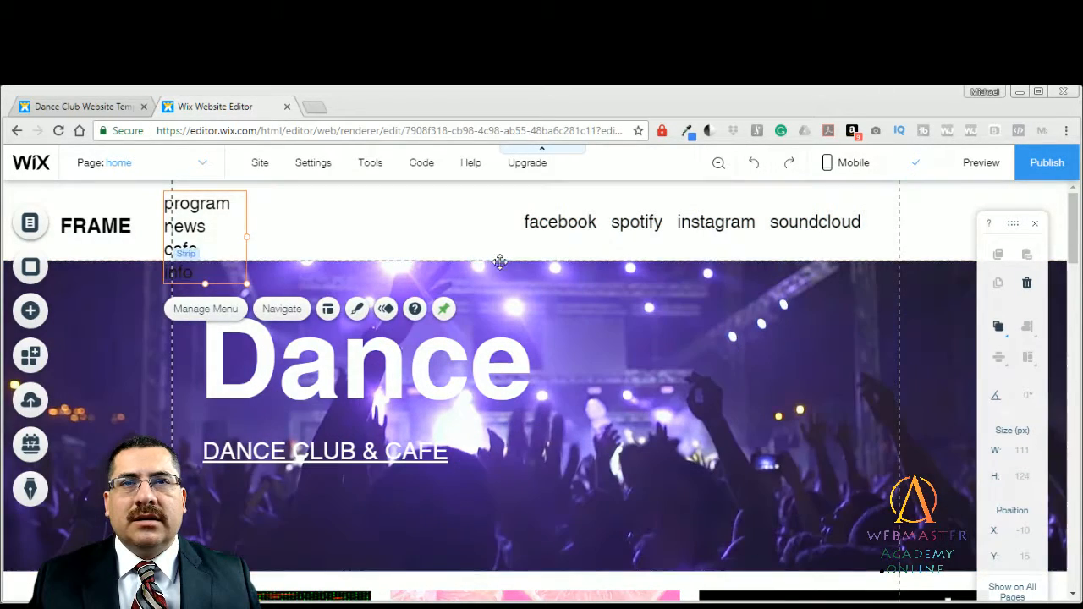
left_click(605, 262)
left_click_drag(598, 261, 600, 289)
Step: Examine the header's preset and custom design options, and close the header design settings
left_click(601, 260)
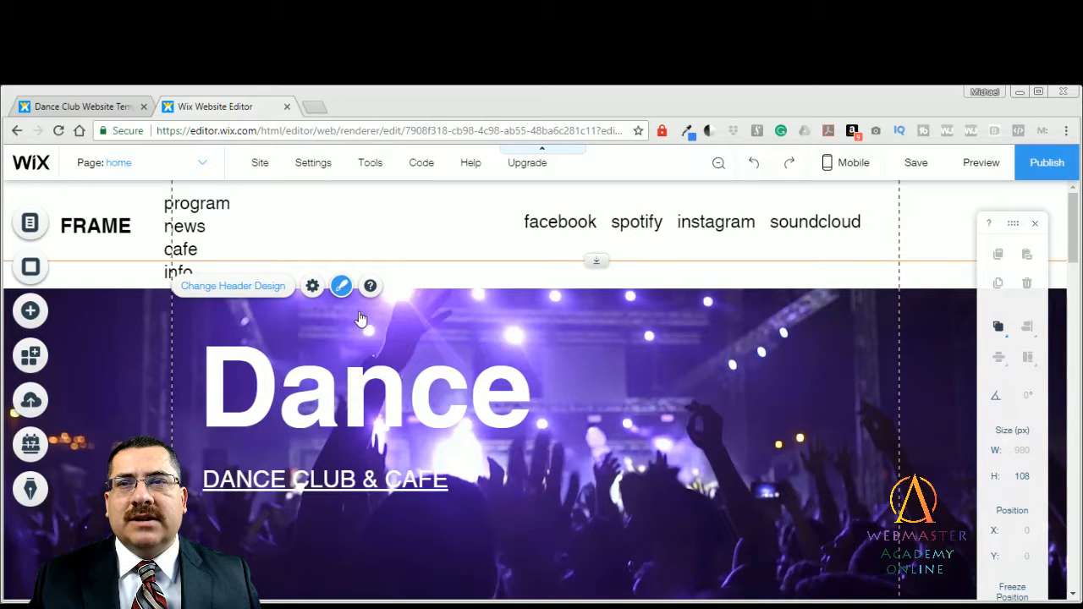
left_click(340, 288)
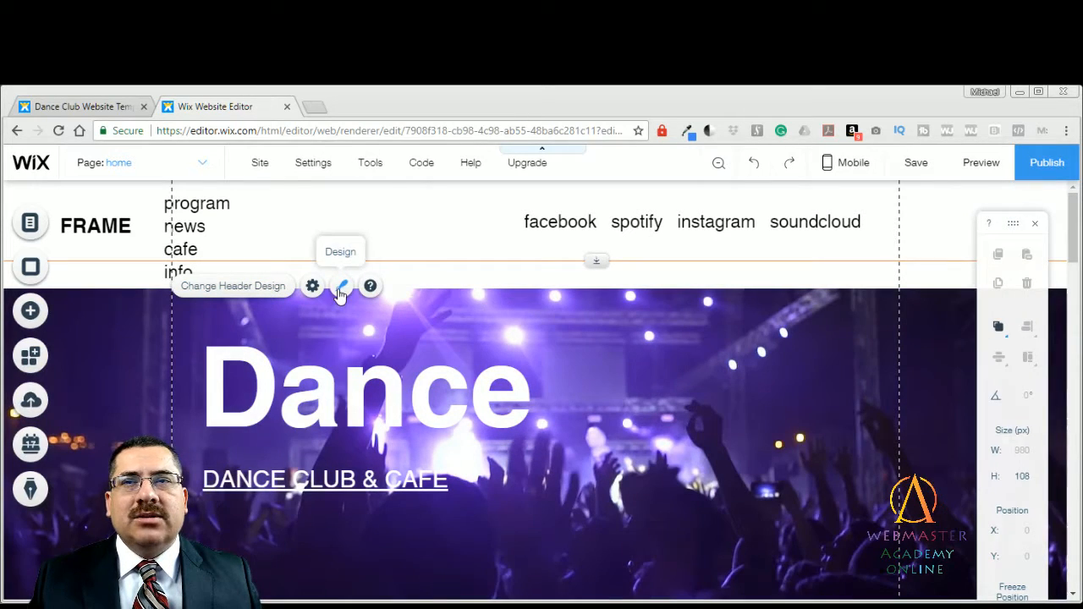
left_click(341, 286)
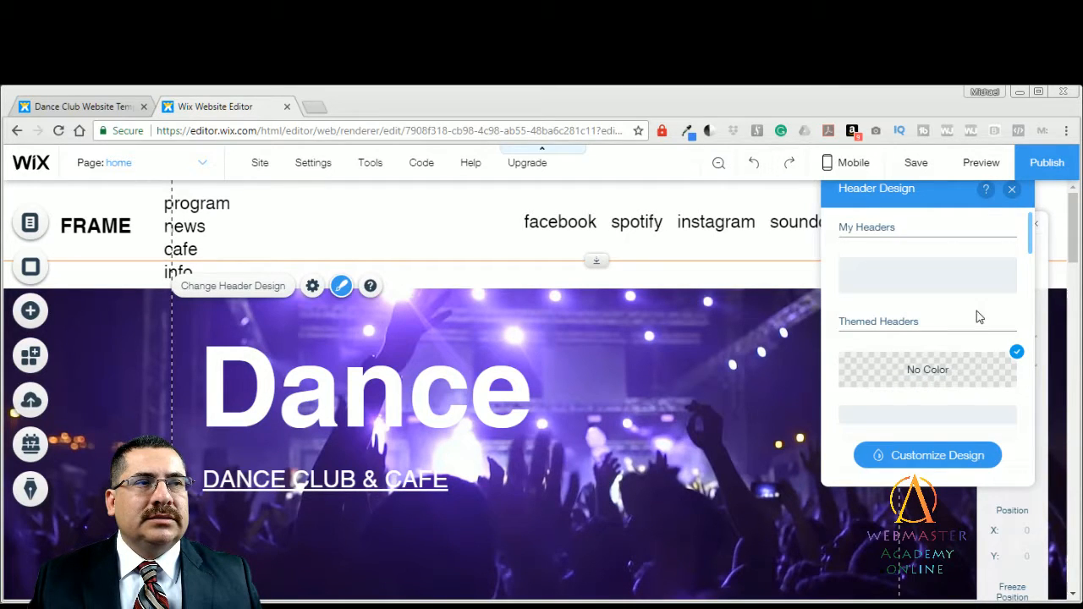
left_click(938, 454)
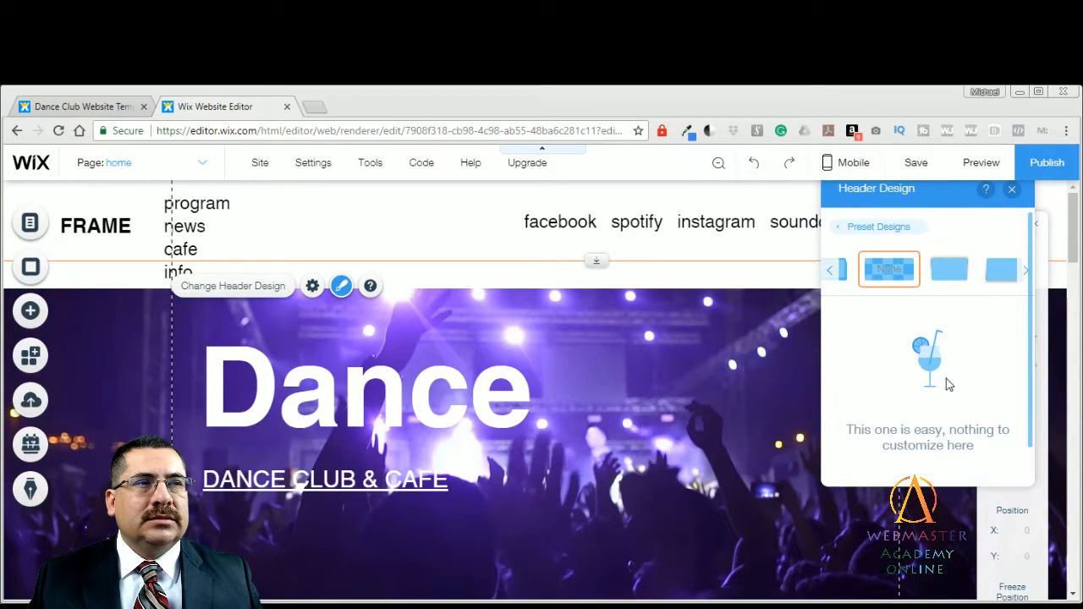
left_click(881, 229)
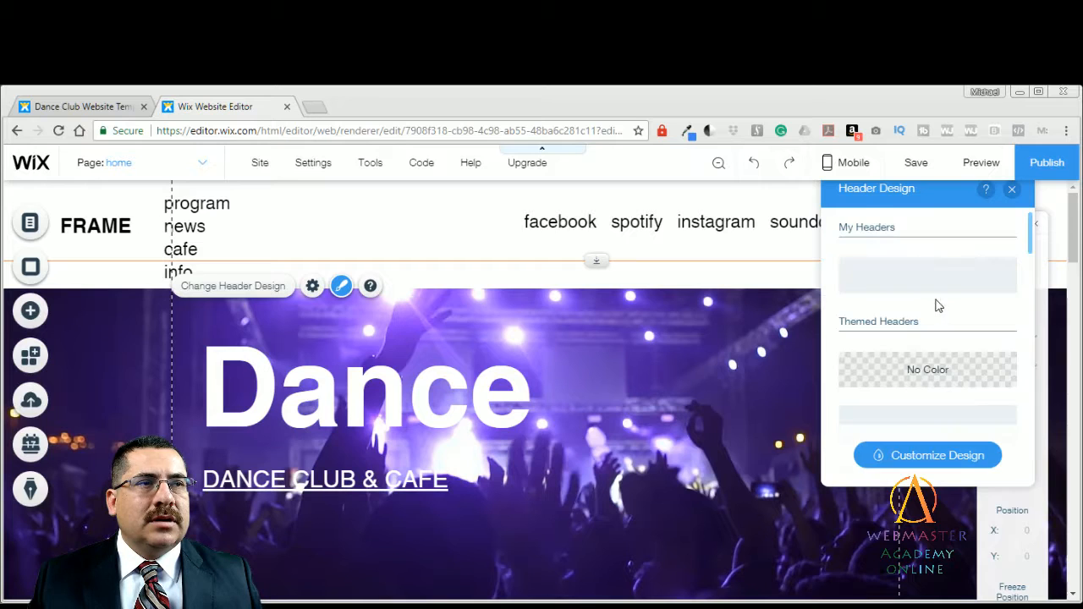
left_click(1012, 189)
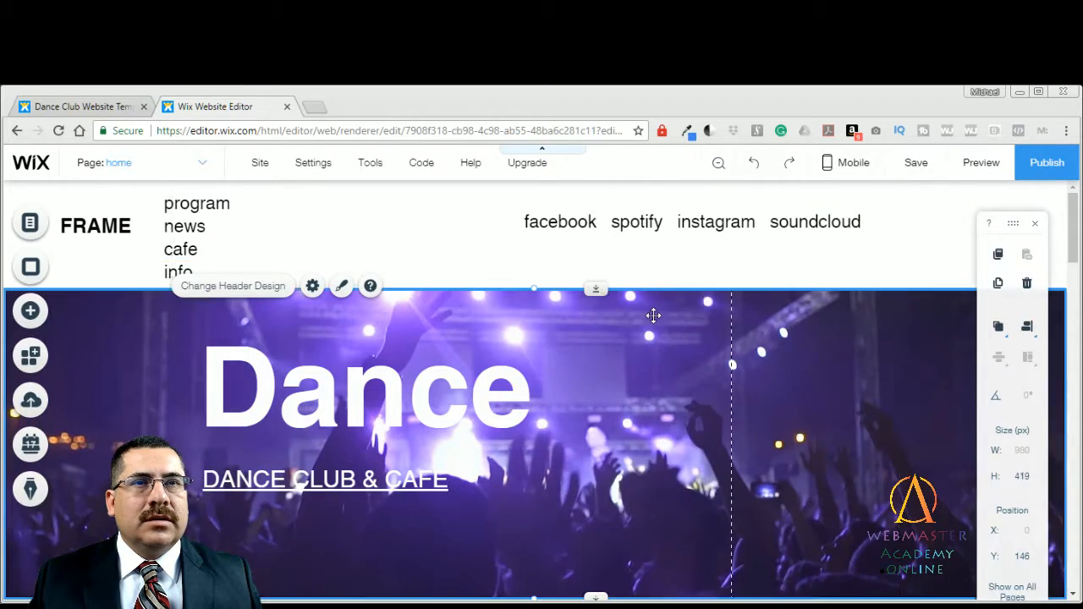
Step: Move the video strip up to the very top of the page, behind the header's menu and links
left_click(566, 292)
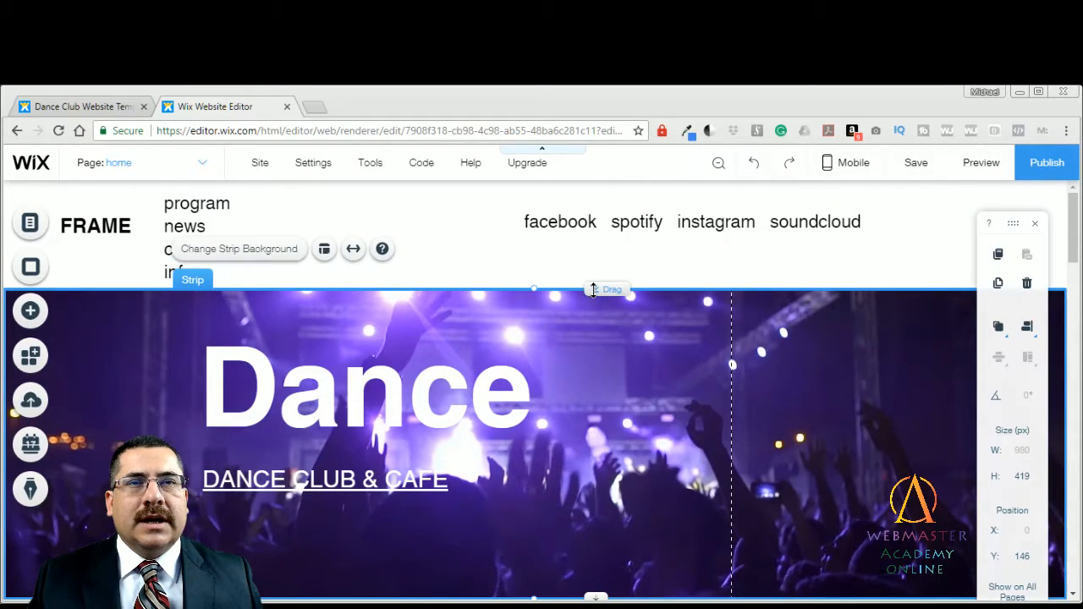
left_click_drag(593, 289, 599, 250)
left_click_drag(606, 204, 602, 233)
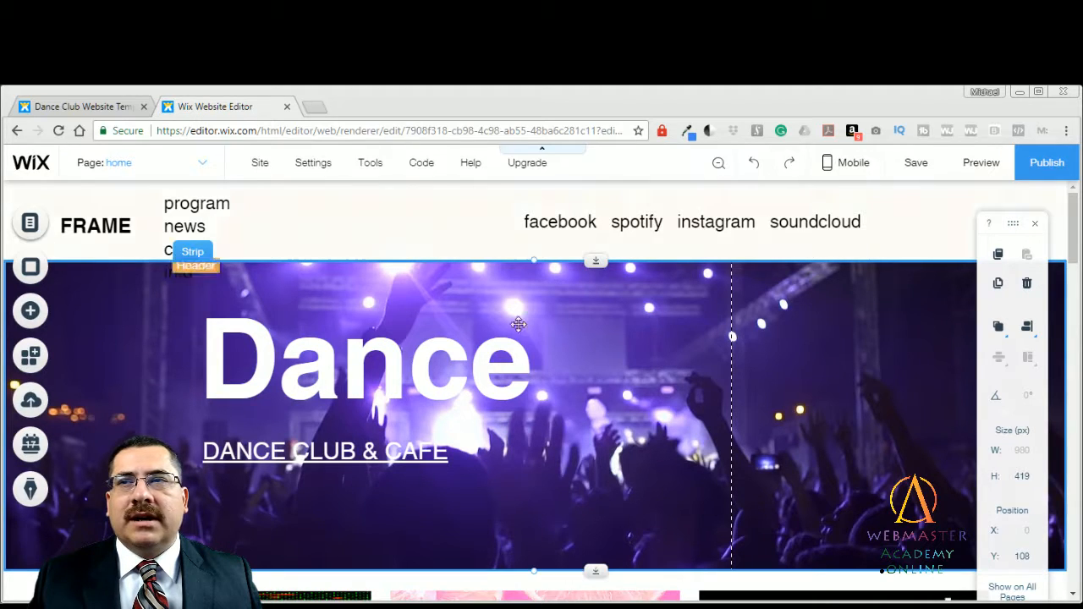
left_click_drag(674, 371, 690, 337)
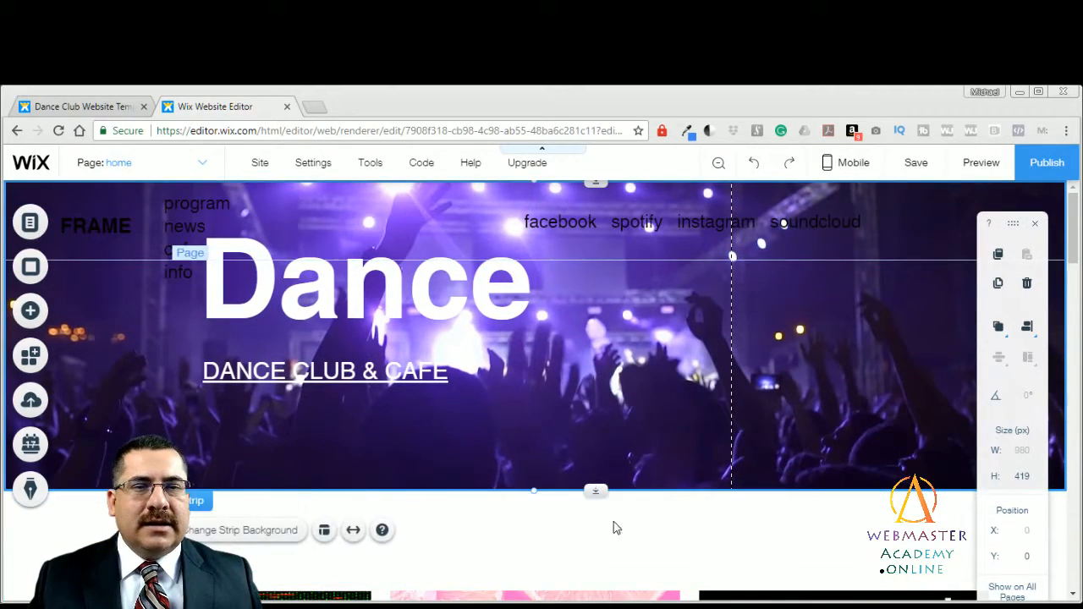
Step: Increase the video strip's height to about 544 px and preview the home page before returning to the editor
left_click_drag(594, 490, 593, 583)
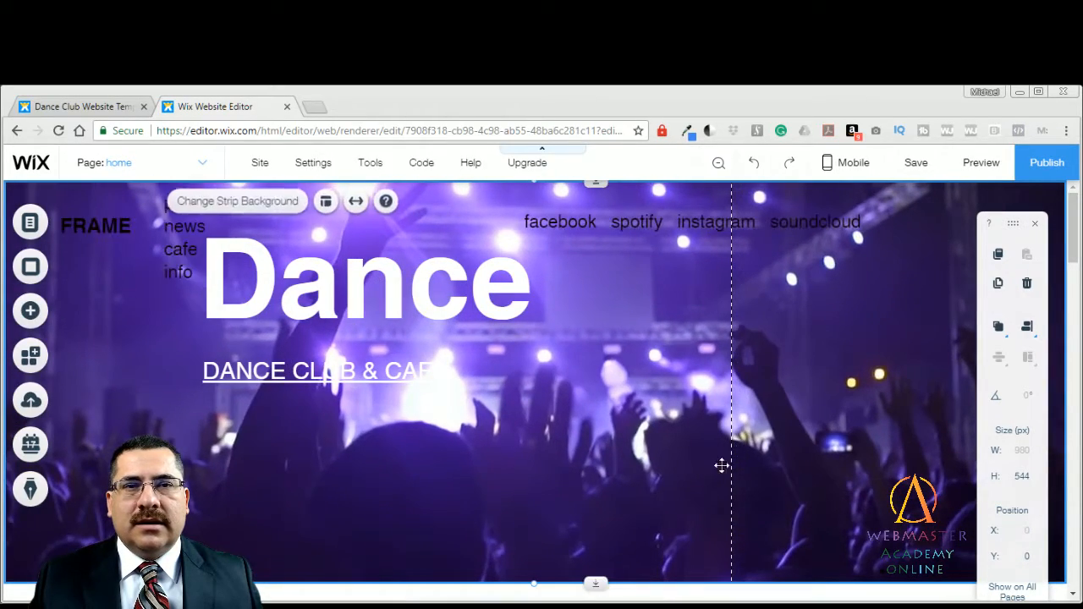
left_click(980, 163)
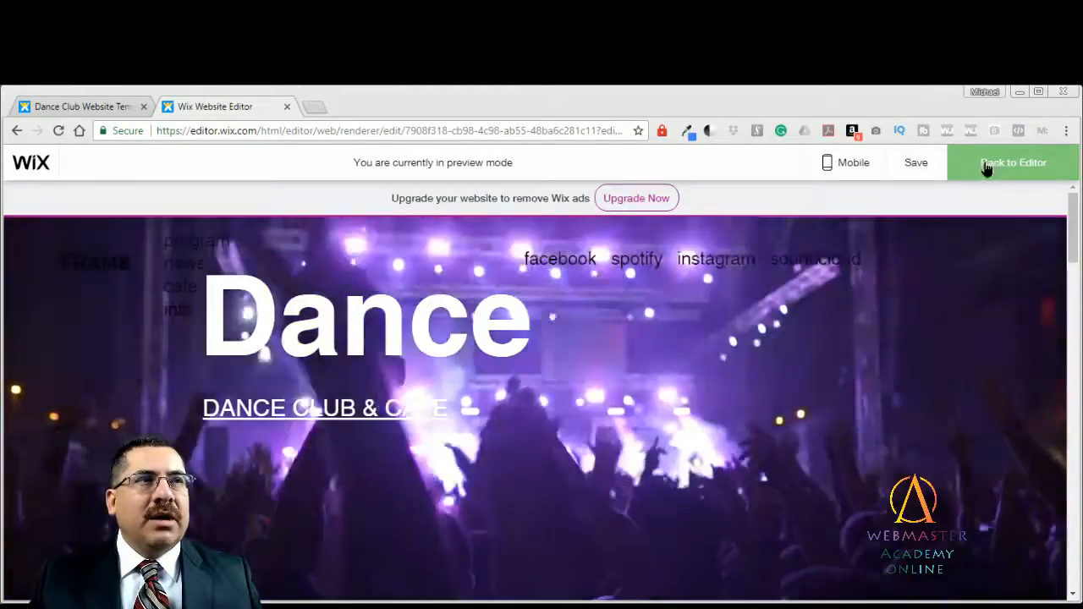
left_click(987, 167)
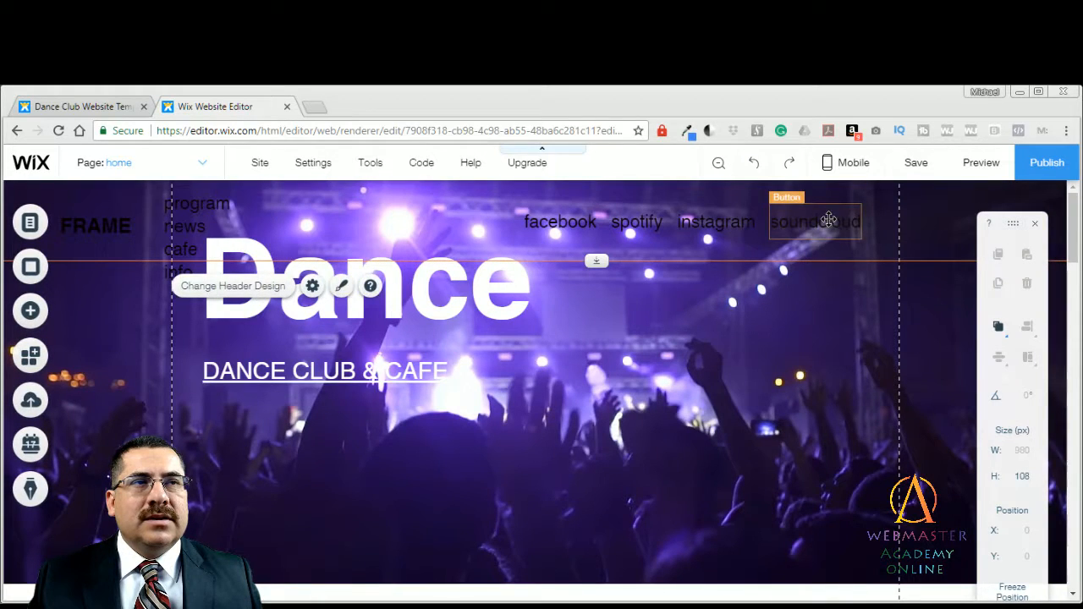
Step: Set the regular text color of the facebook button in the header to white
left_click(829, 220)
left_click(726, 220)
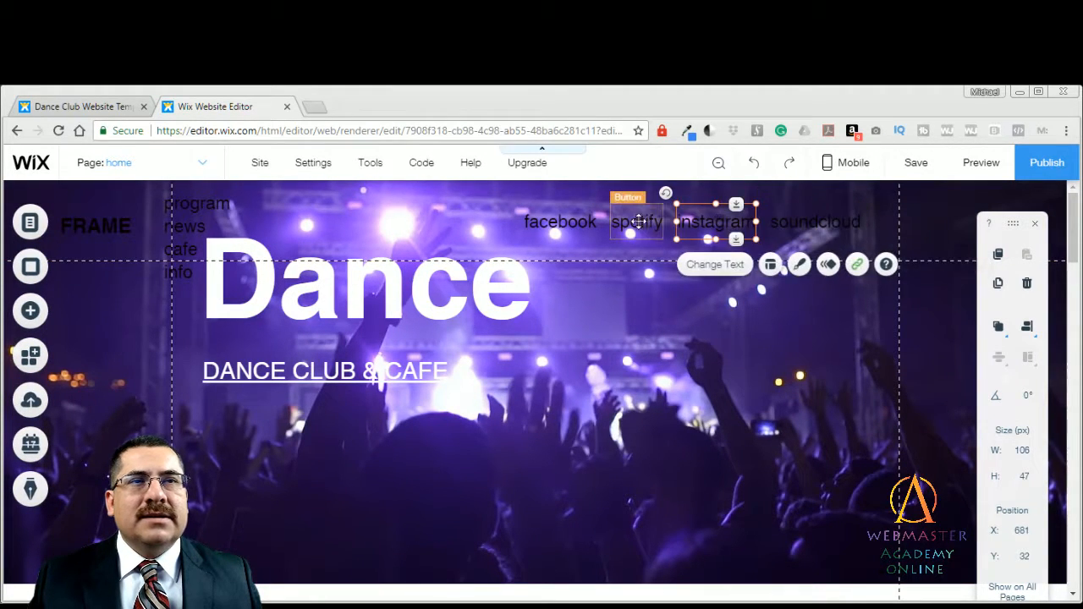
left_click(637, 221)
left_click(561, 218)
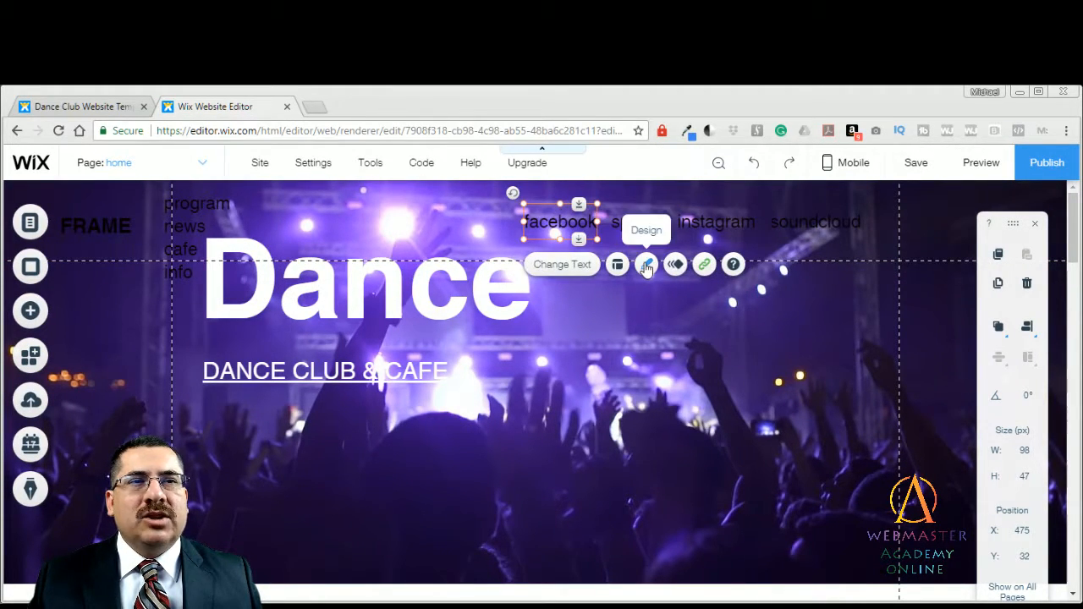
left_click(646, 265)
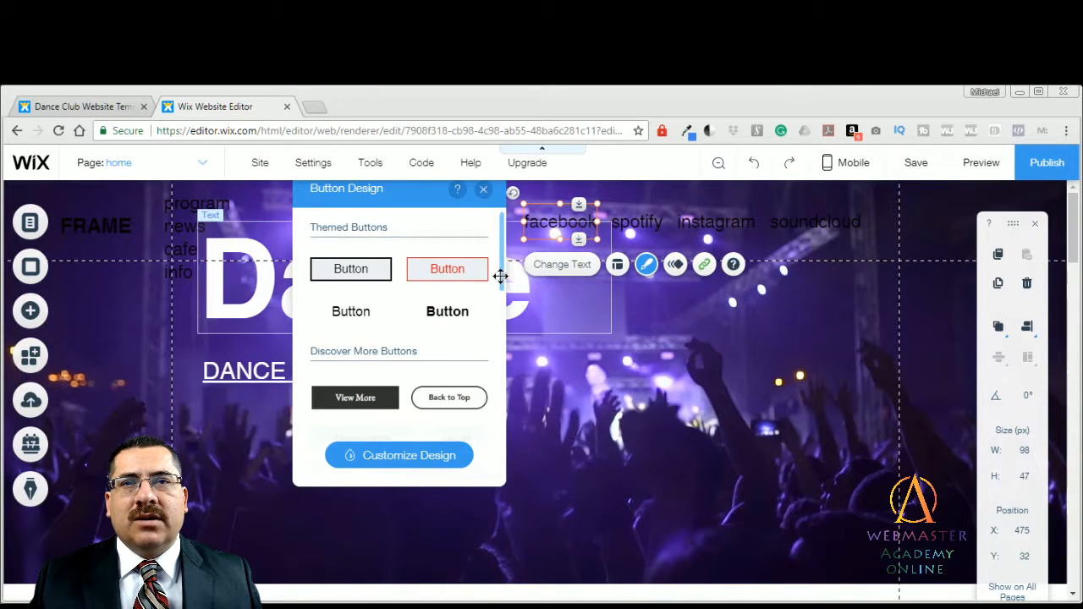
scroll(500, 279, "down", 5)
scroll(500, 278, "up", 5)
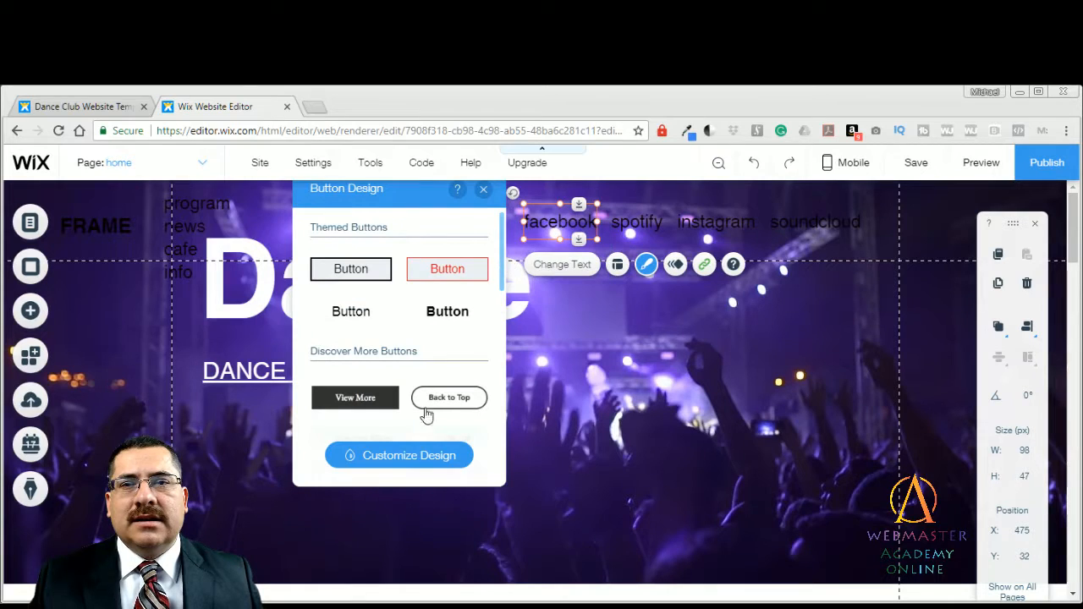
left_click(391, 461)
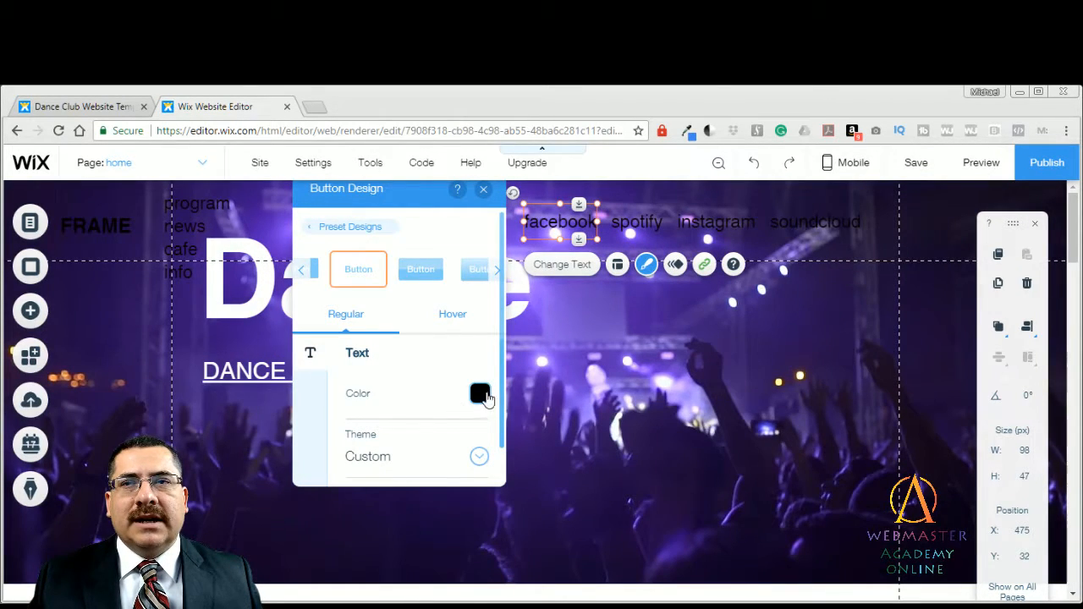
left_click(480, 395)
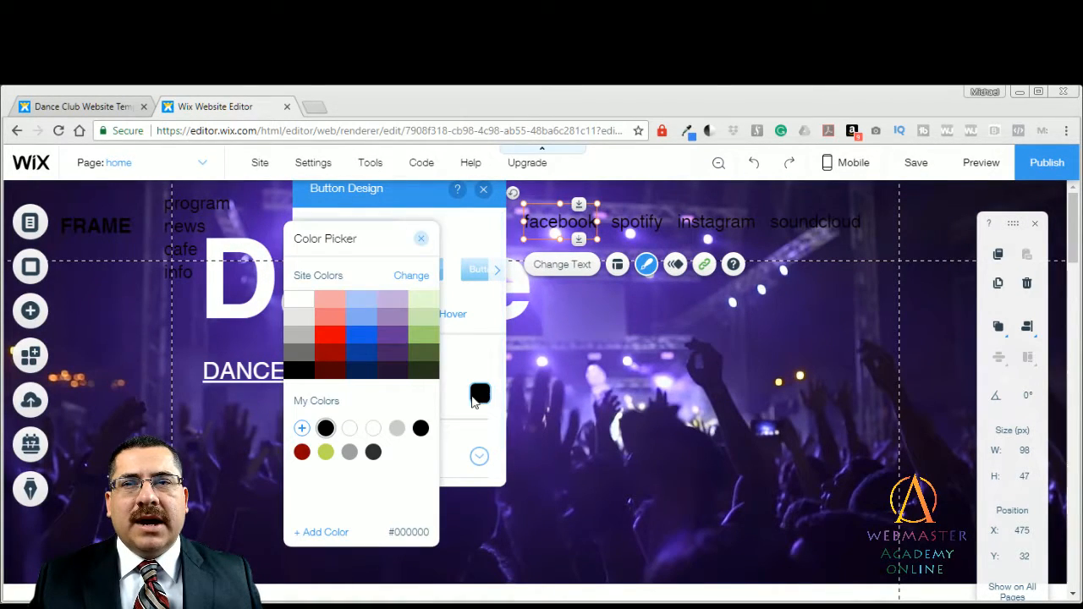
left_click(421, 240)
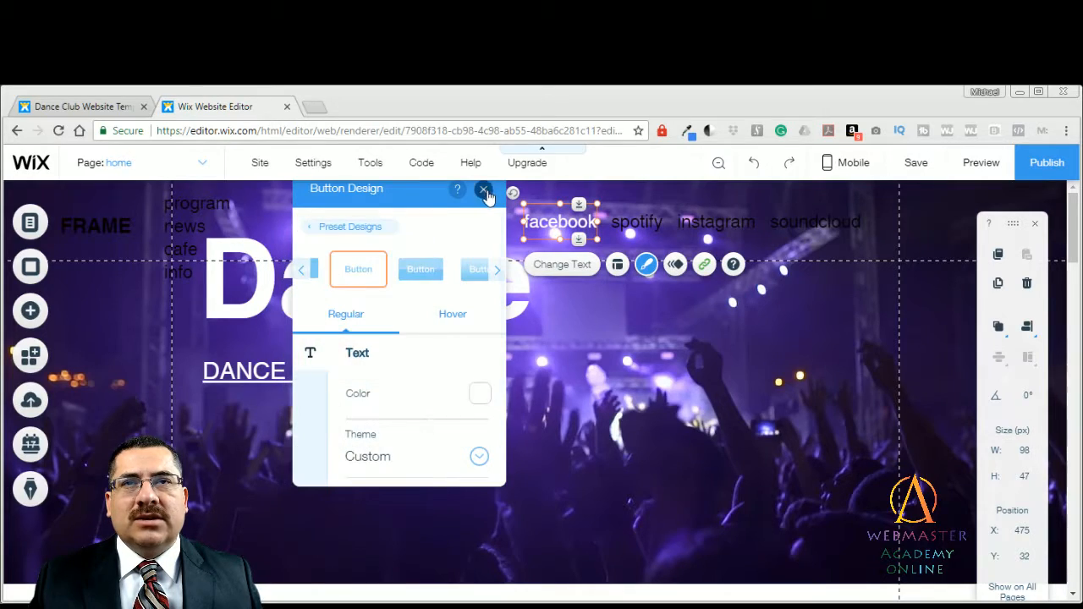
left_click(483, 189)
Step: Preview the home page with the white facebook link over the video, and return to the editor
left_click(694, 446)
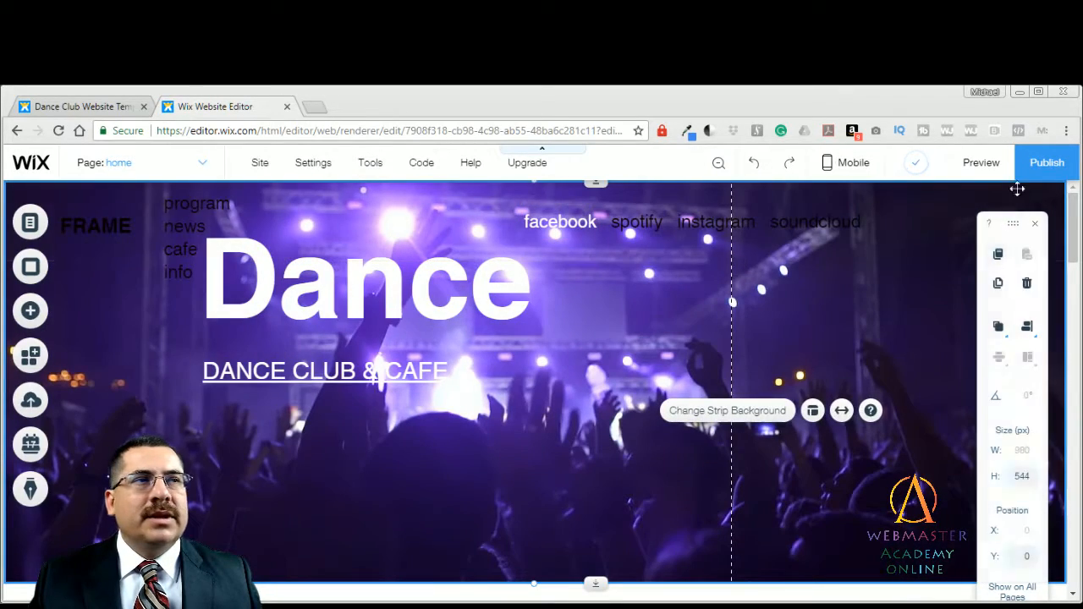
left_click(982, 162)
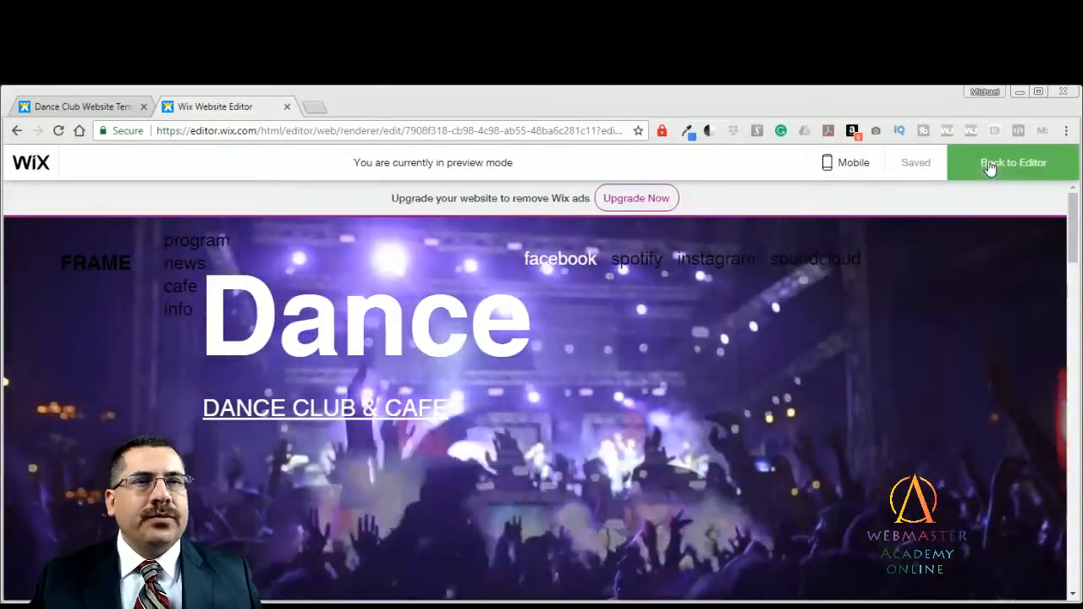
left_click(990, 169)
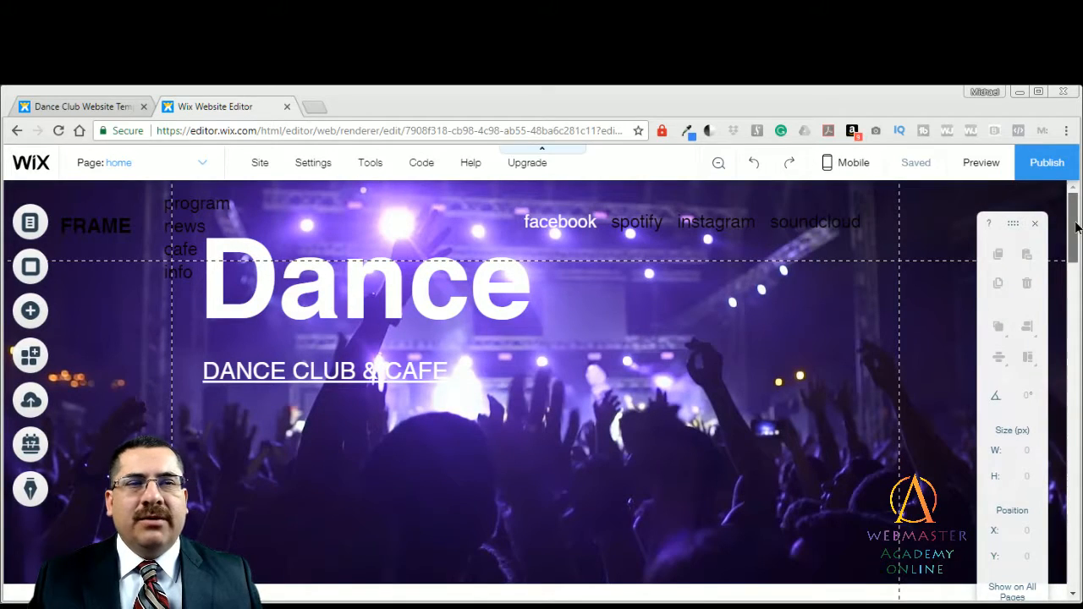
Step: Move the Dance title and the DANCE CLUB & CAFE subtitle down together, below the vertical menu
left_click_drag(1075, 223, 1076, 203)
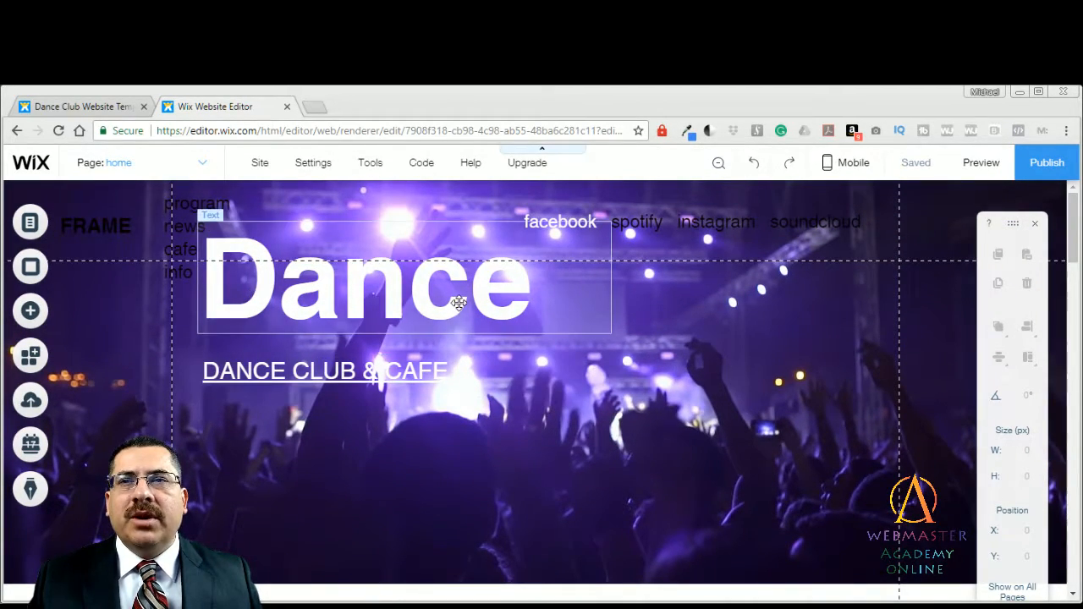
left_click(464, 303)
left_click_drag(477, 223, 468, 292)
left_click(682, 421)
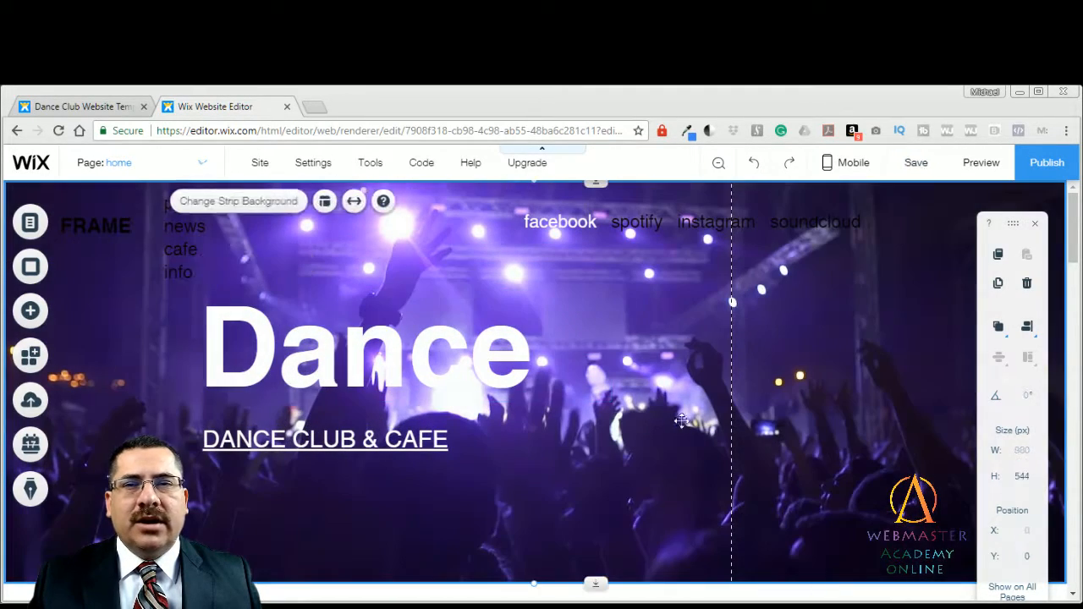
Step: Select the Wix Events gallery below the video strip and open its event management form
left_click_drag(1077, 251, 1078, 301)
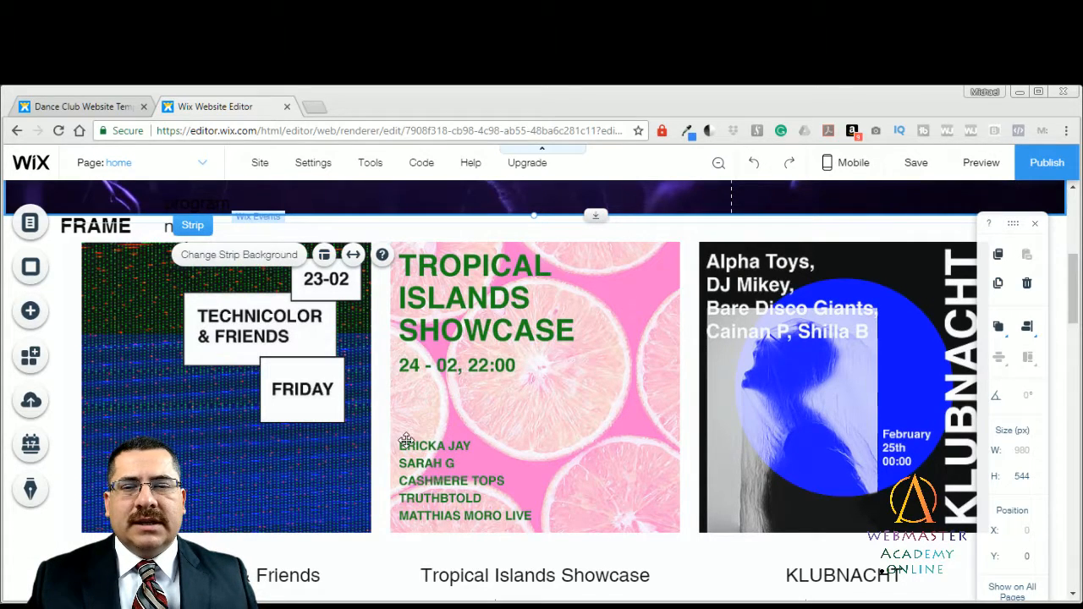
left_click(335, 435)
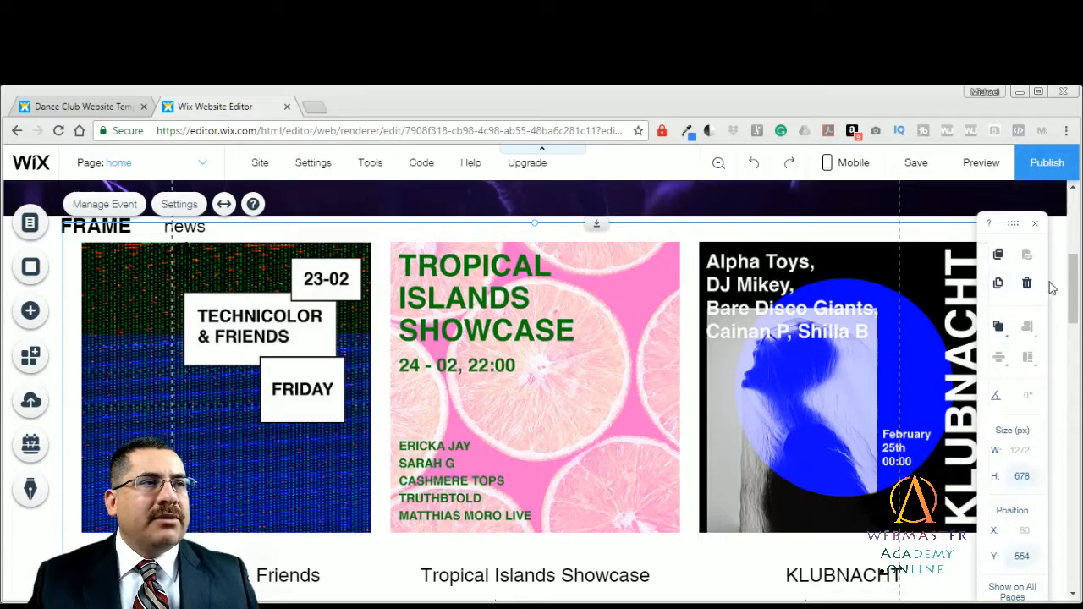
left_click_drag(1073, 279, 1075, 284)
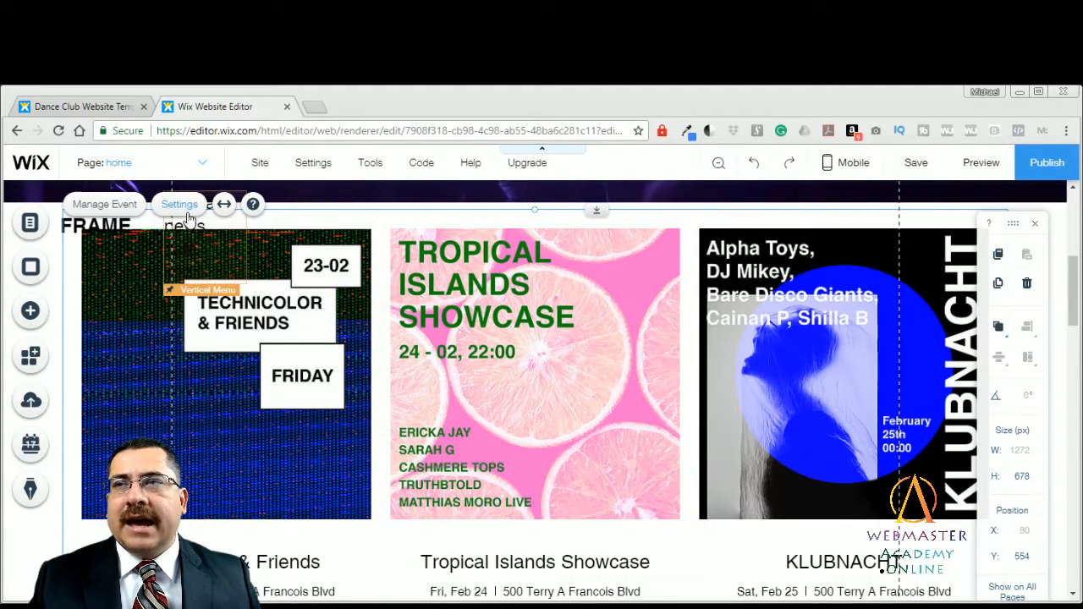
left_click(104, 205)
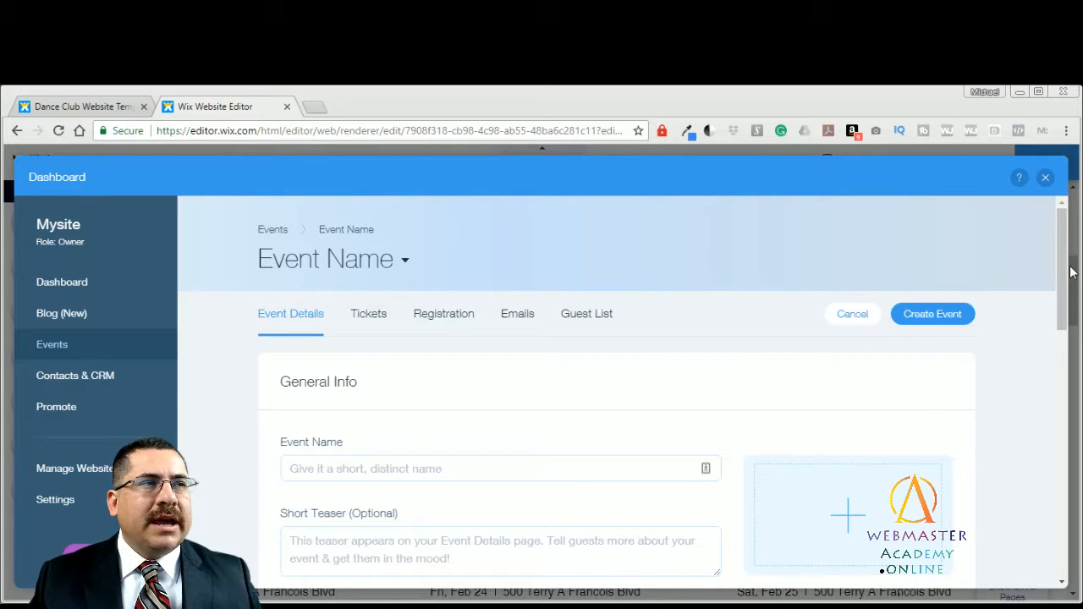
Step: Examine the new event form's general info, date and time, location, and event description sections
scroll(1065, 270, "down", 1)
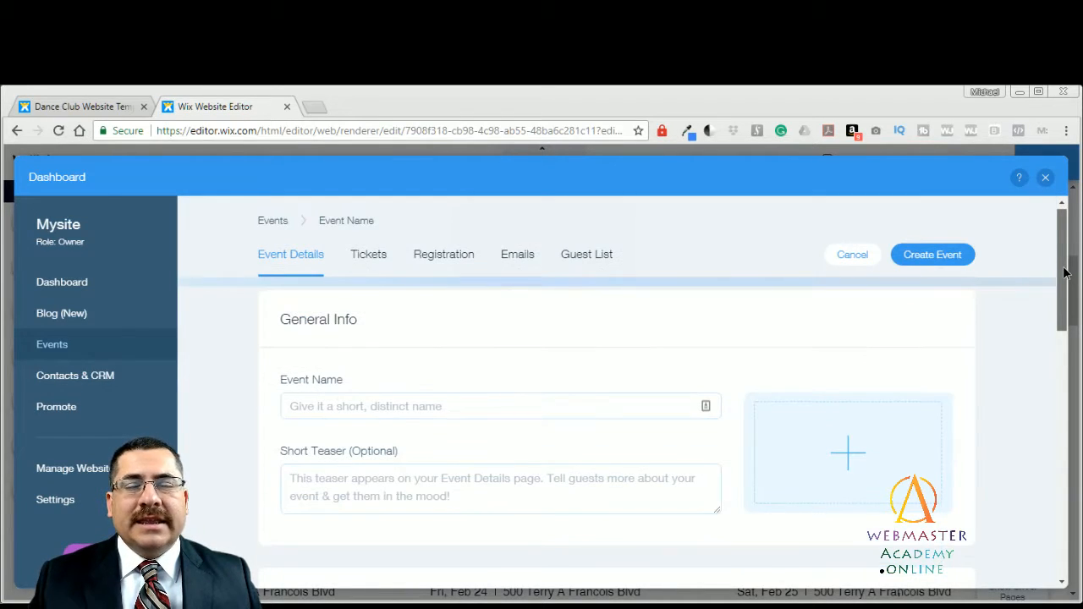
scroll(1067, 264, "up", 1)
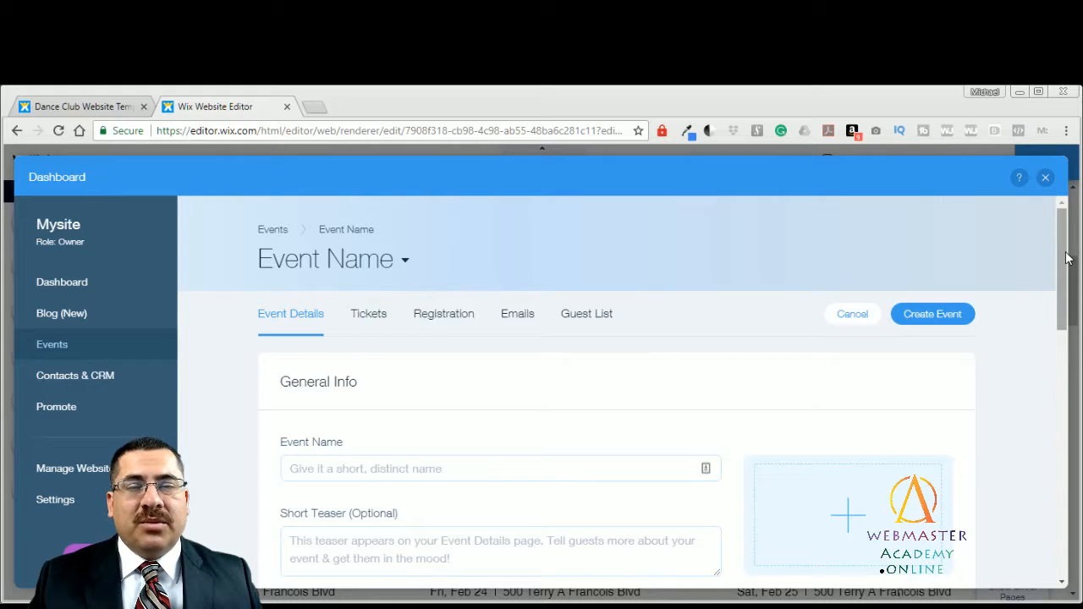
left_click_drag(1066, 258, 1059, 285)
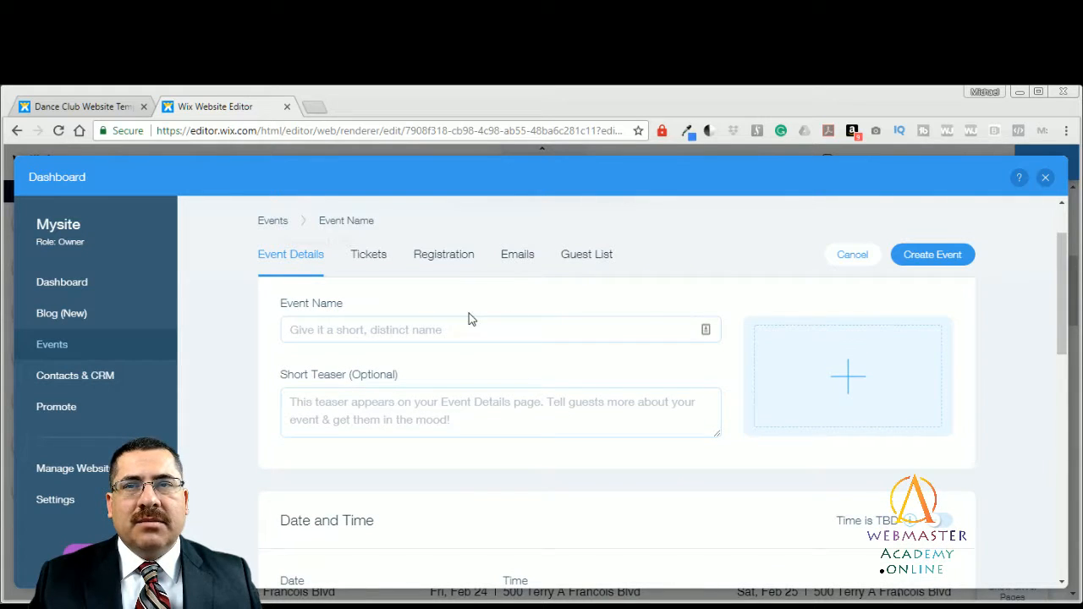
left_click(447, 330)
left_click(459, 403)
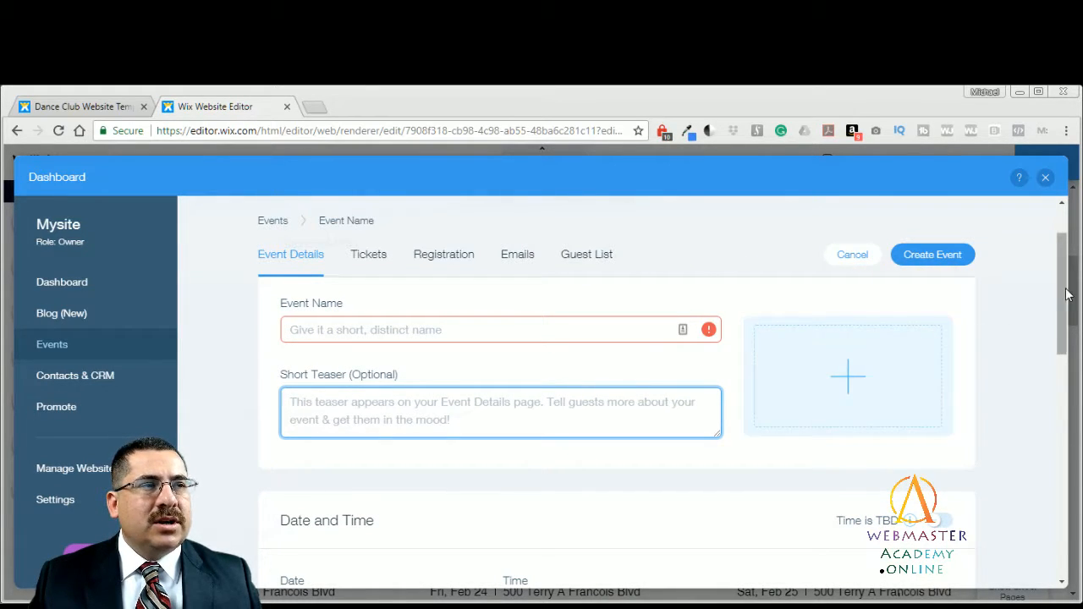
scroll(1057, 364, "down", 3)
scroll(1056, 364, "down", 2)
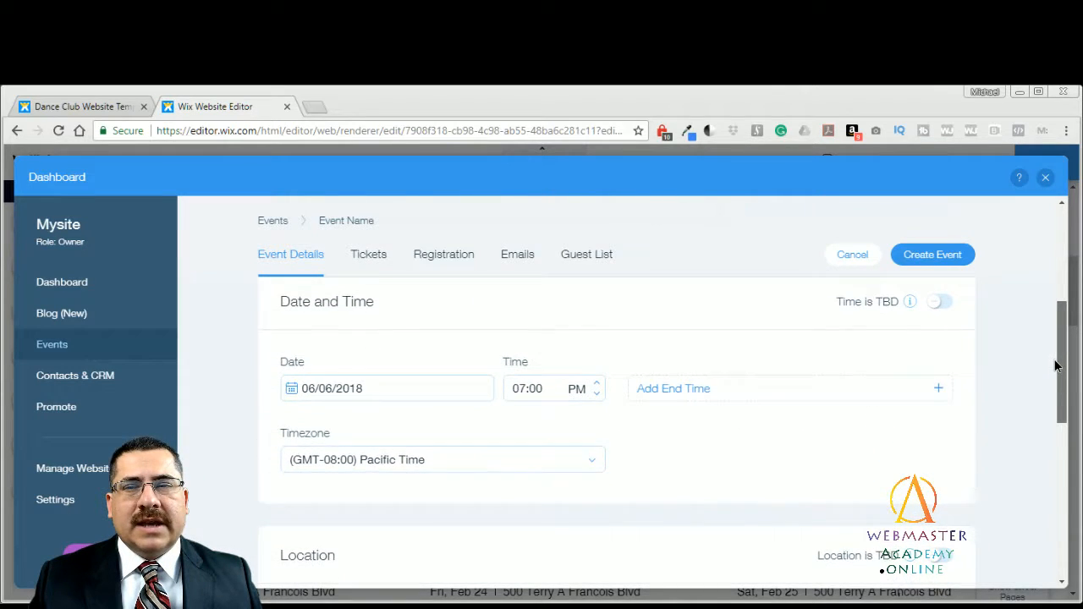
scroll(1044, 390, "down", 3)
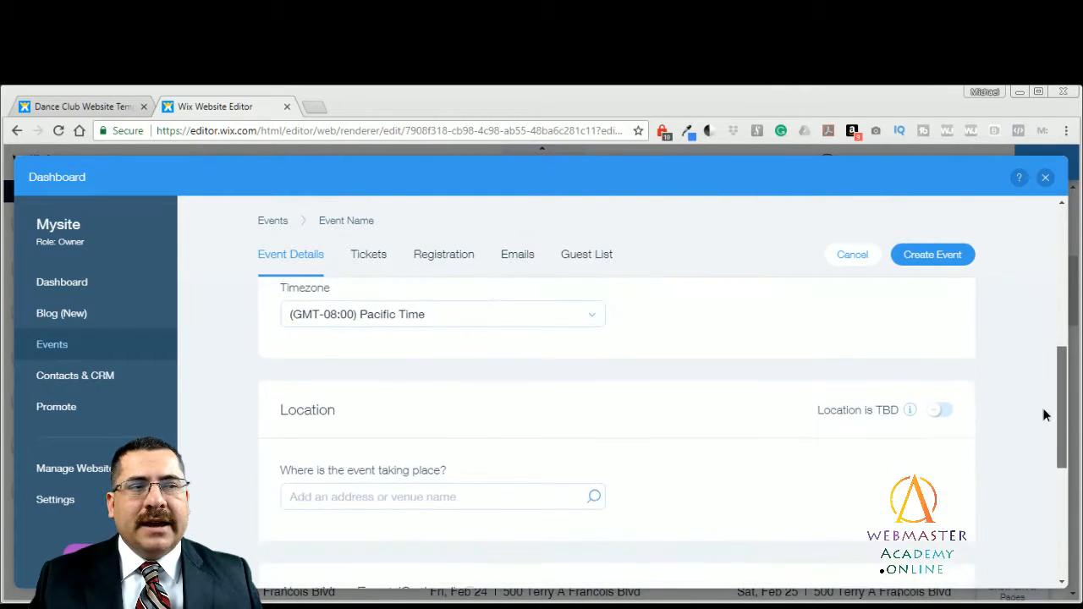
scroll(1034, 465, "down", 2)
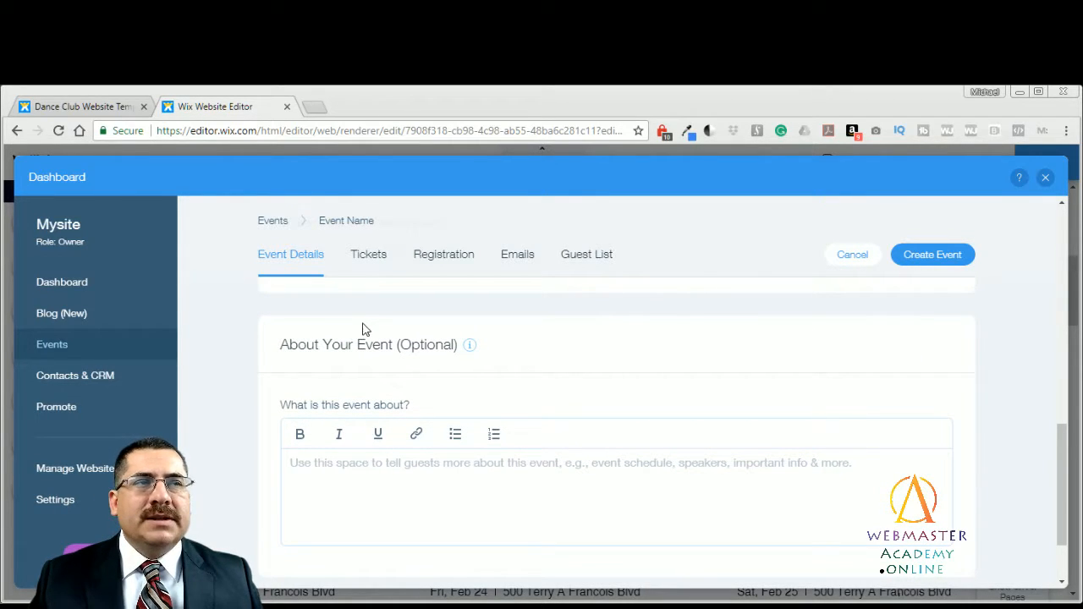
Step: View the new event's Tickets section, close the dashboard, and check the events gallery's settings
left_click(375, 254)
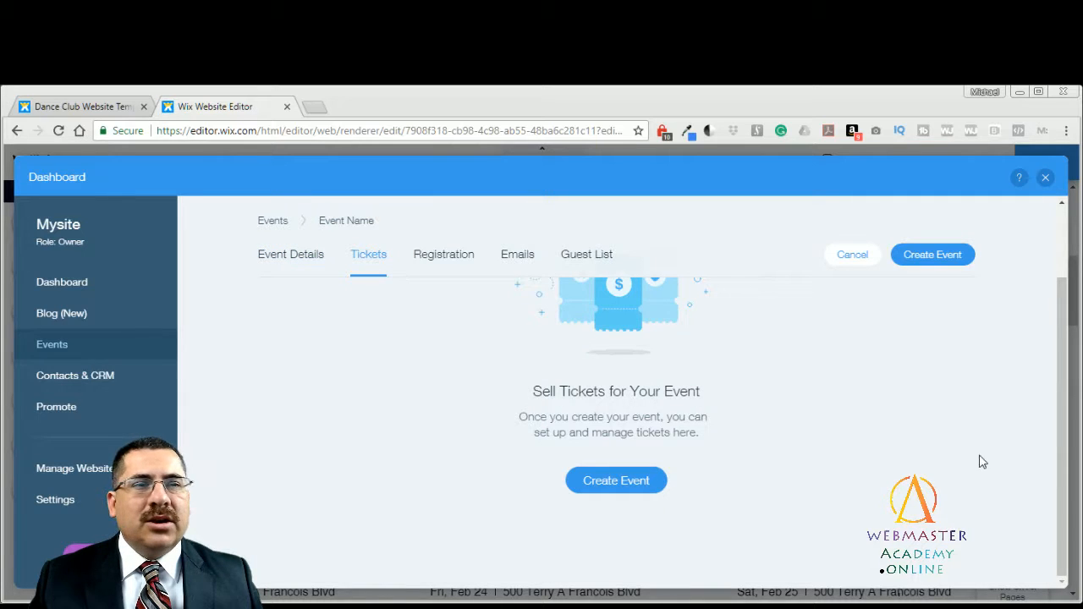
left_click_drag(1066, 376, 1068, 333)
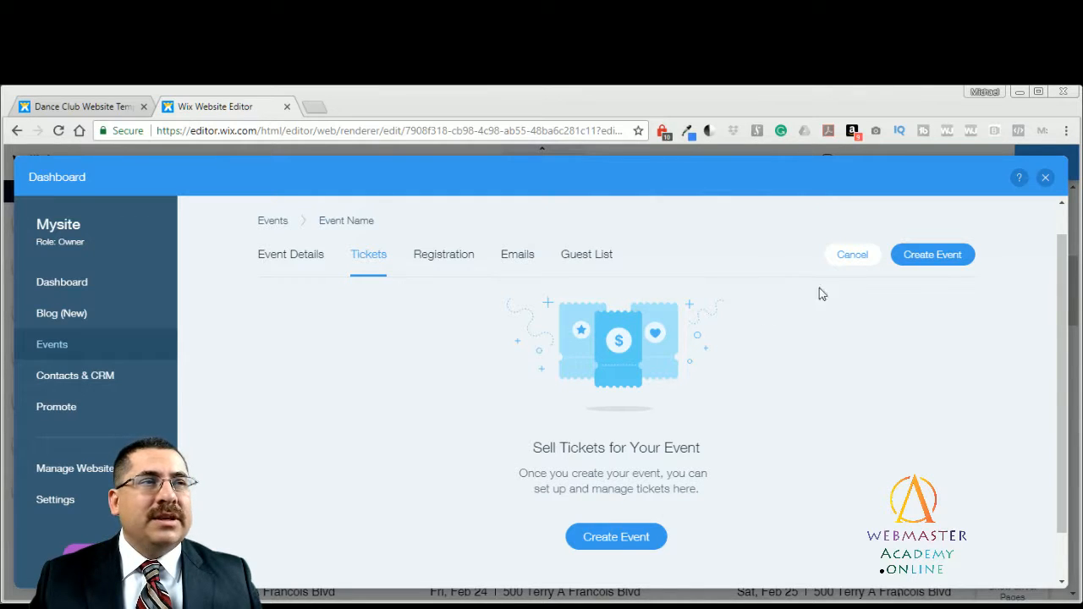
left_click(1048, 180)
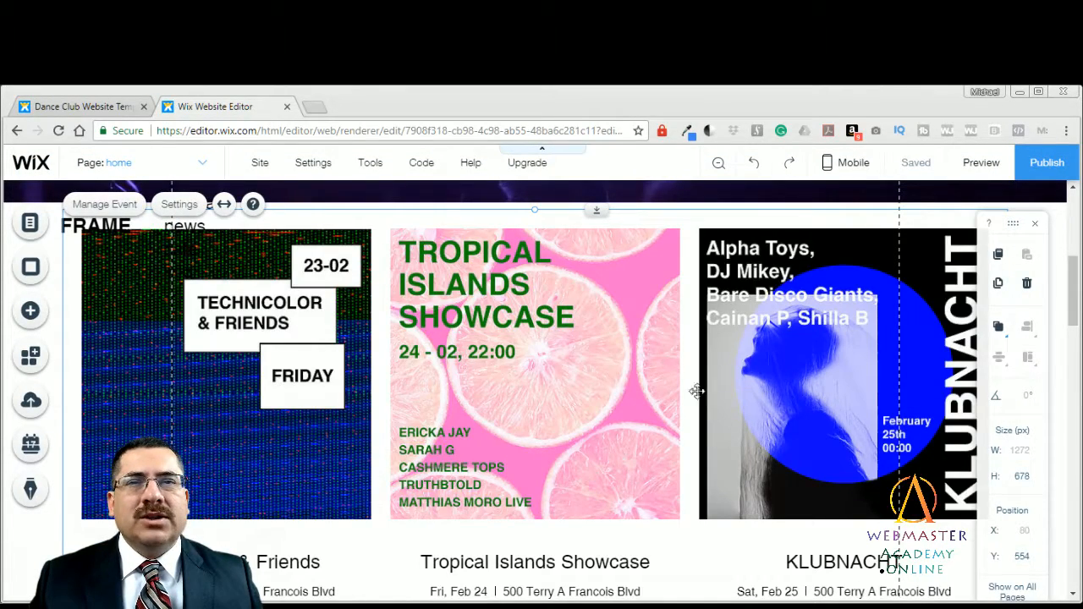
left_click(186, 208)
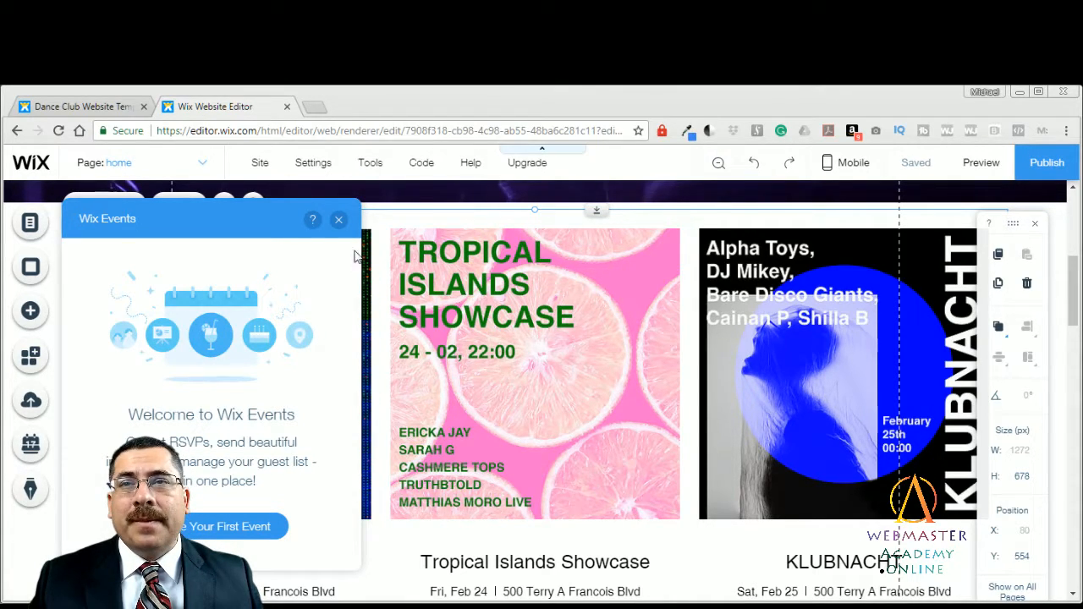
left_click(340, 222)
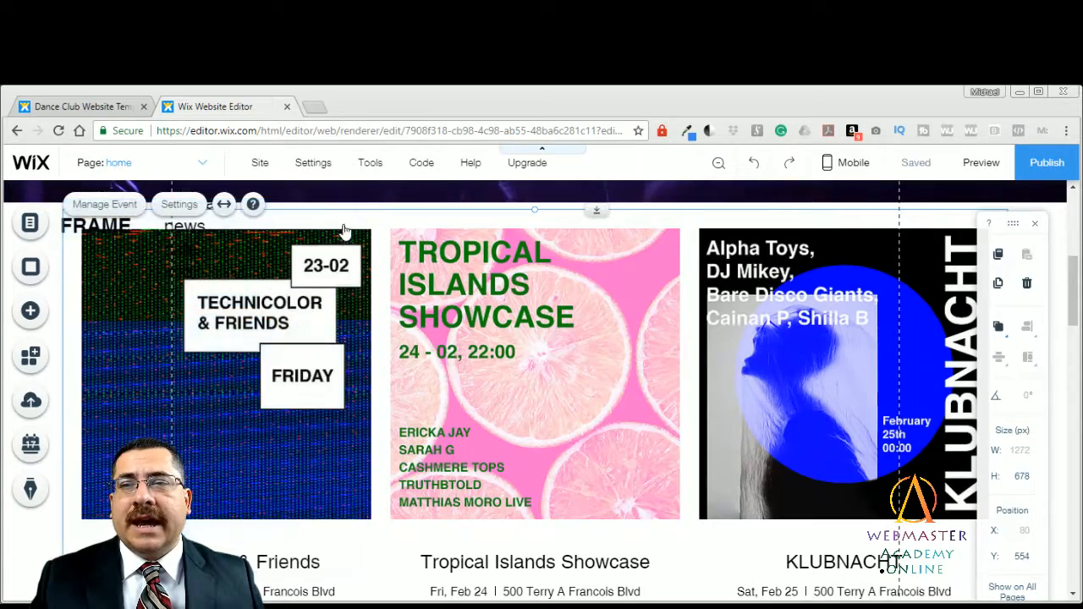
Step: Select the Custom Feed in the NEWS section and review its display and layout settings
left_click_drag(1073, 279, 1067, 366)
left_click(670, 423)
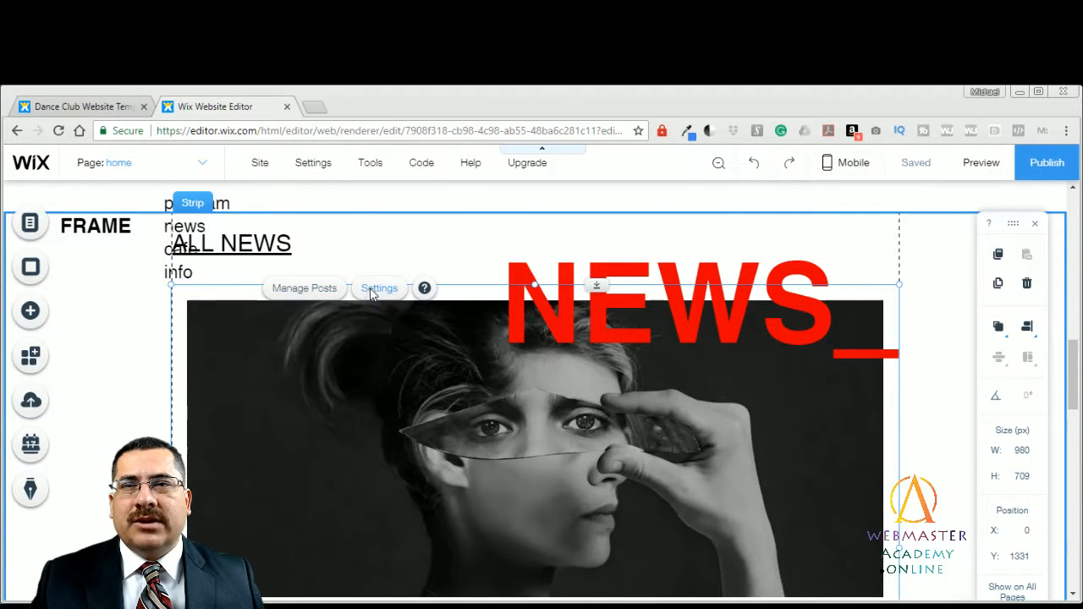
left_click(377, 289)
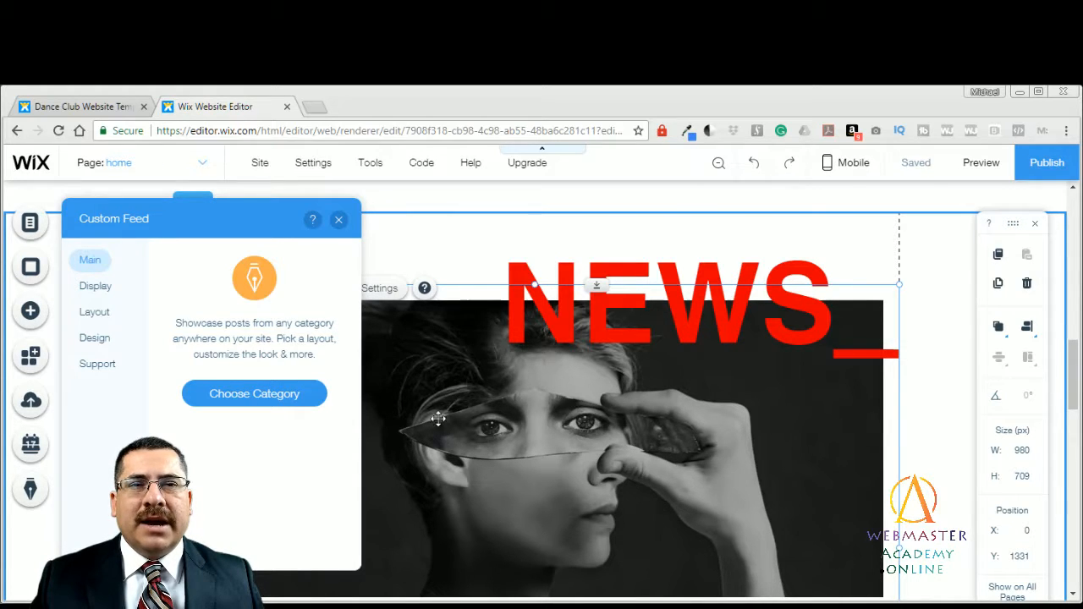
left_click(109, 292)
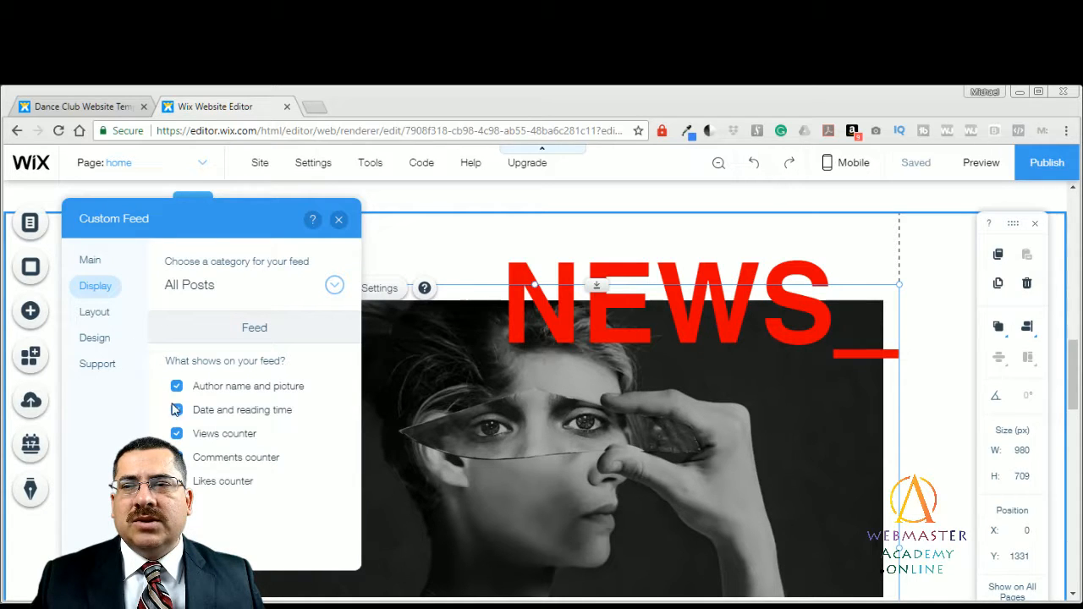
left_click(95, 313)
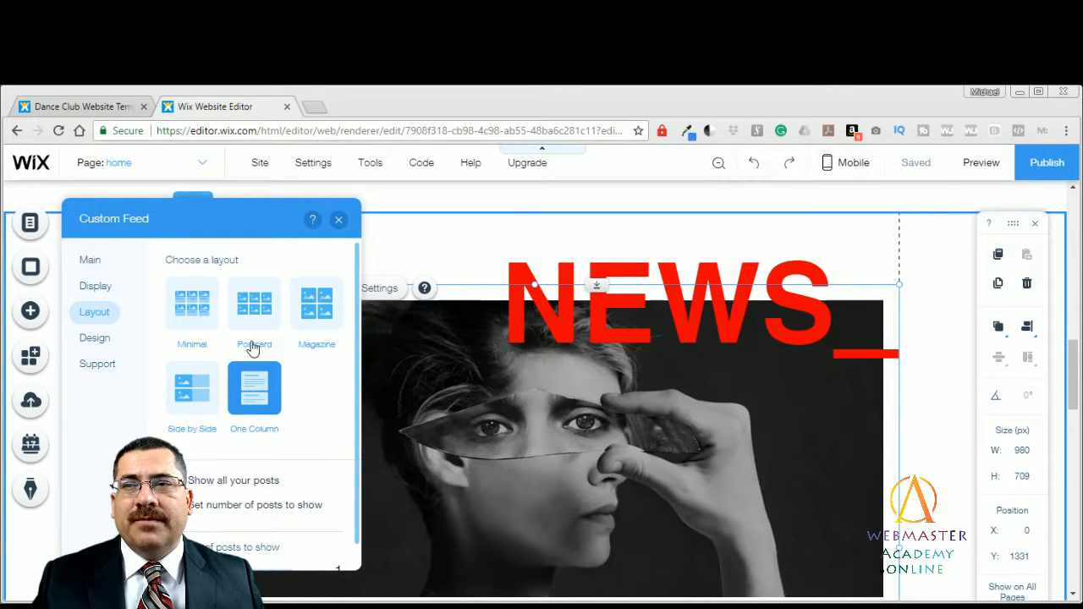
Step: Try the Side by Side layout for the news feed, return it to One Column, and check the number of posts to show
left_click(196, 387)
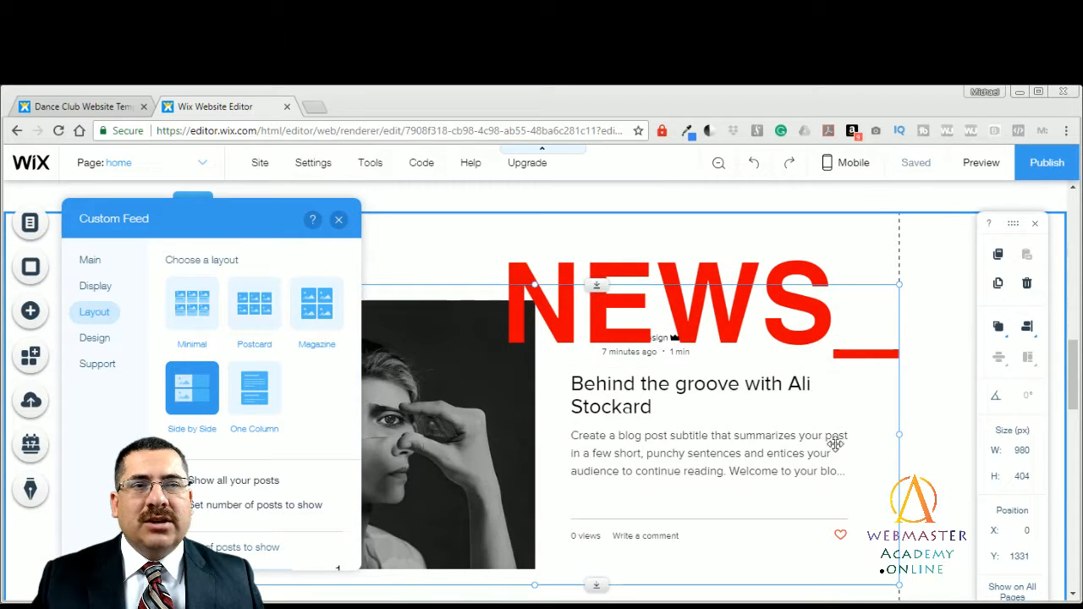
left_click(273, 397)
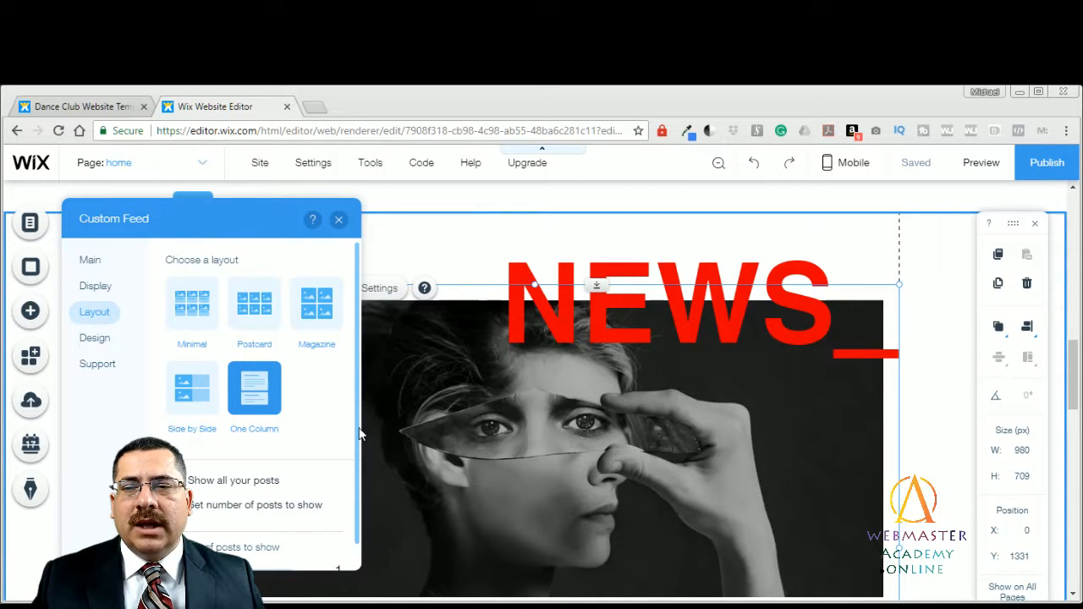
scroll(360, 474, "down", 1)
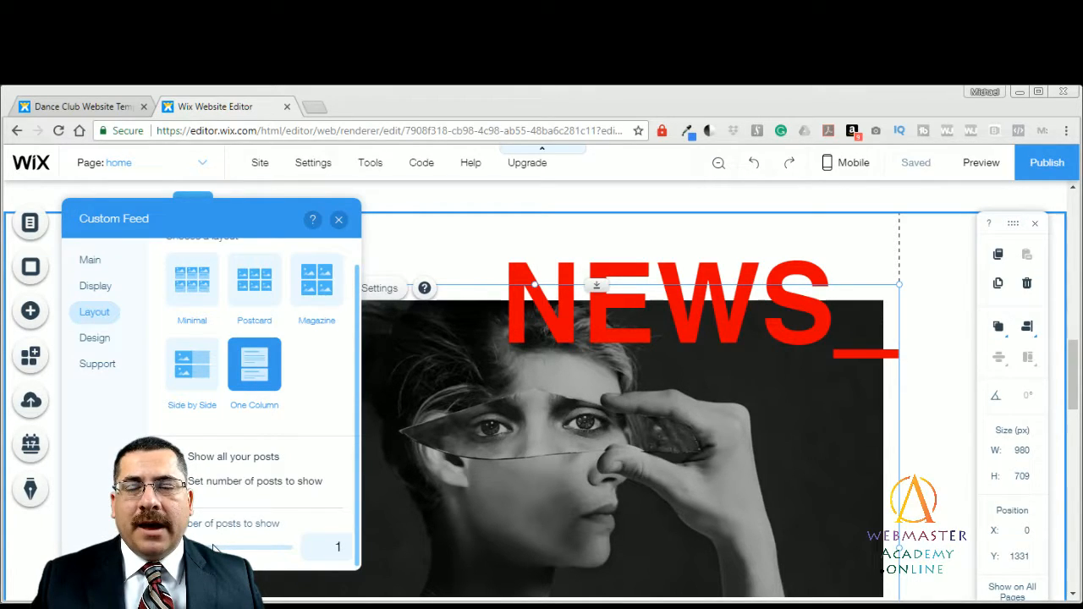
mouse_move(172, 548)
left_mouse_down()
mouse_move(188, 548)
mouse_move(172, 549)
left_mouse_up()
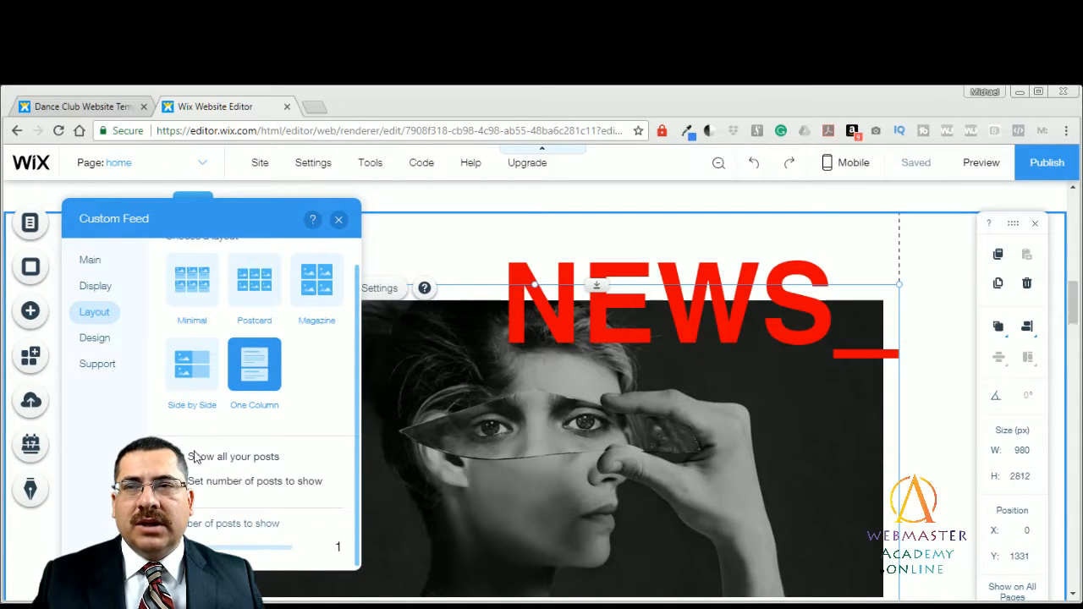
left_click(339, 219)
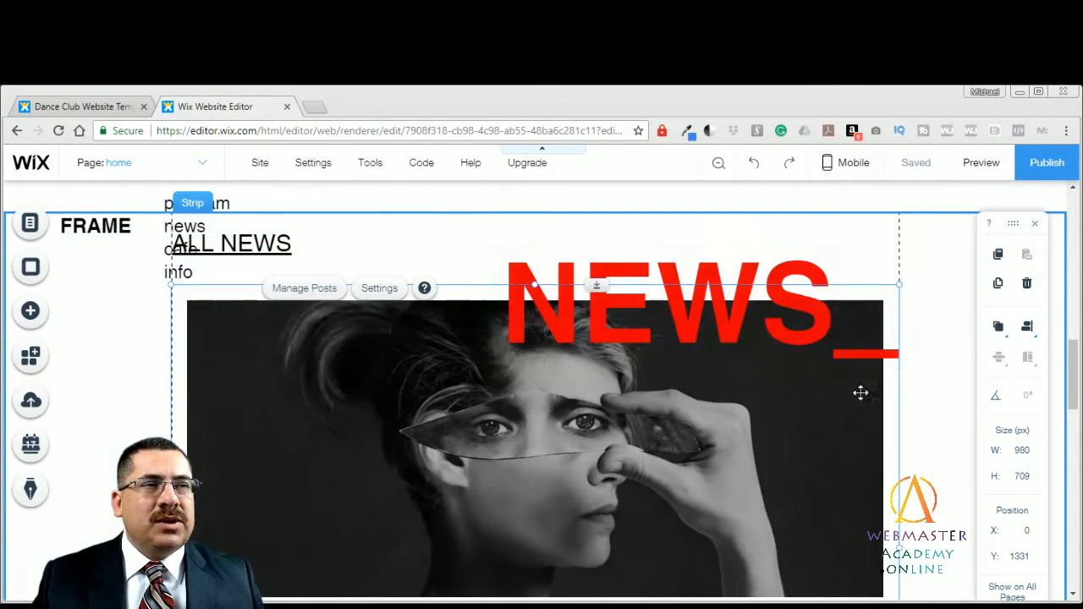
Step: Look over the NEWS strip and its surroundings, and select the CAFE strip further down the page
left_click(917, 400)
scroll(726, 474, "up", 2)
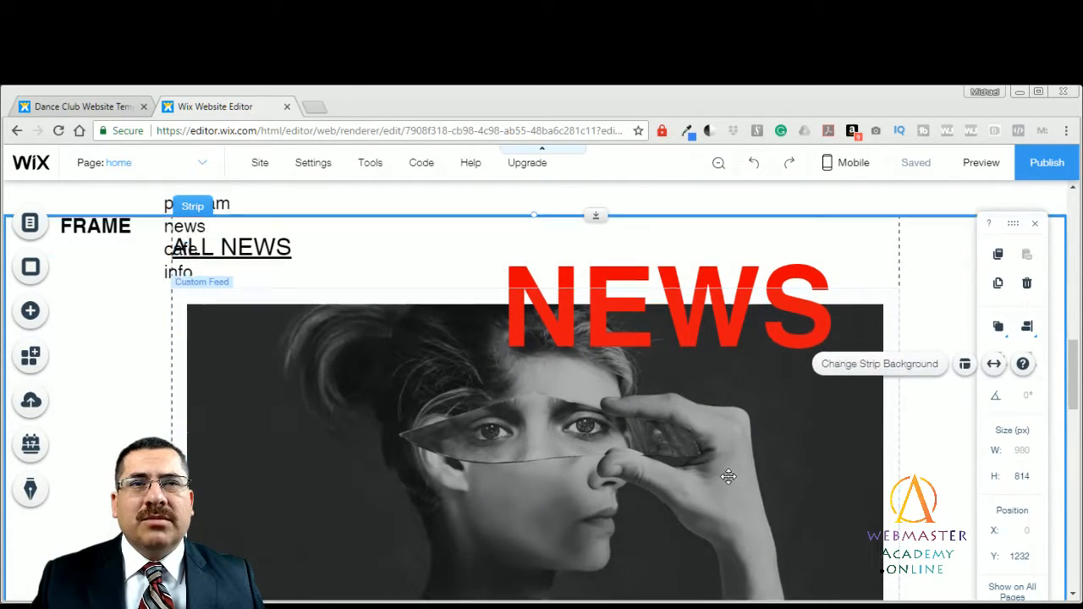
scroll(728, 479, "up", 1)
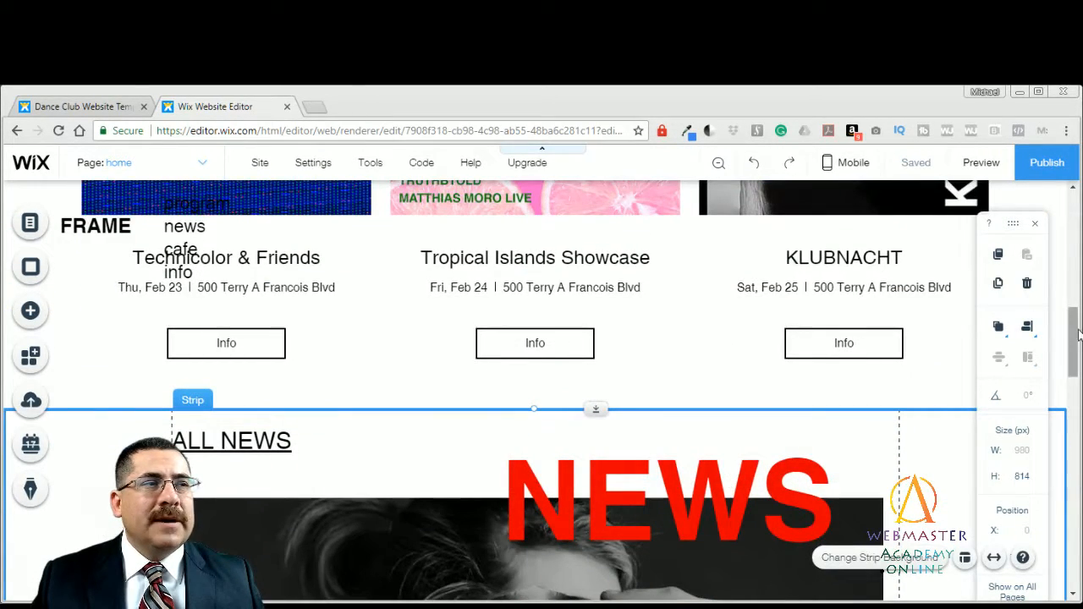
left_click_drag(1073, 332, 1072, 482)
left_click(505, 454)
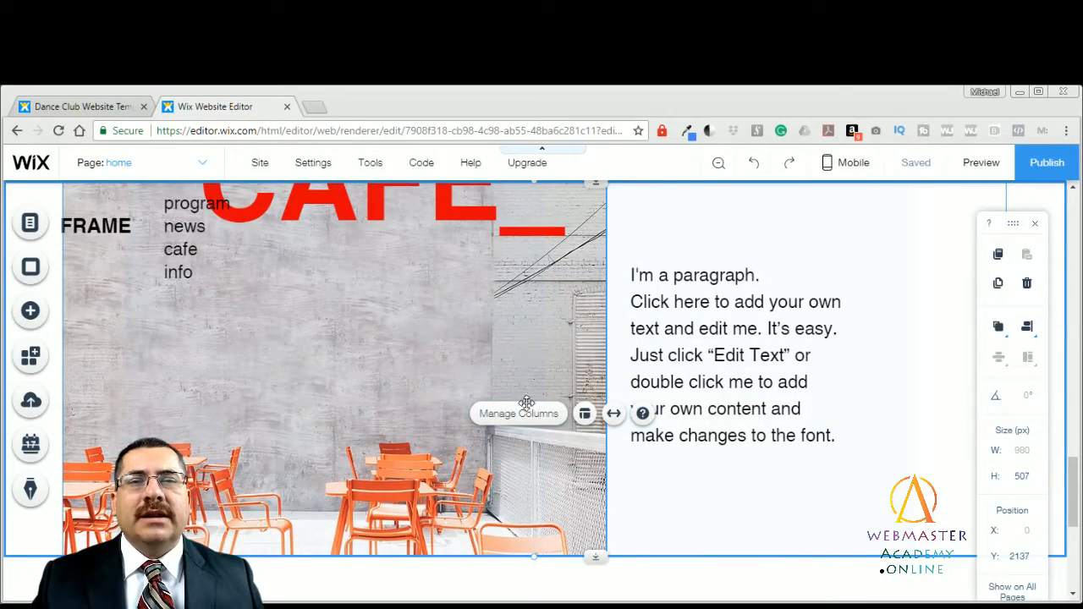
scroll(771, 385, "up", 1)
scroll(771, 385, "up", 1)
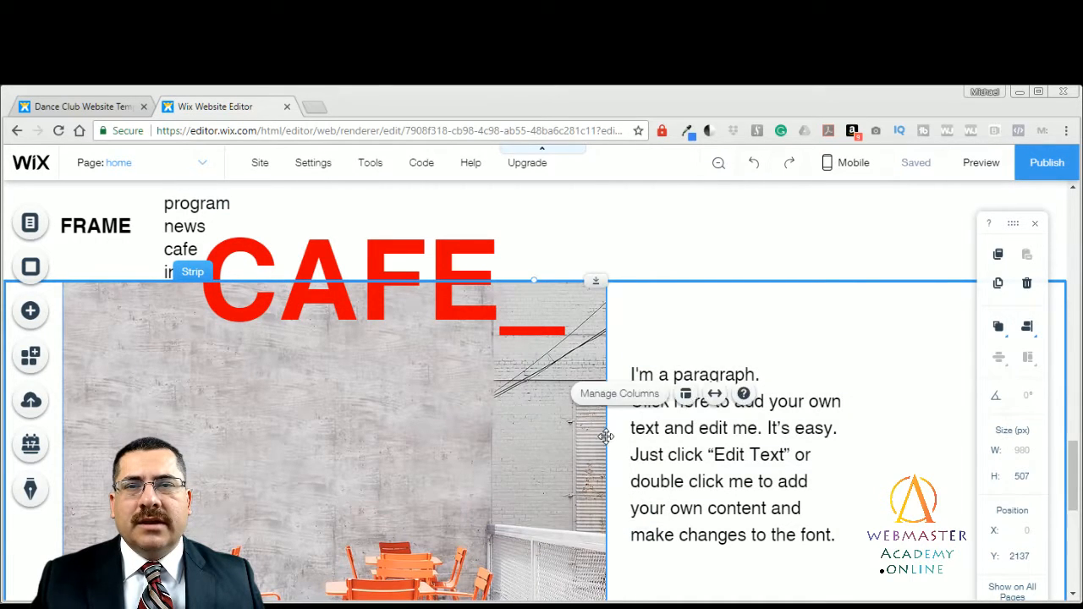
Step: Select the CAFE strip's picture column and browse the free Wix Architecture & Interiors images for its background
left_click(446, 393)
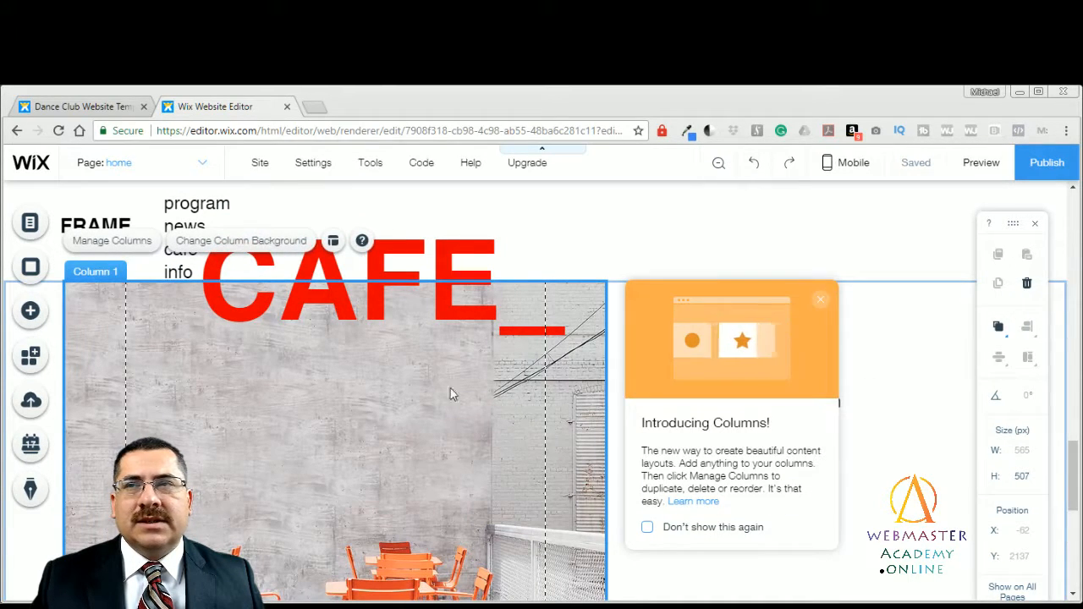
left_click(253, 252)
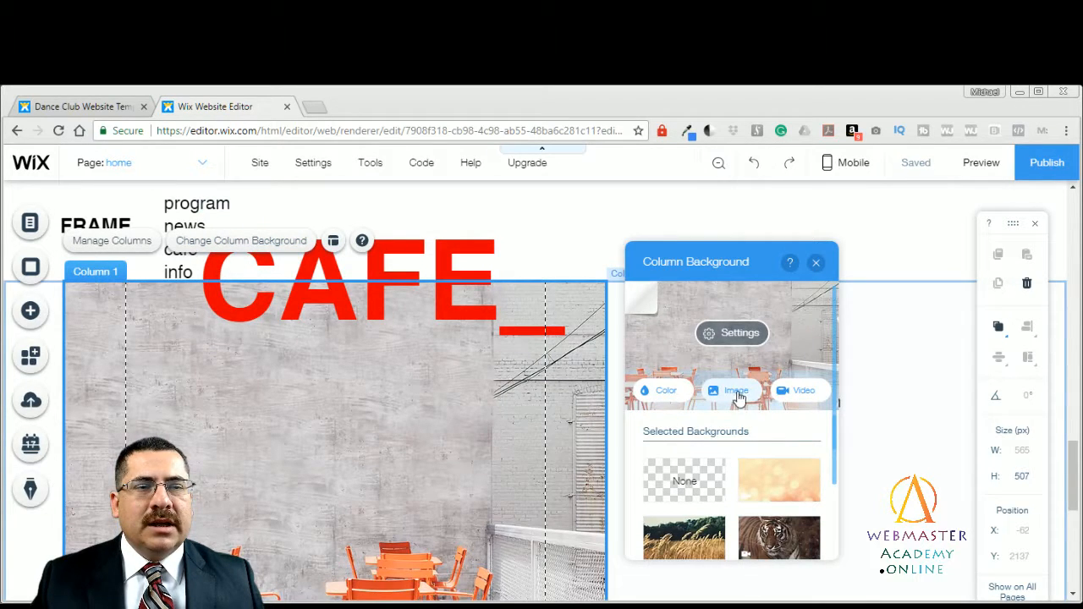
left_click(738, 400)
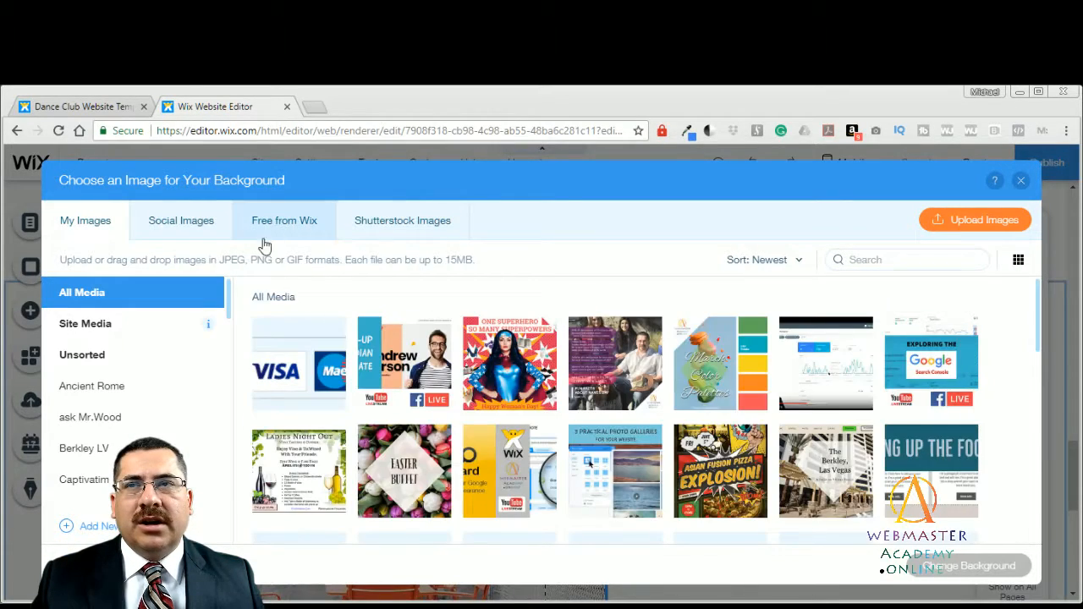
left_click(285, 227)
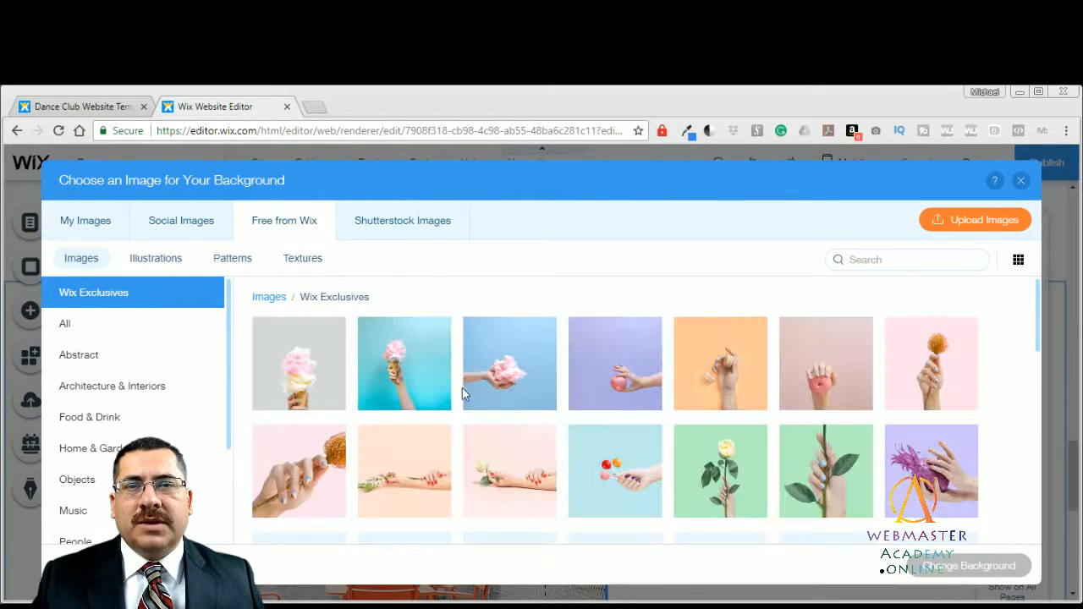
left_click(116, 386)
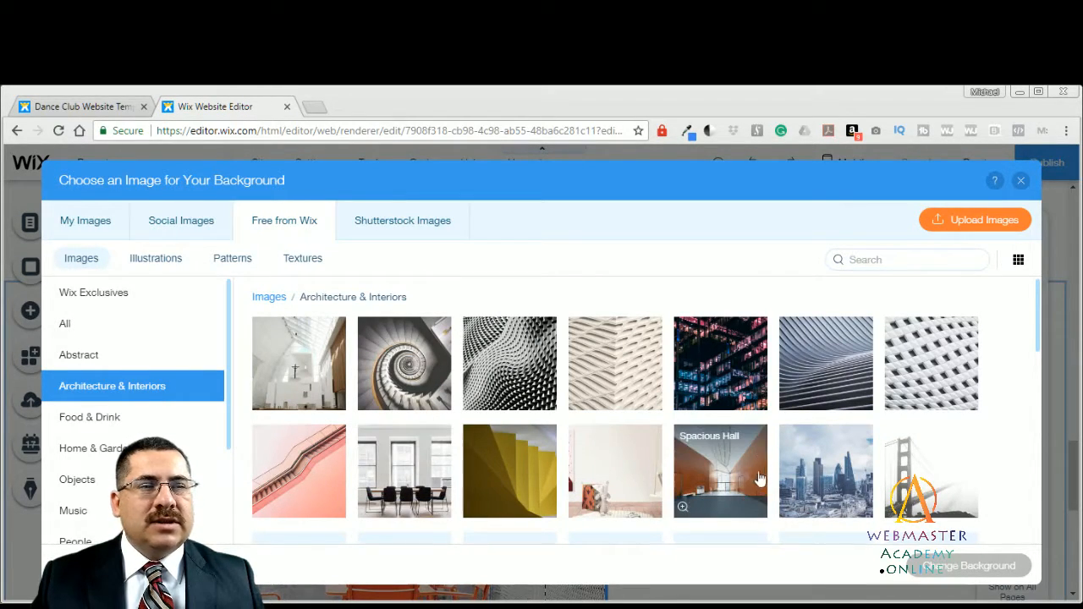
Step: Set the picture of hanging light bulbs and a framed chalkboard as the CAFE picture column's background
left_click(749, 386)
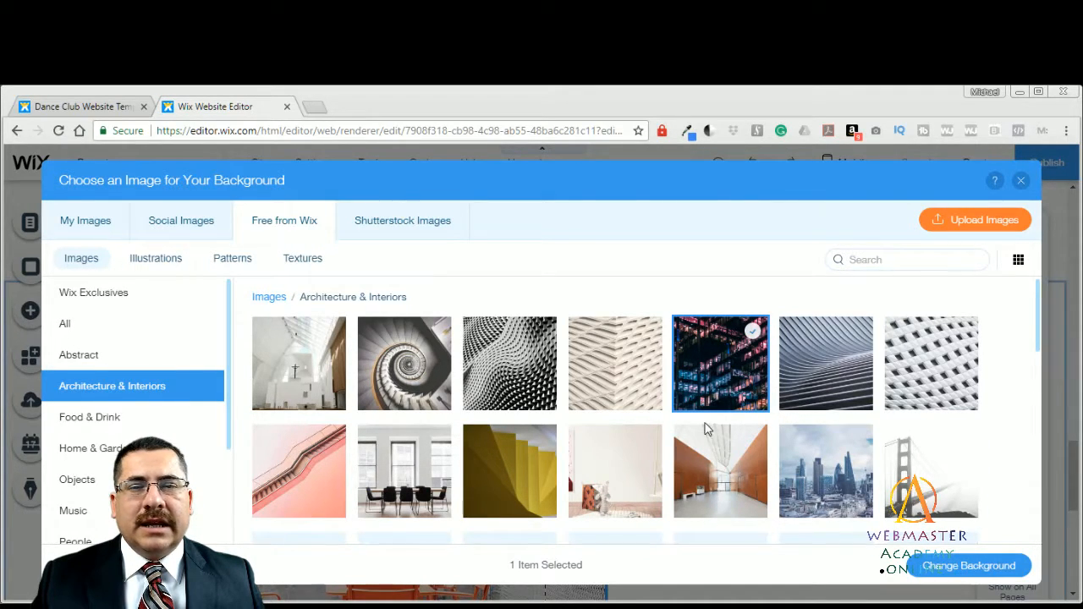
scroll(740, 443, "down", 3)
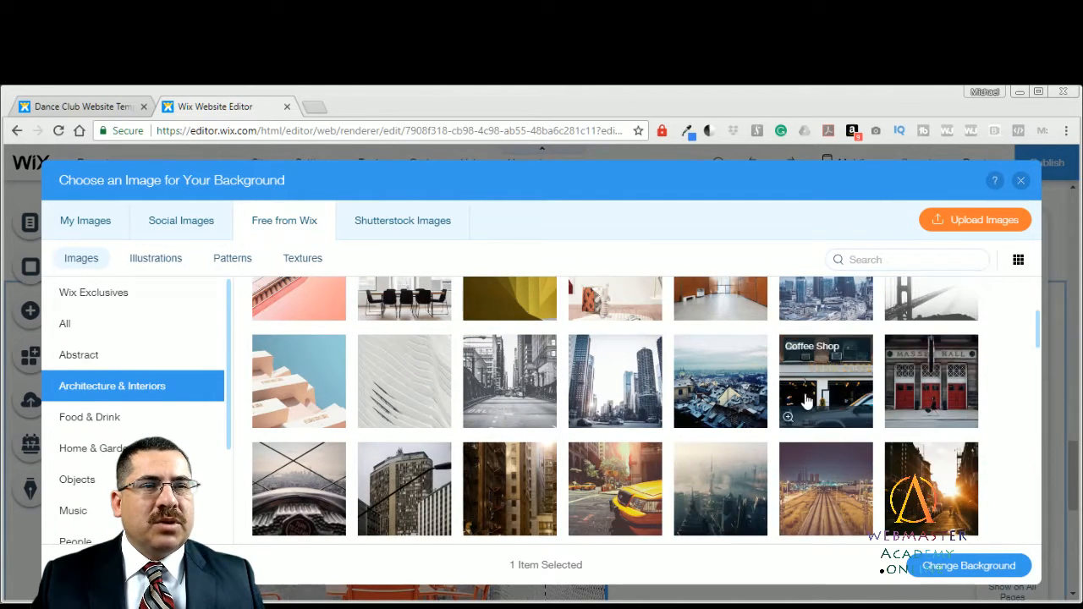
scroll(926, 402, "down", 1)
scroll(769, 438, "up", 1)
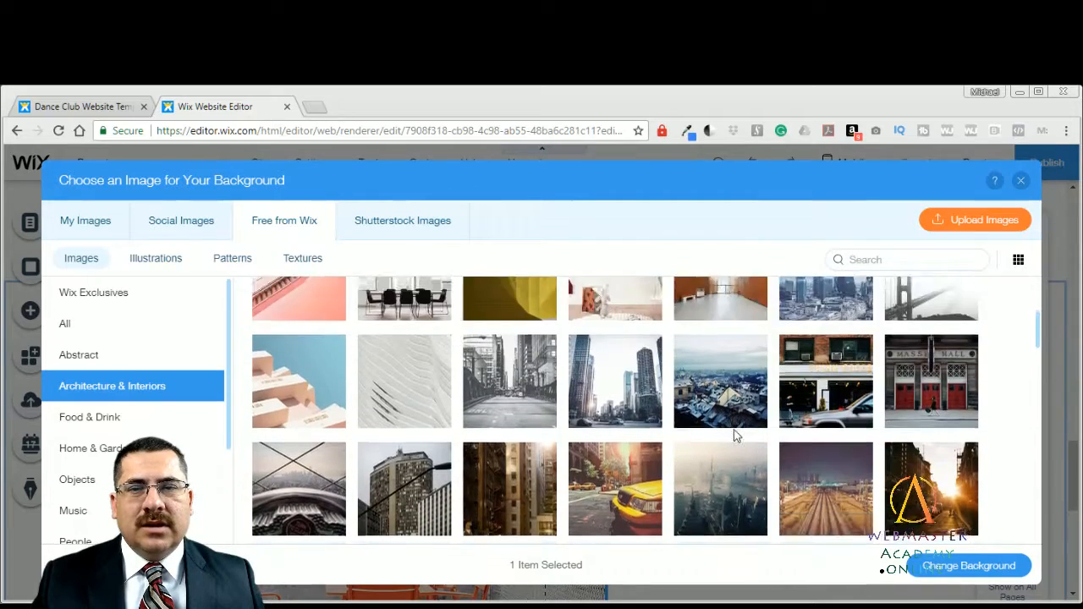
scroll(734, 436, "down", 1)
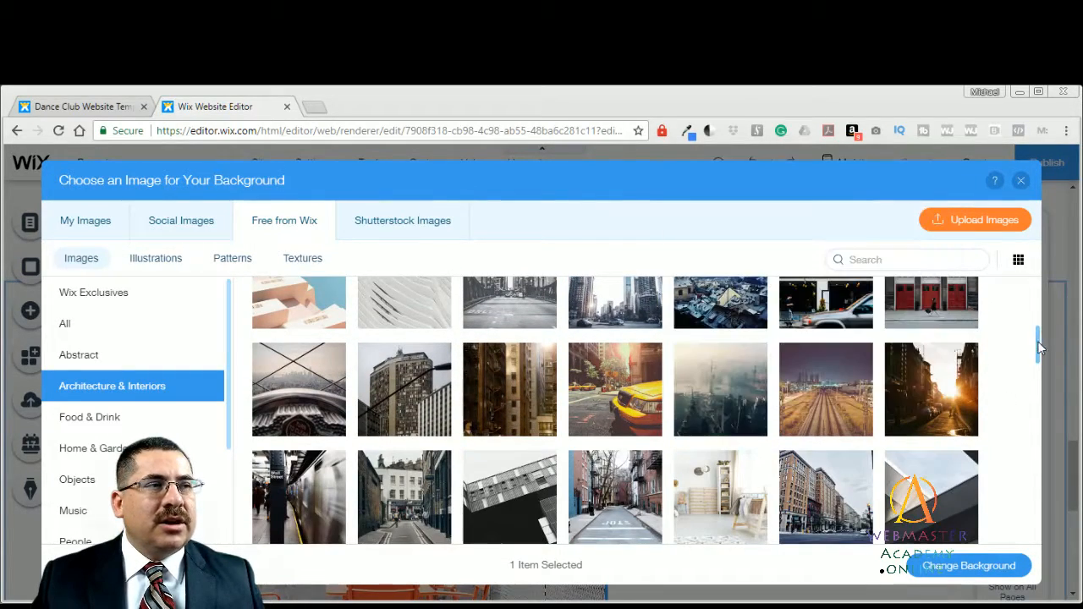
left_click_drag(1039, 349, 1039, 387)
mouse_move(834, 408)
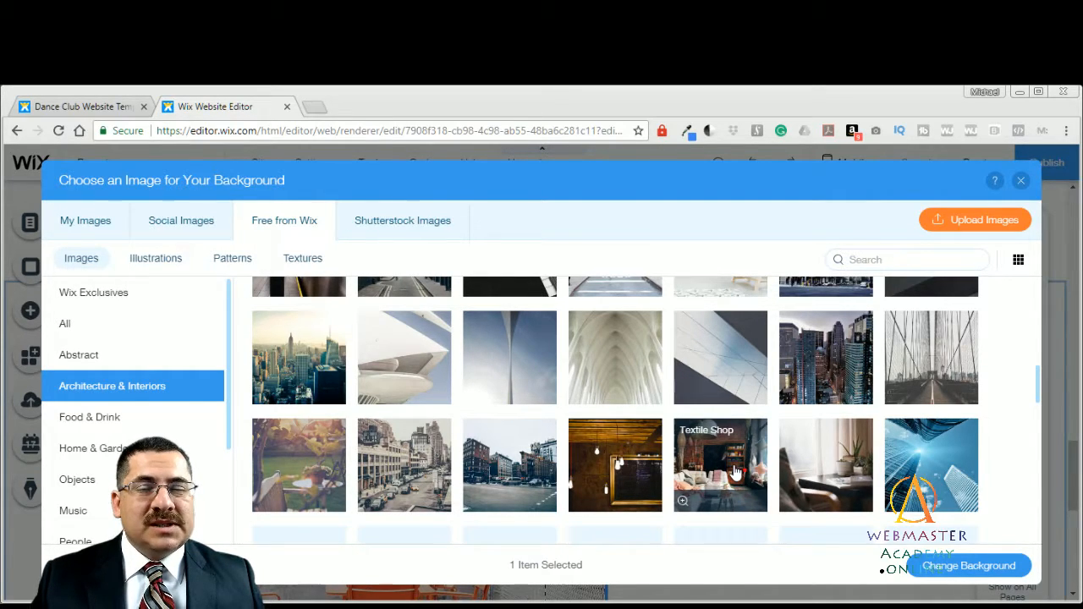
left_click(633, 476)
left_click(953, 571)
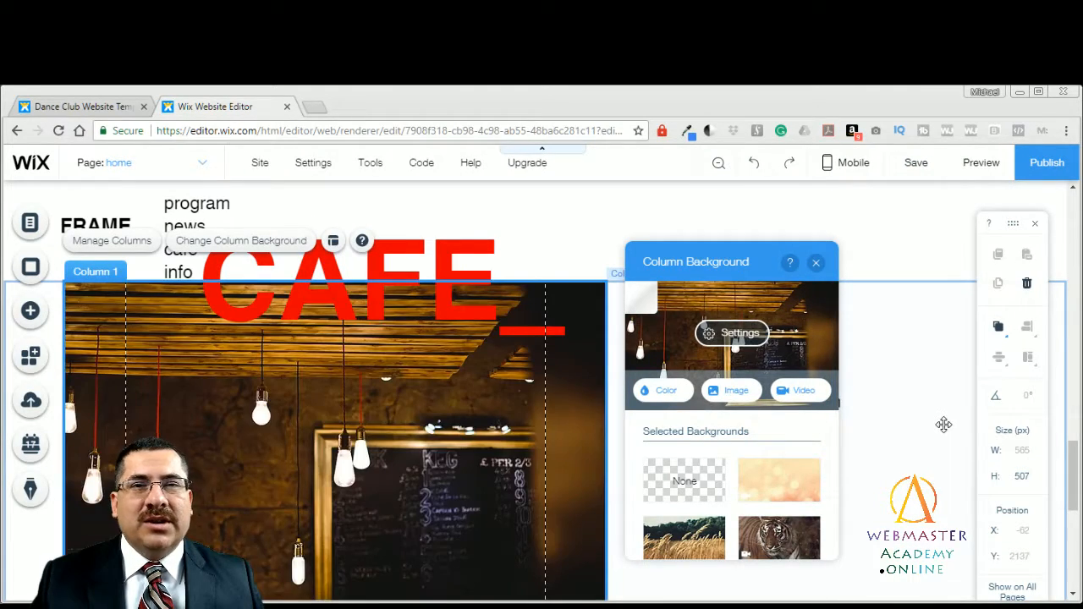
left_click_drag(1074, 449, 1077, 465)
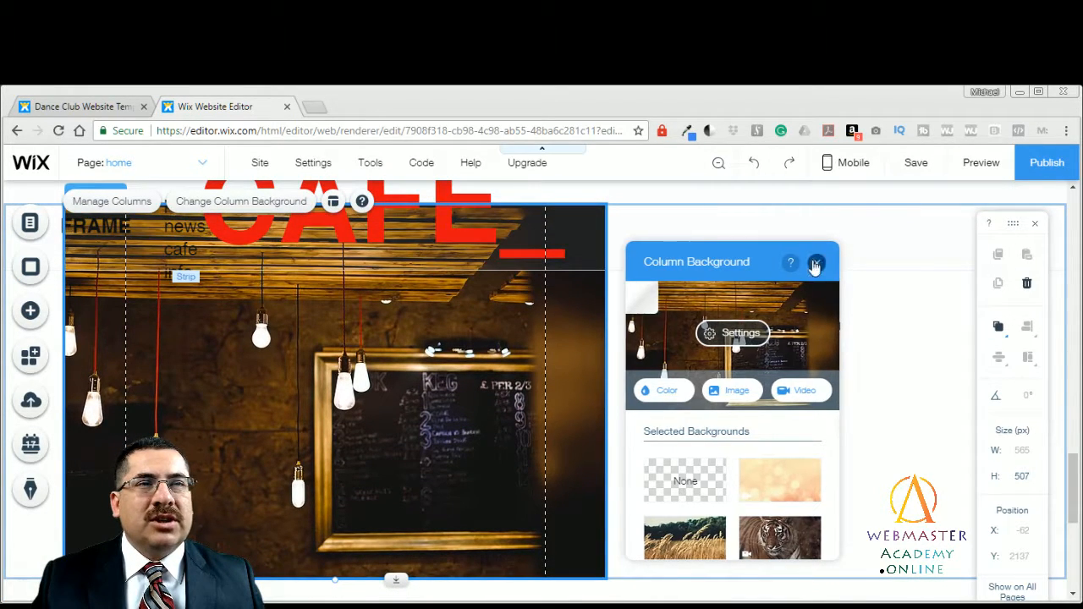
left_click(816, 263)
Step: Select the CAFE strip's paragraph column and open its column management options
left_click(775, 367)
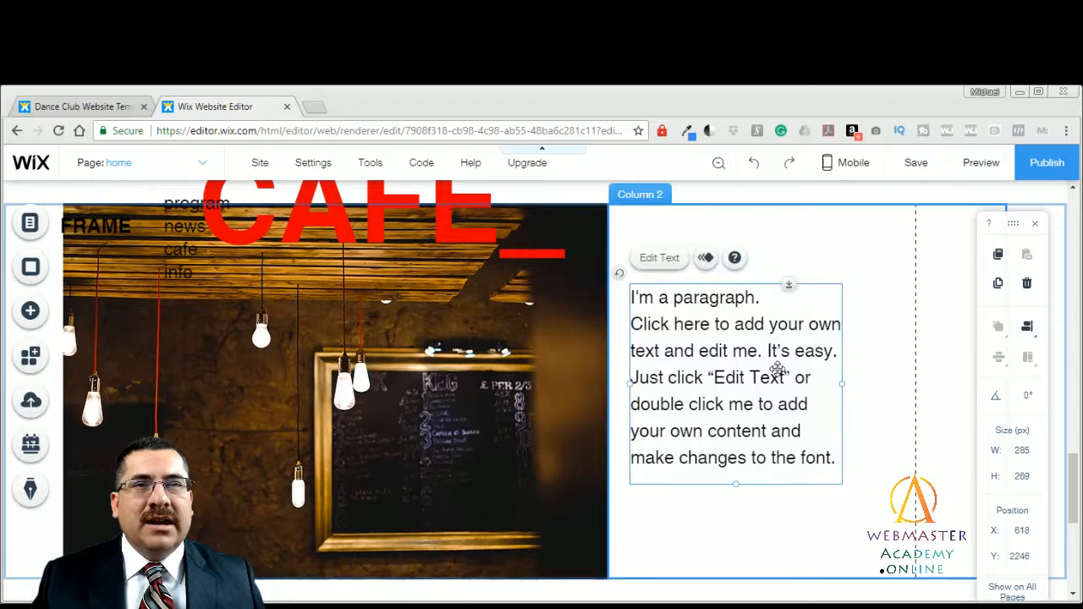
left_click(895, 401)
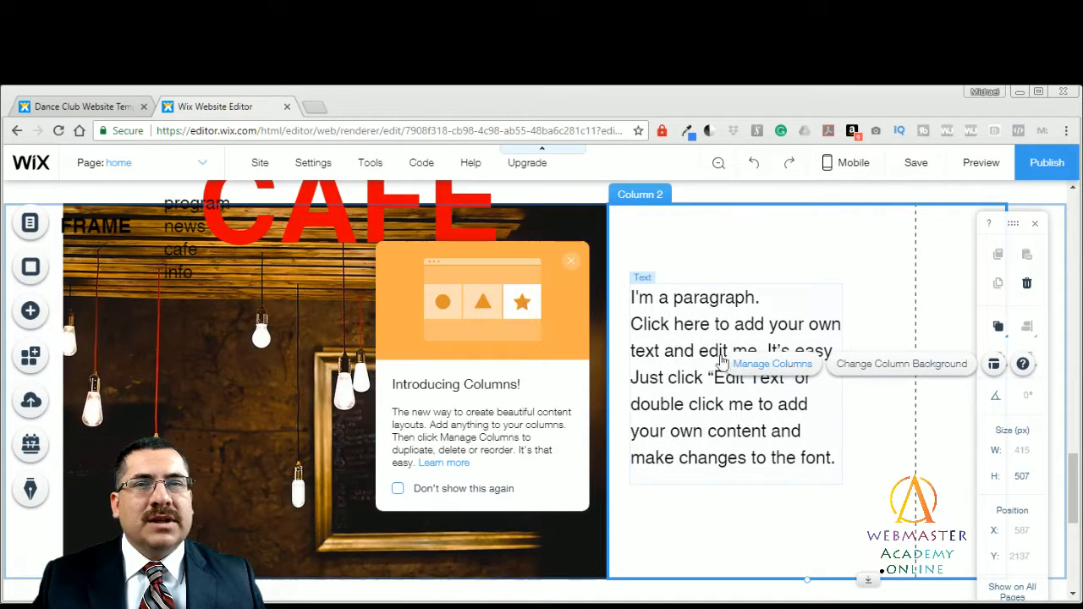
left_click(569, 265)
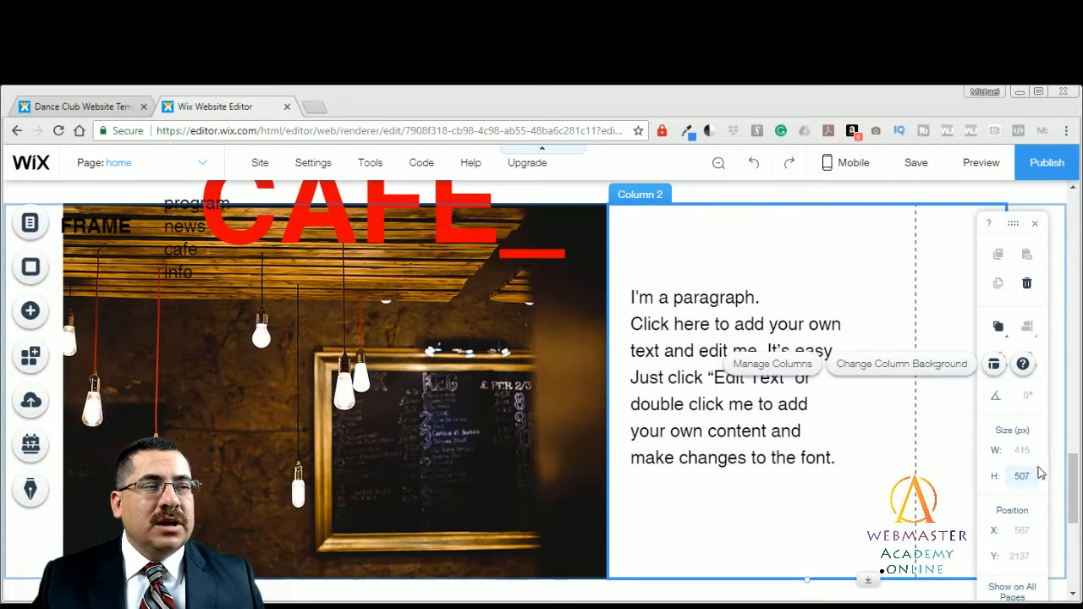
mouse_move(1076, 474)
left_mouse_down()
mouse_move(1078, 455)
mouse_move(1079, 551)
mouse_move(1079, 490)
left_mouse_up()
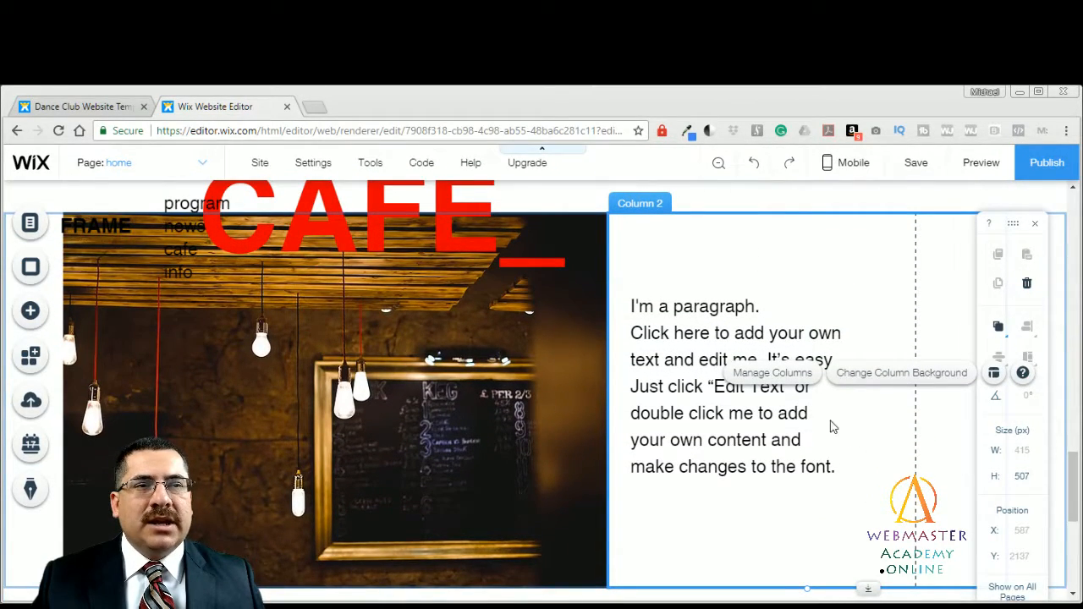
left_click(764, 377)
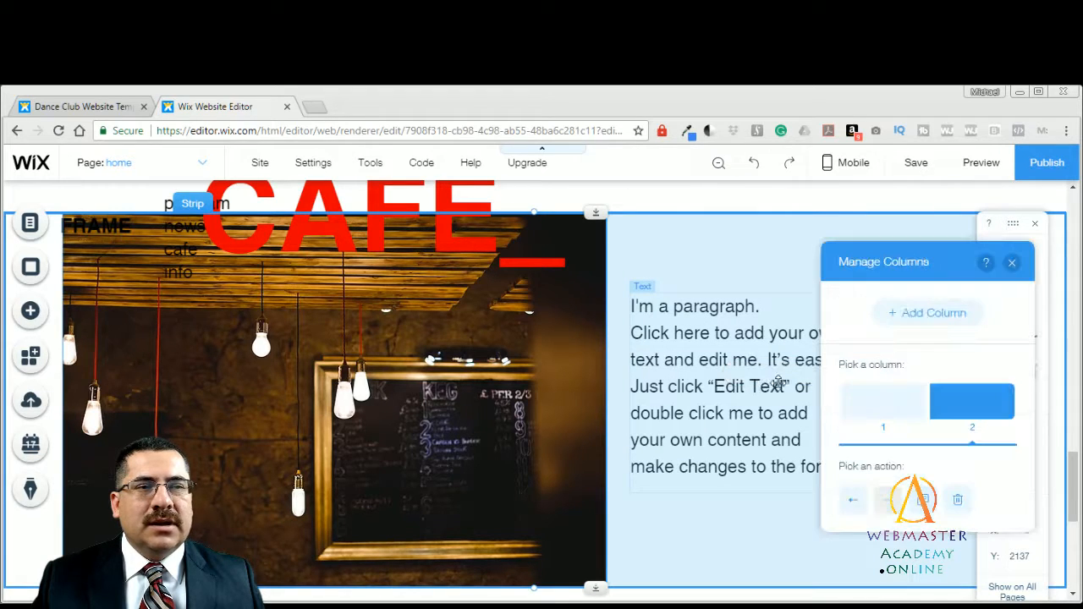
Step: Try out a third column in the CAFE strip and delete it again
left_click(954, 315)
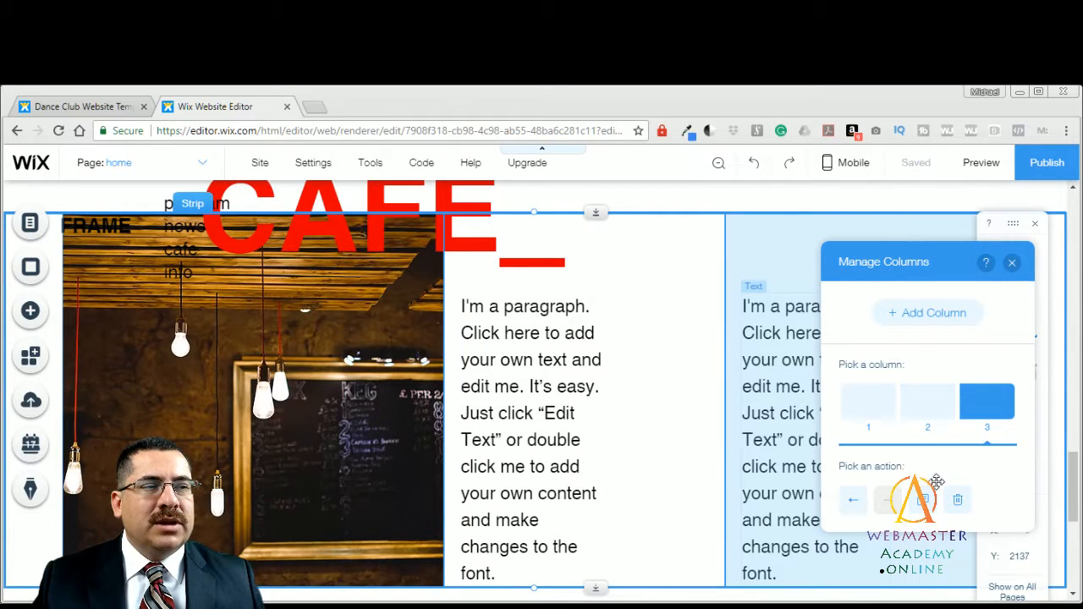
left_click(958, 500)
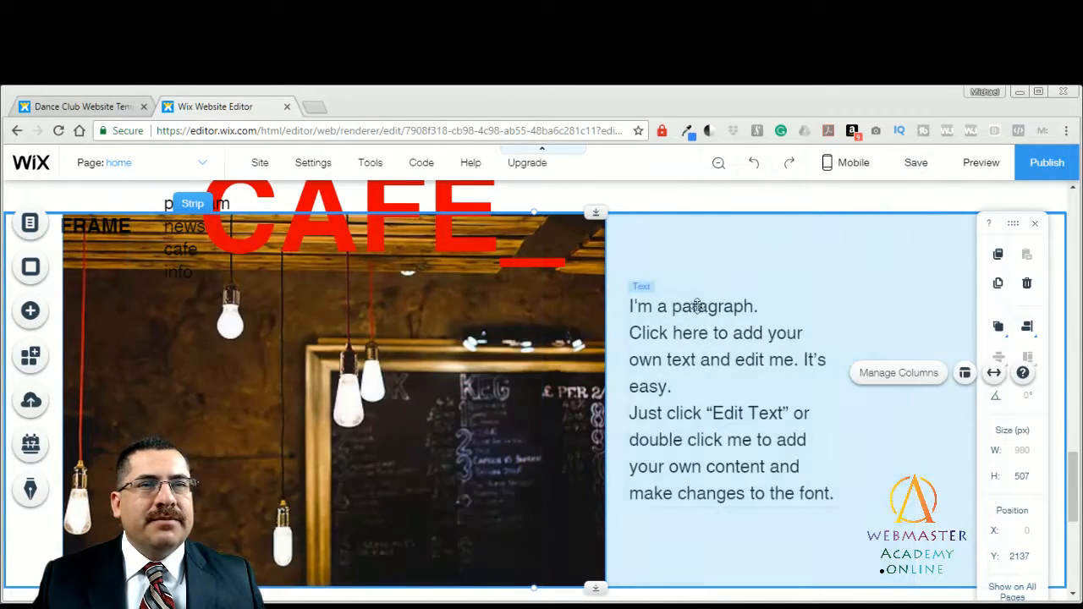
left_click(751, 255)
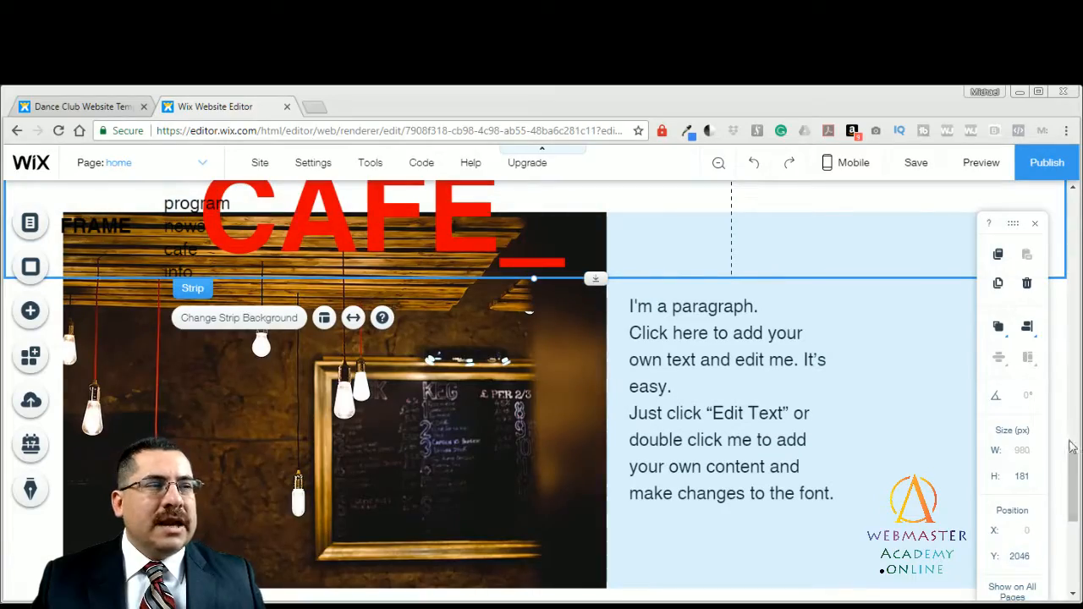
Step: Switch the editor from the home page to the news page and select its Wix Blog element
left_click_drag(1072, 466, 1071, 193)
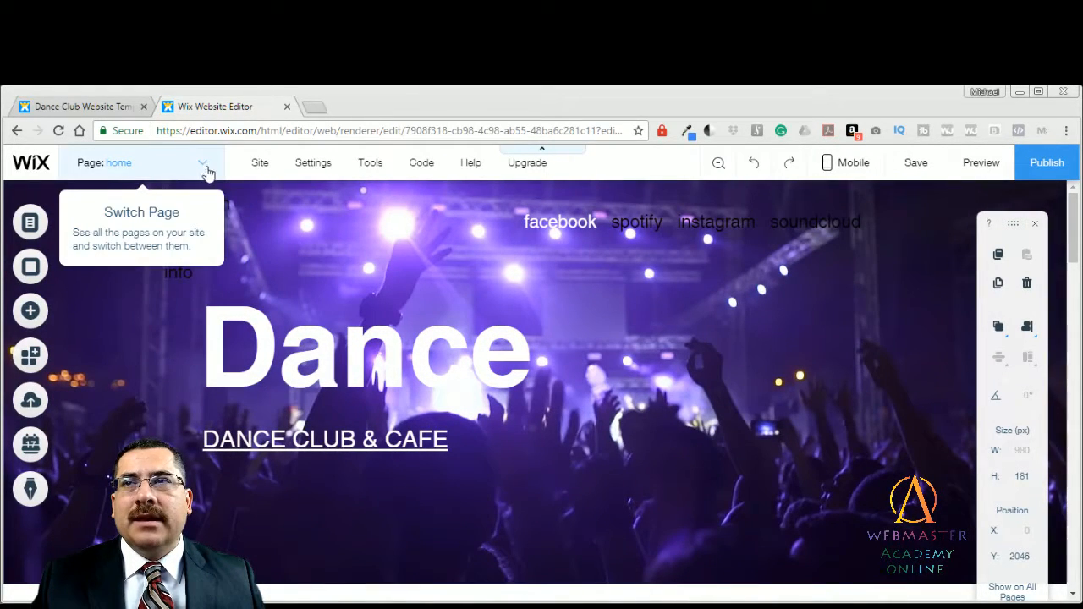
left_click(203, 163)
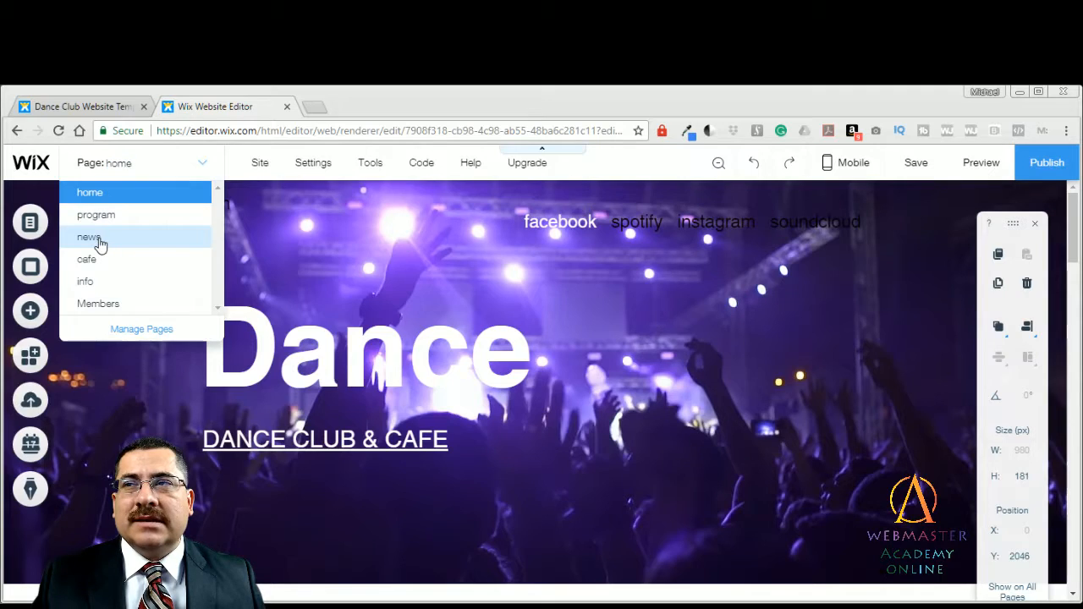
left_click(94, 238)
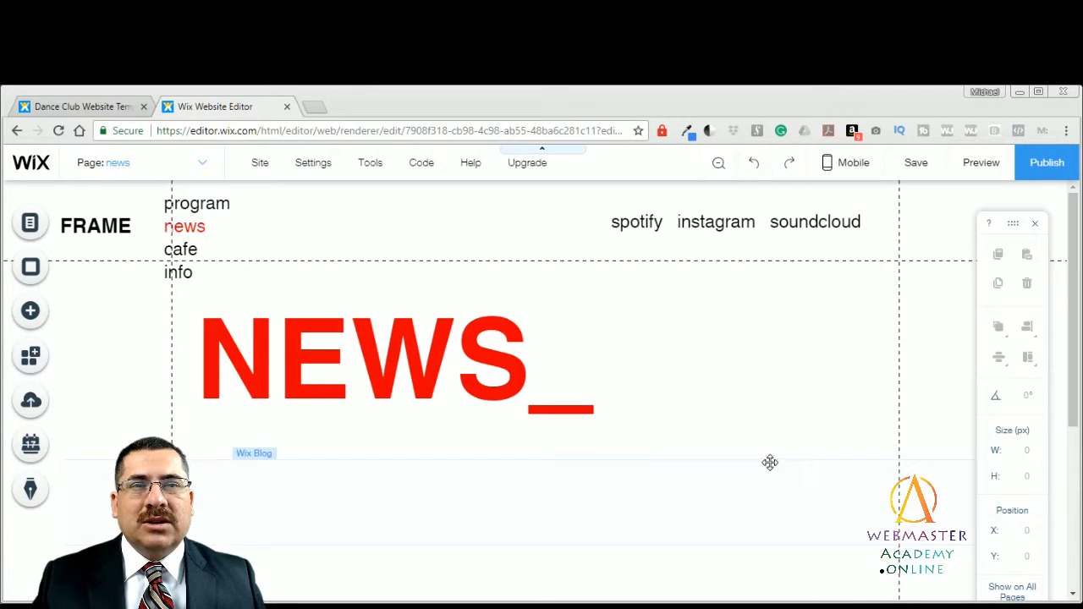
left_click(847, 465)
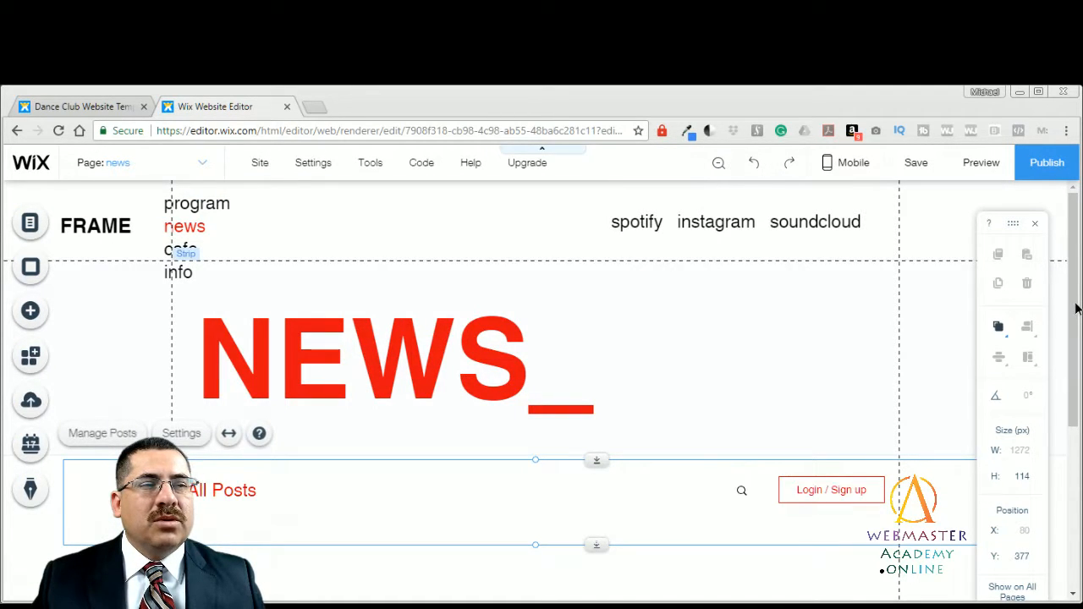
Step: Open the blog's post management, look over the published posts, and check the additional options of the first post
scroll(1077, 309, "down", 3)
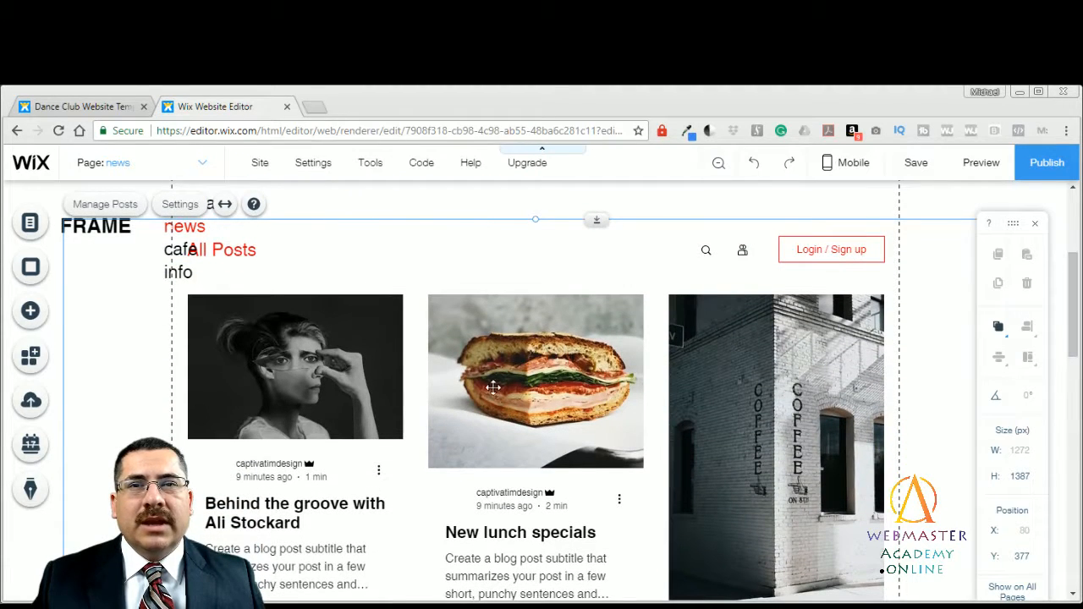
left_click(490, 386)
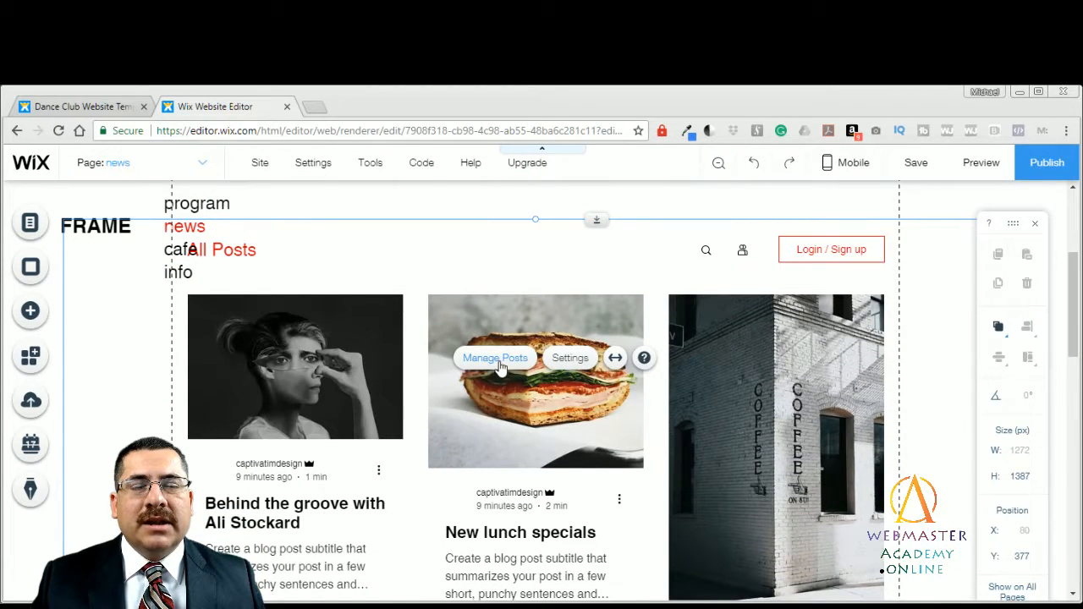
left_click(497, 359)
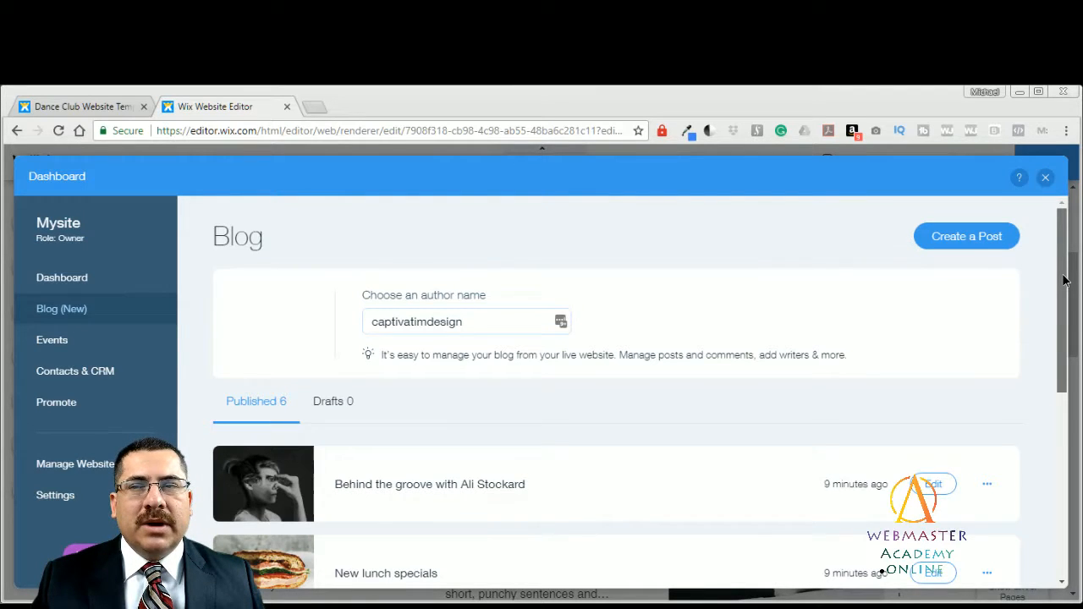
left_click_drag(1065, 280, 1077, 449)
scroll(1074, 466, "up", 3)
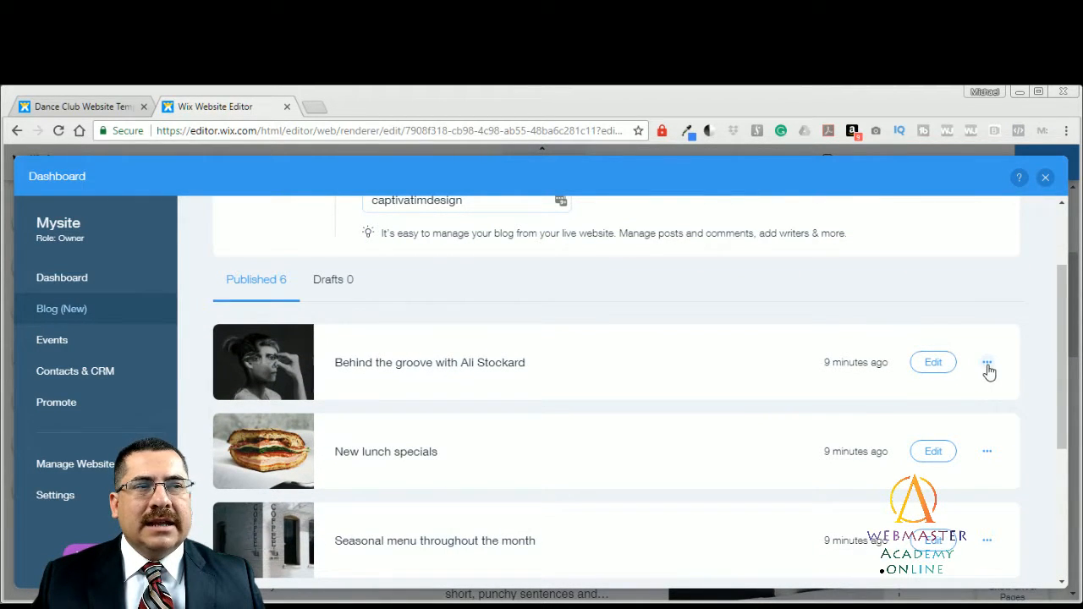
left_click(986, 364)
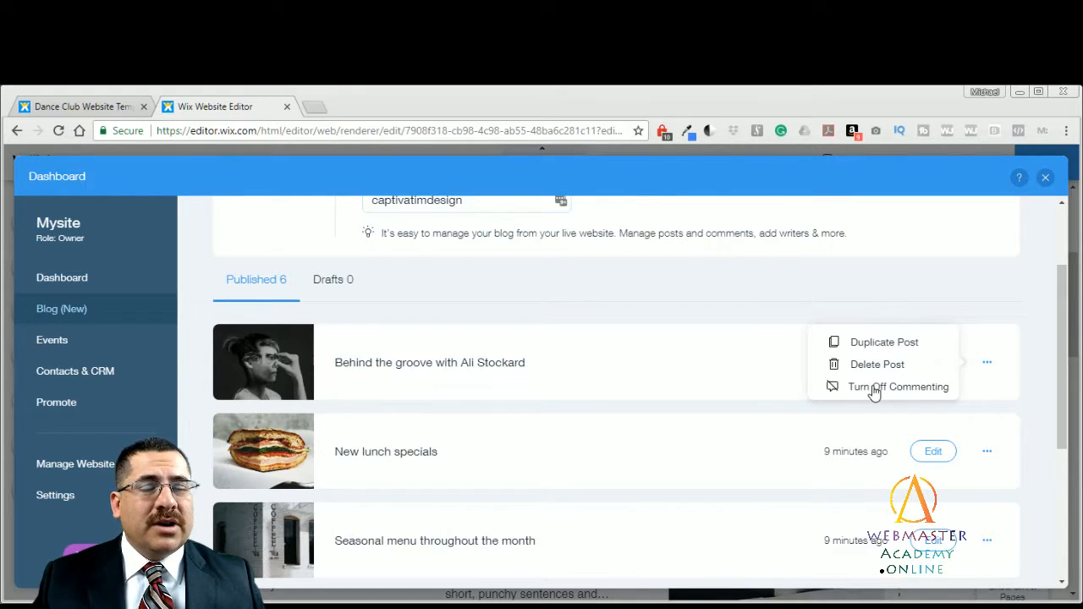
left_click(661, 349)
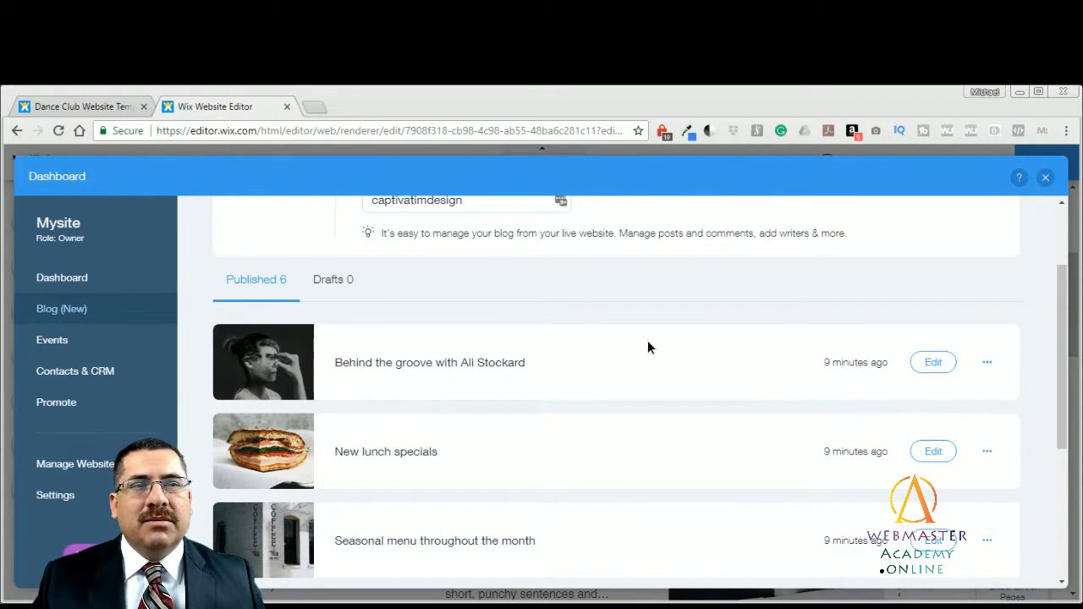
Step: Open the first published post for editing, review its general settings and categories, and close the dashboard without saving changes
left_click(934, 367)
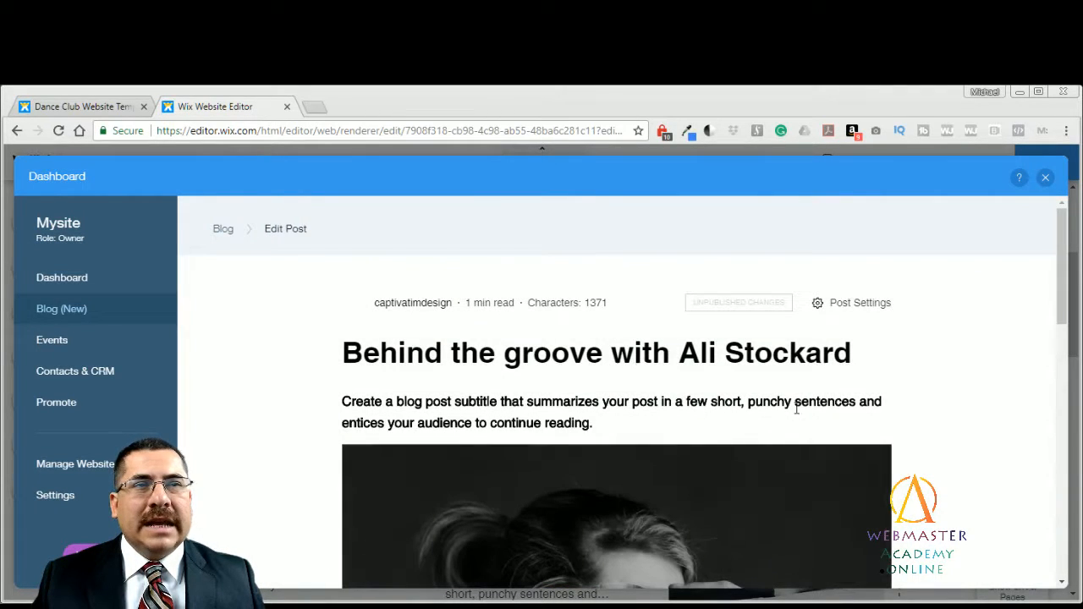
left_click(820, 307)
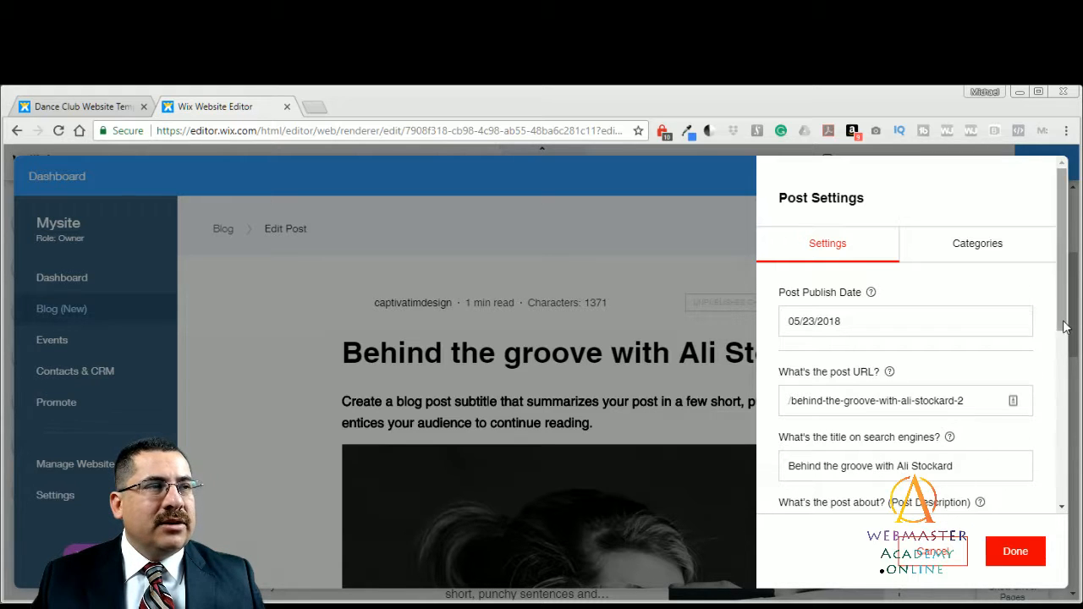
left_click_drag(1068, 323, 1068, 498)
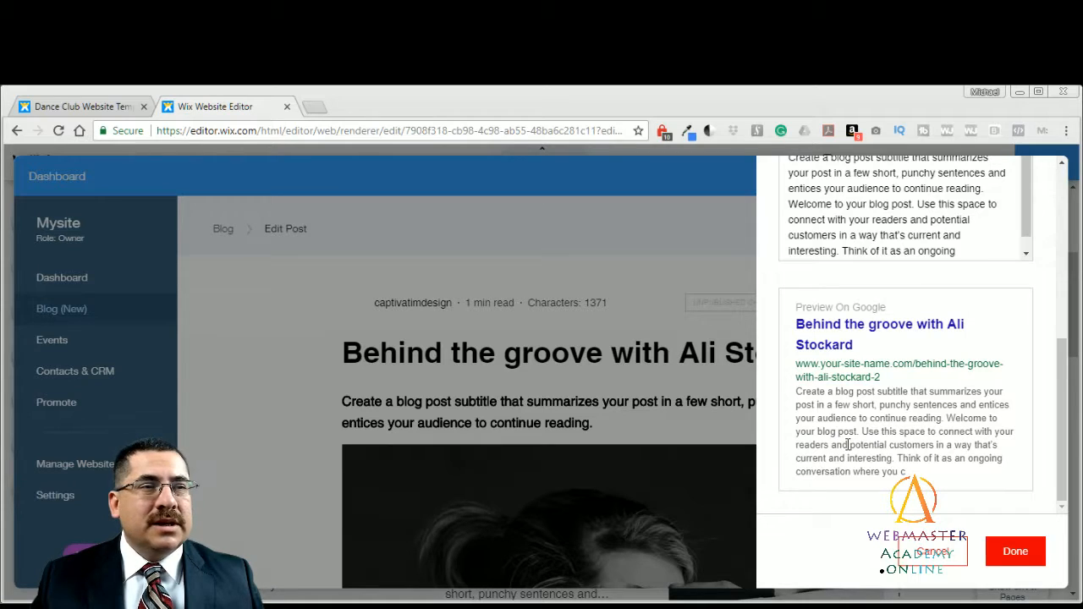
left_click_drag(1068, 413, 959, 258)
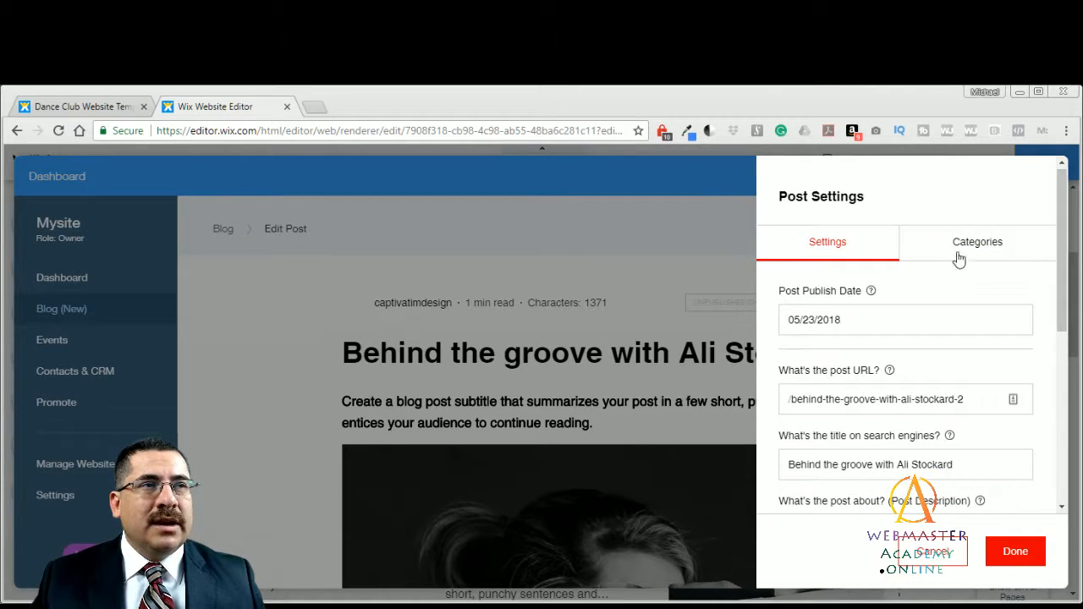
left_click(961, 252)
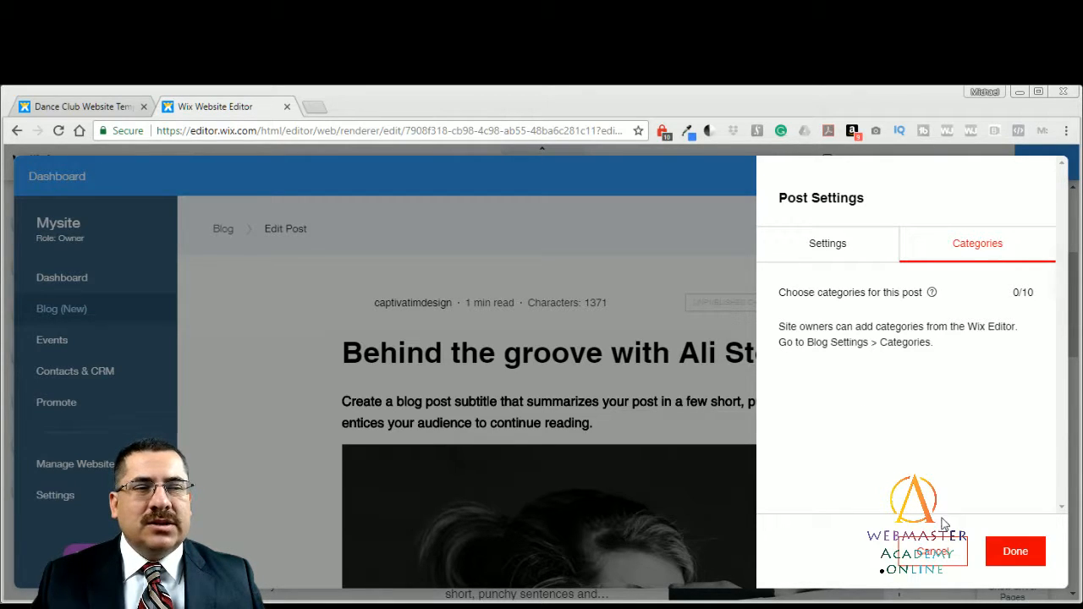
left_click(935, 552)
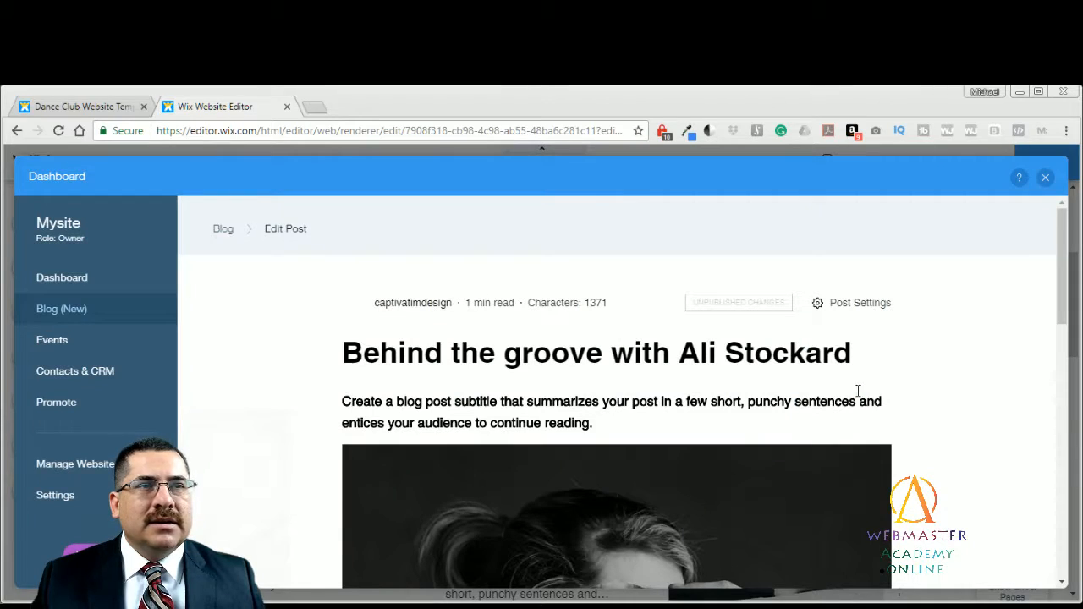
left_click(1047, 178)
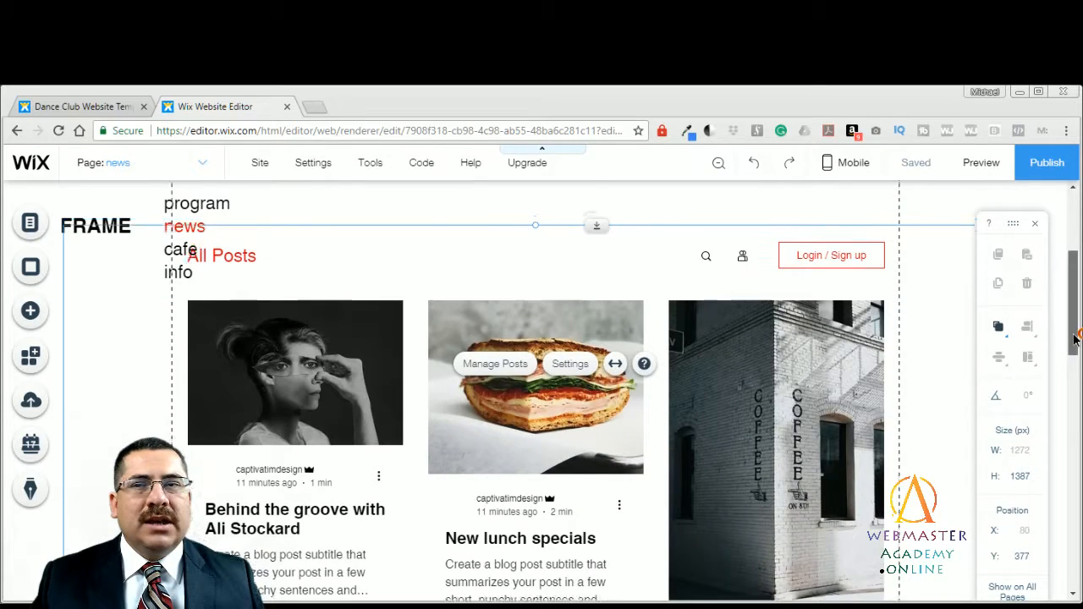
Step: Return to the start of the news page and switch to the original Dance Club template preview
scroll(1072, 302, "up", 3)
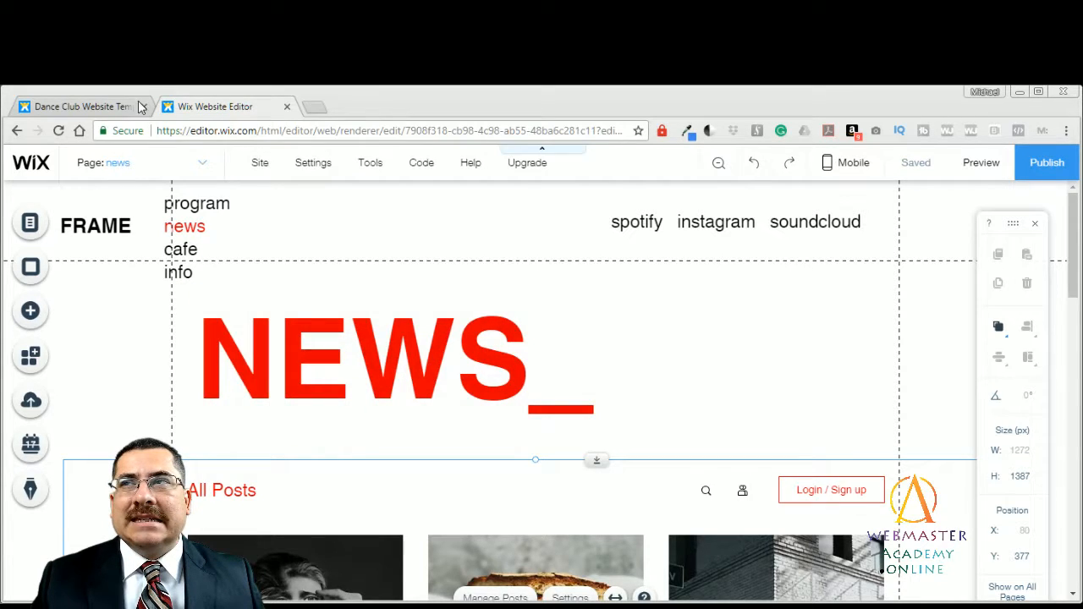
left_click(115, 106)
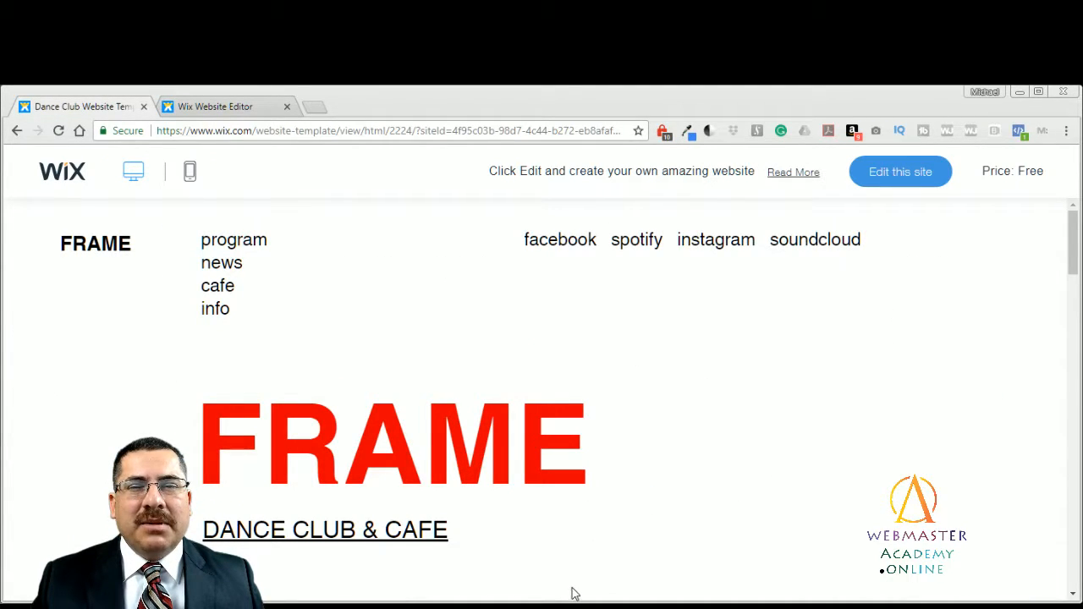